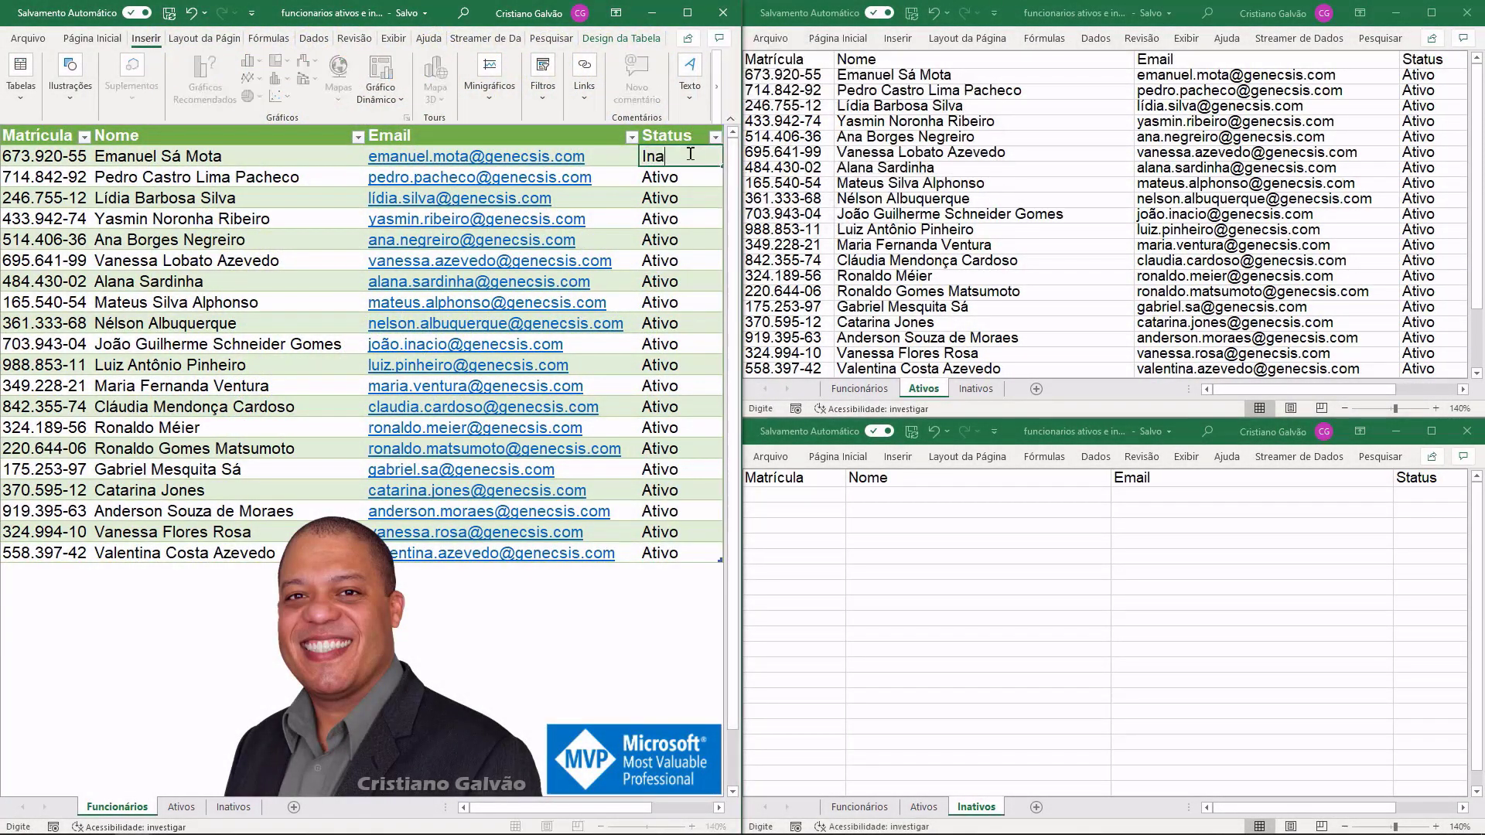
Enter Inativo as the Status of three employees
key("Return")
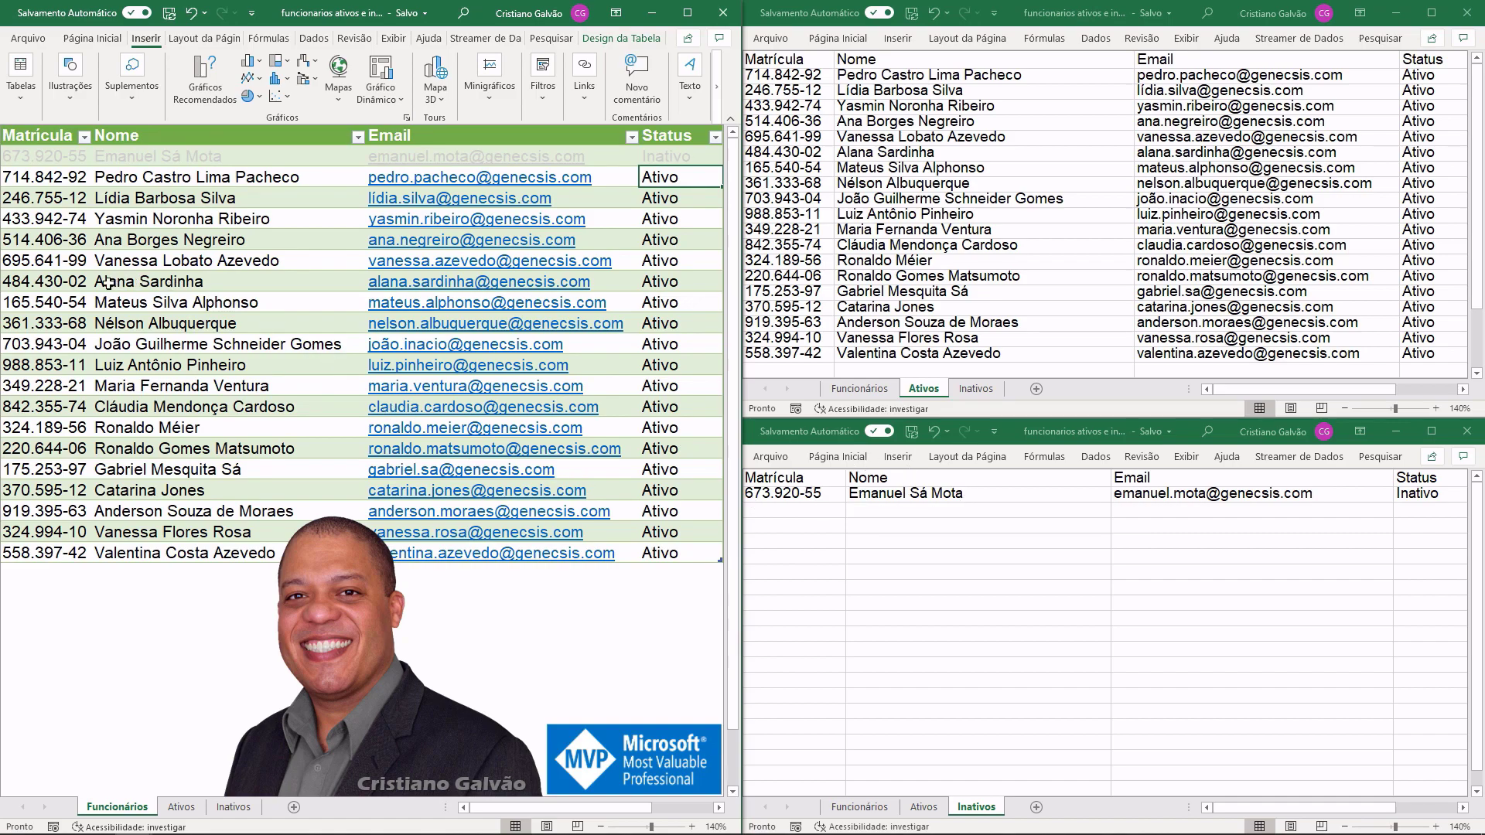
left_click(661, 281)
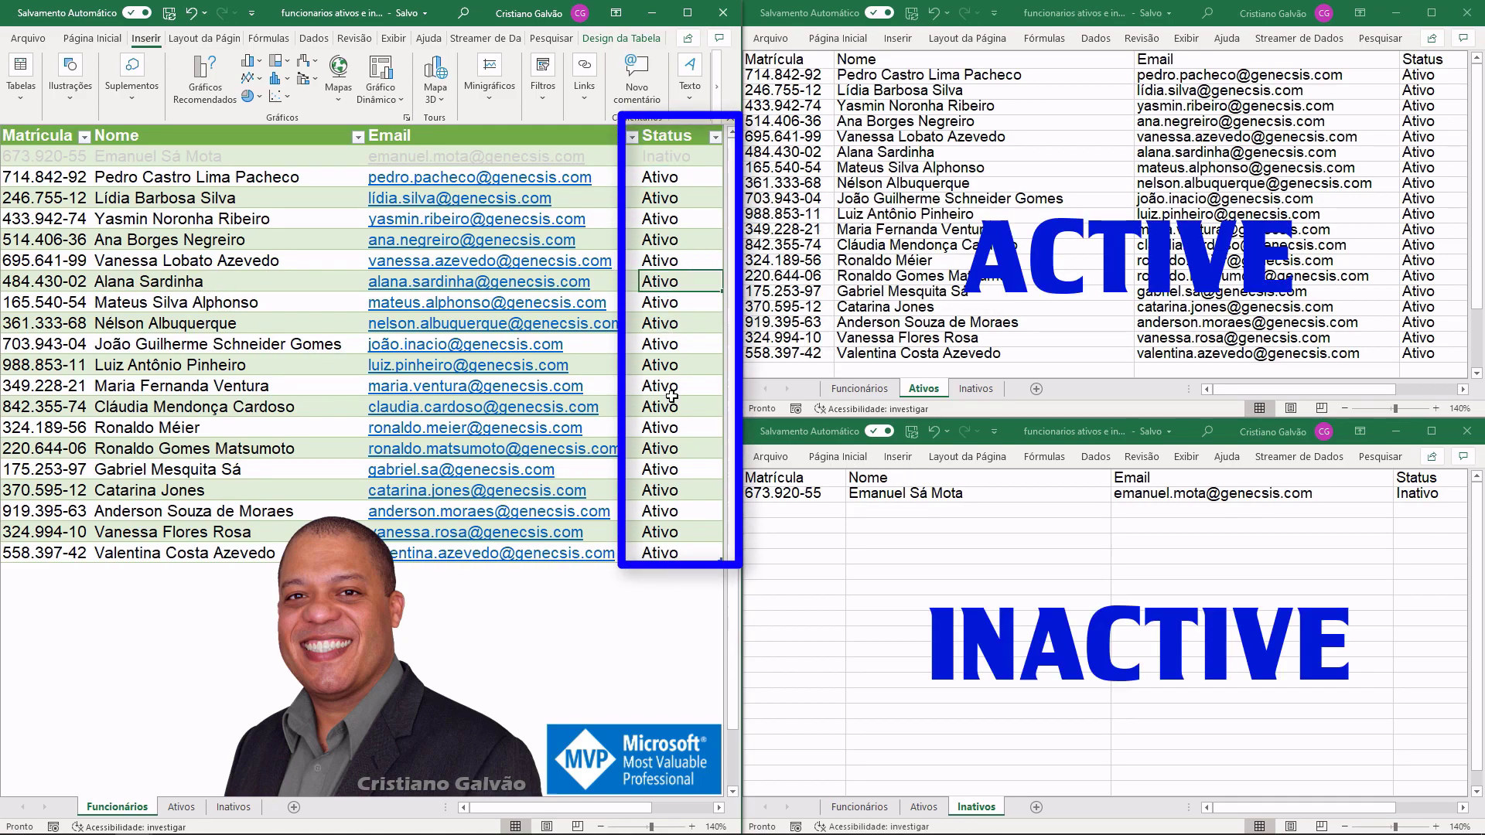
type("Ina")
key("Return")
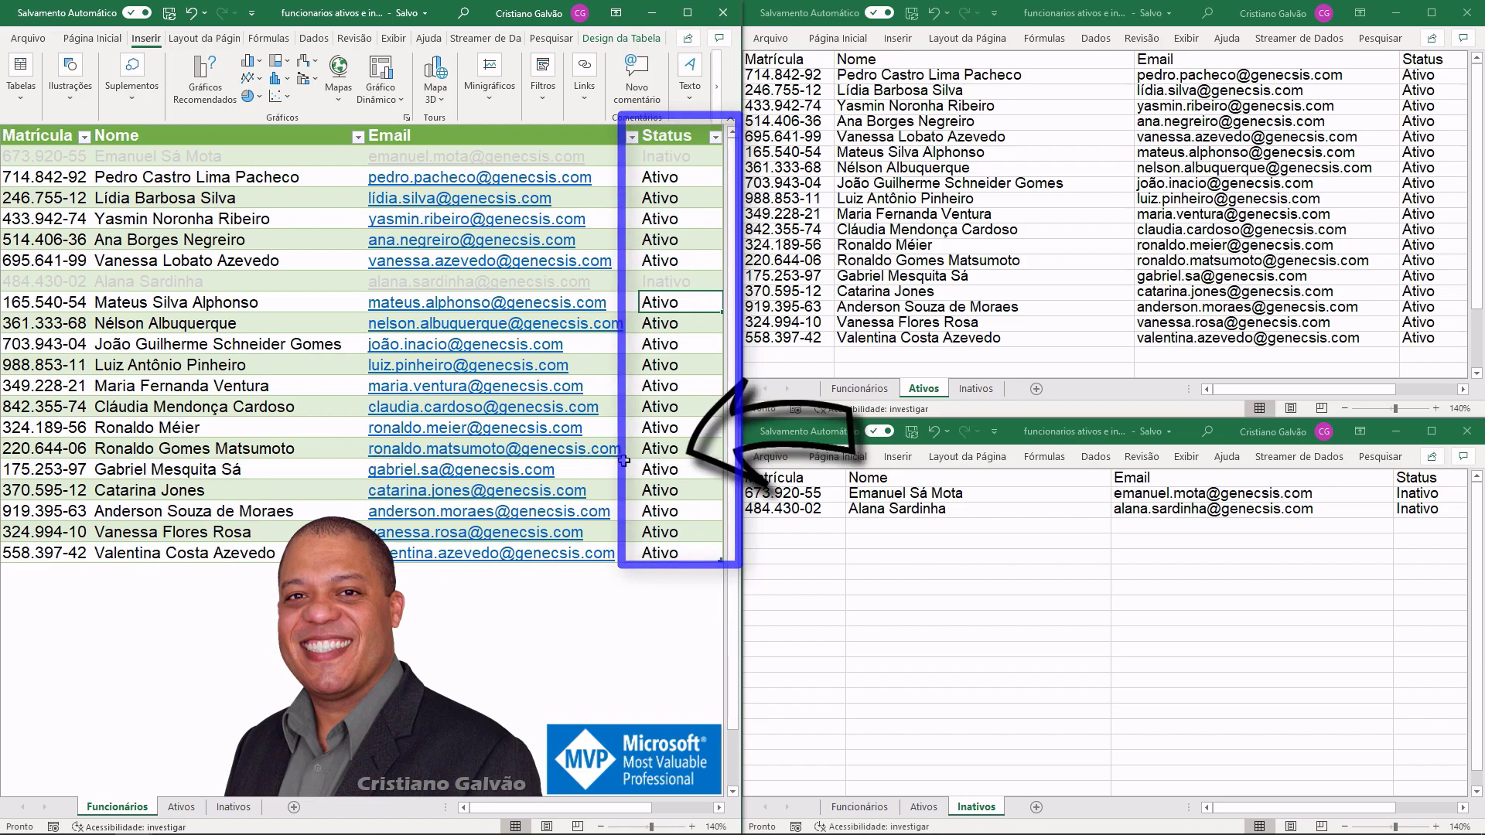
left_click(661, 448)
key("Return")
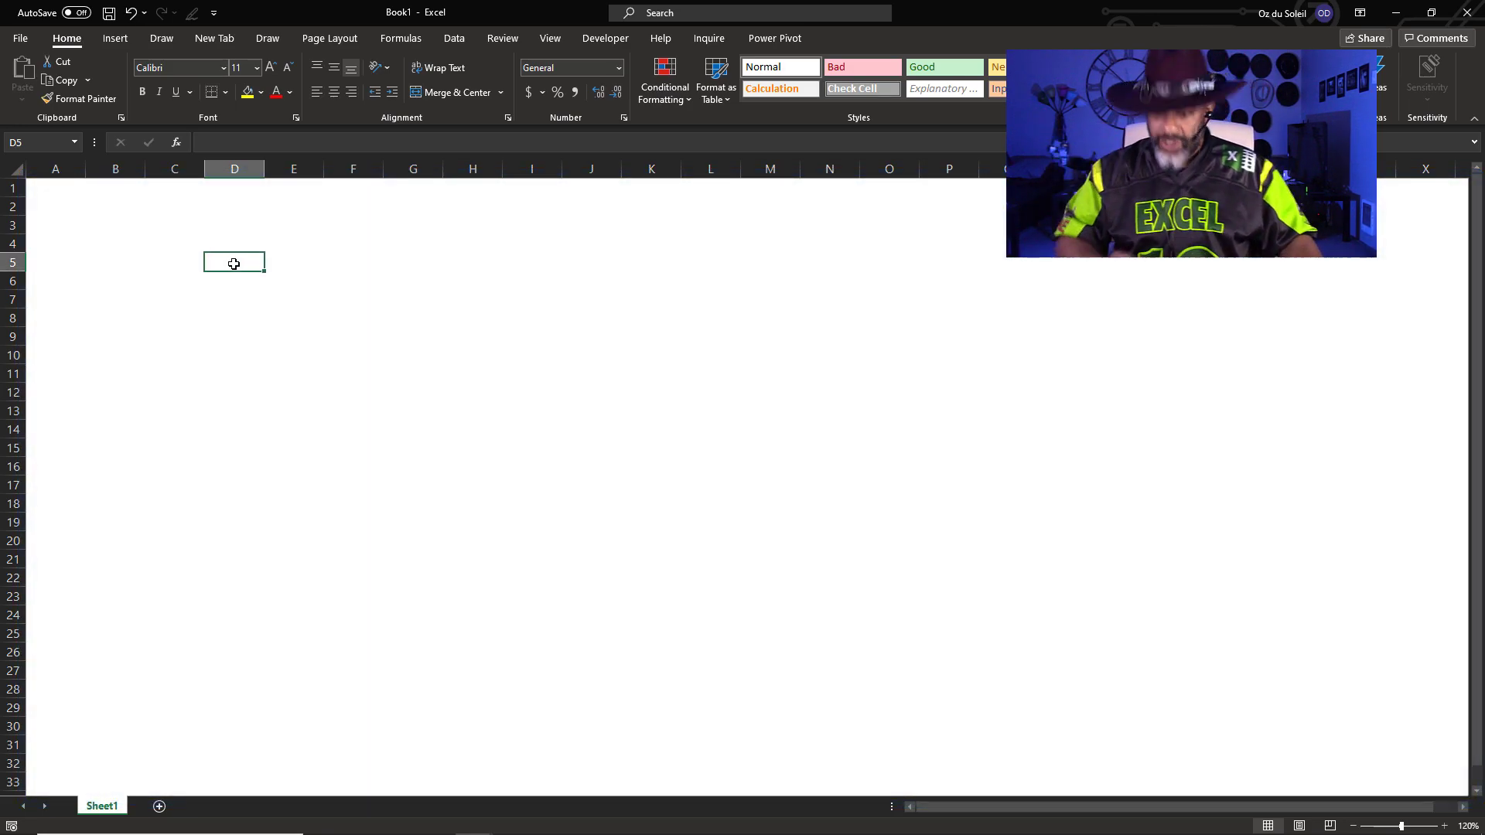
Enter the headers Name, Age, email and A/I across D5:G5
type("Na")
type("me")
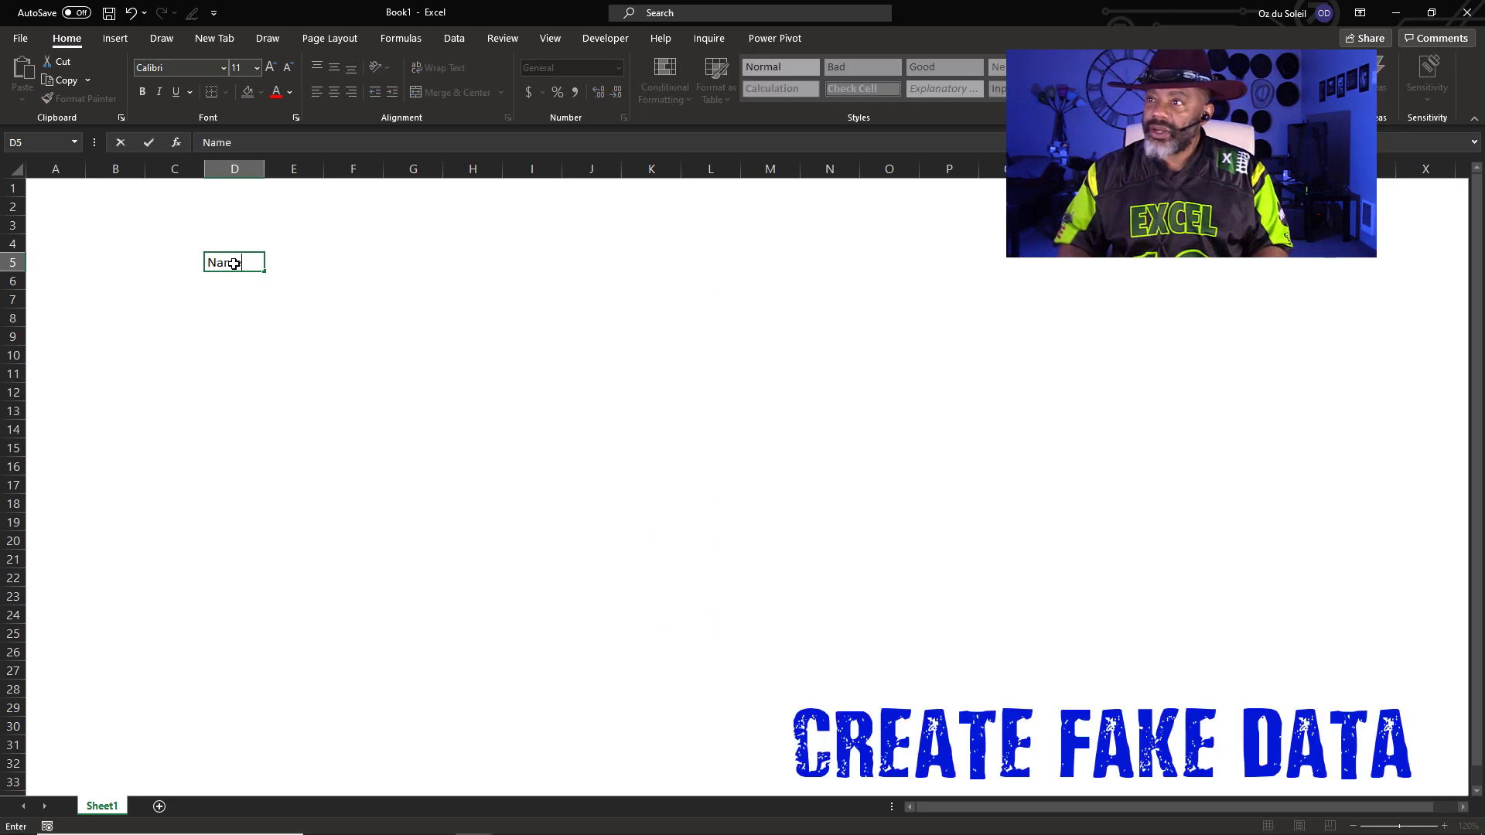
key("Tab")
type("Age")
key("Tab")
type("em")
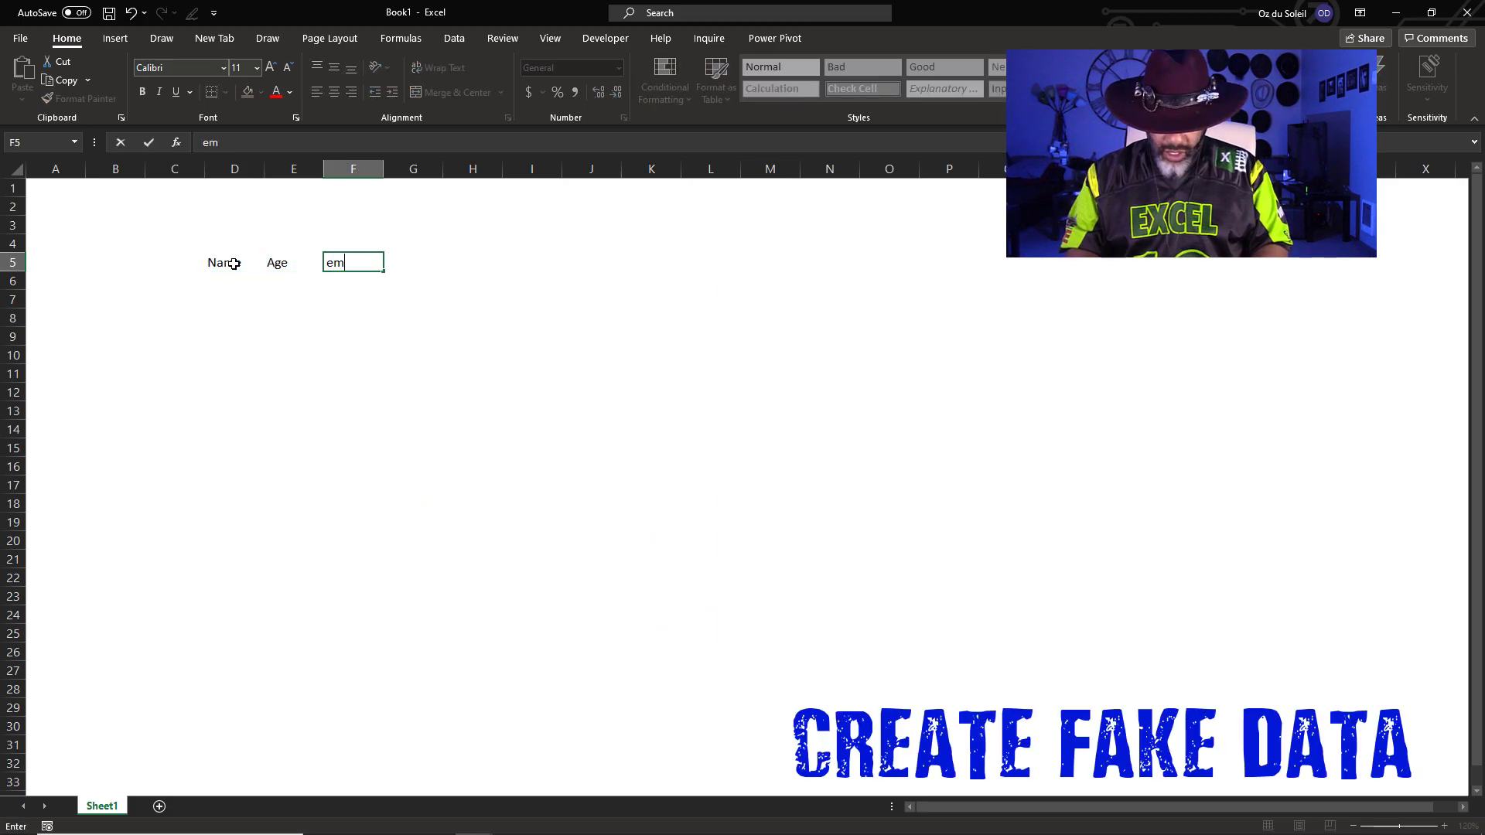
key("Tab")
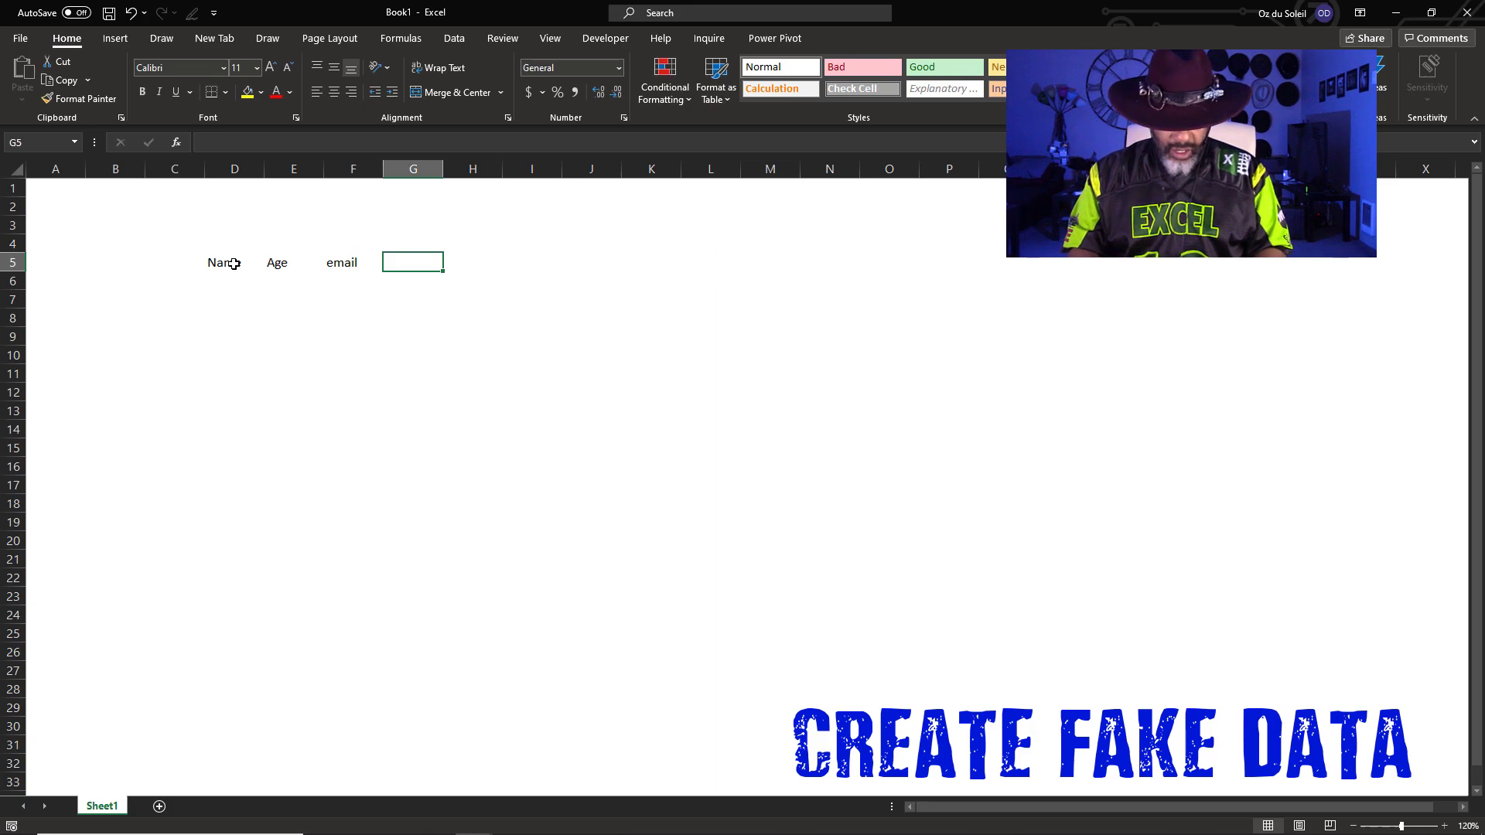
type("A/I")
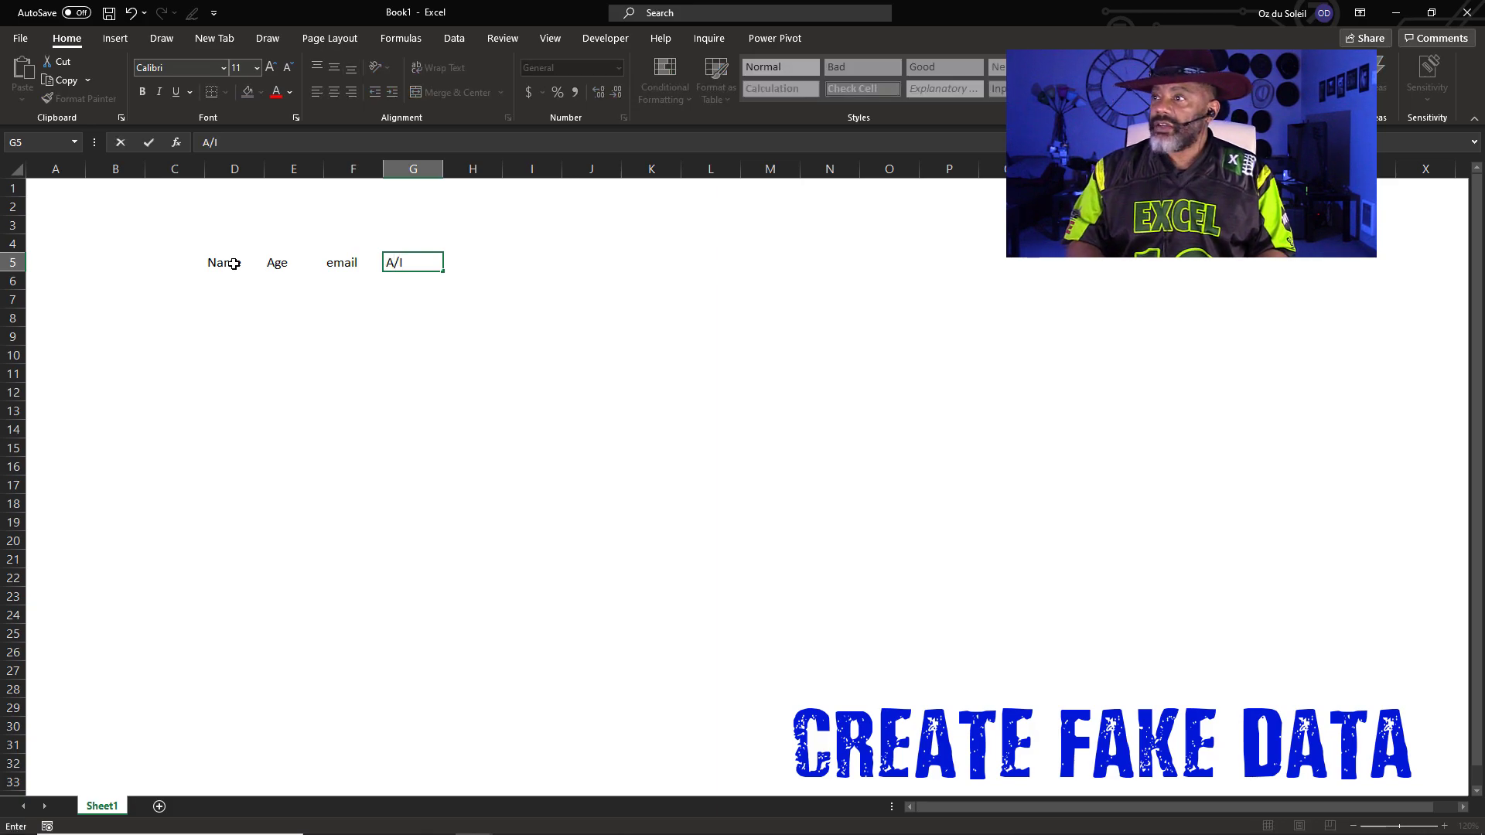
key("Return")
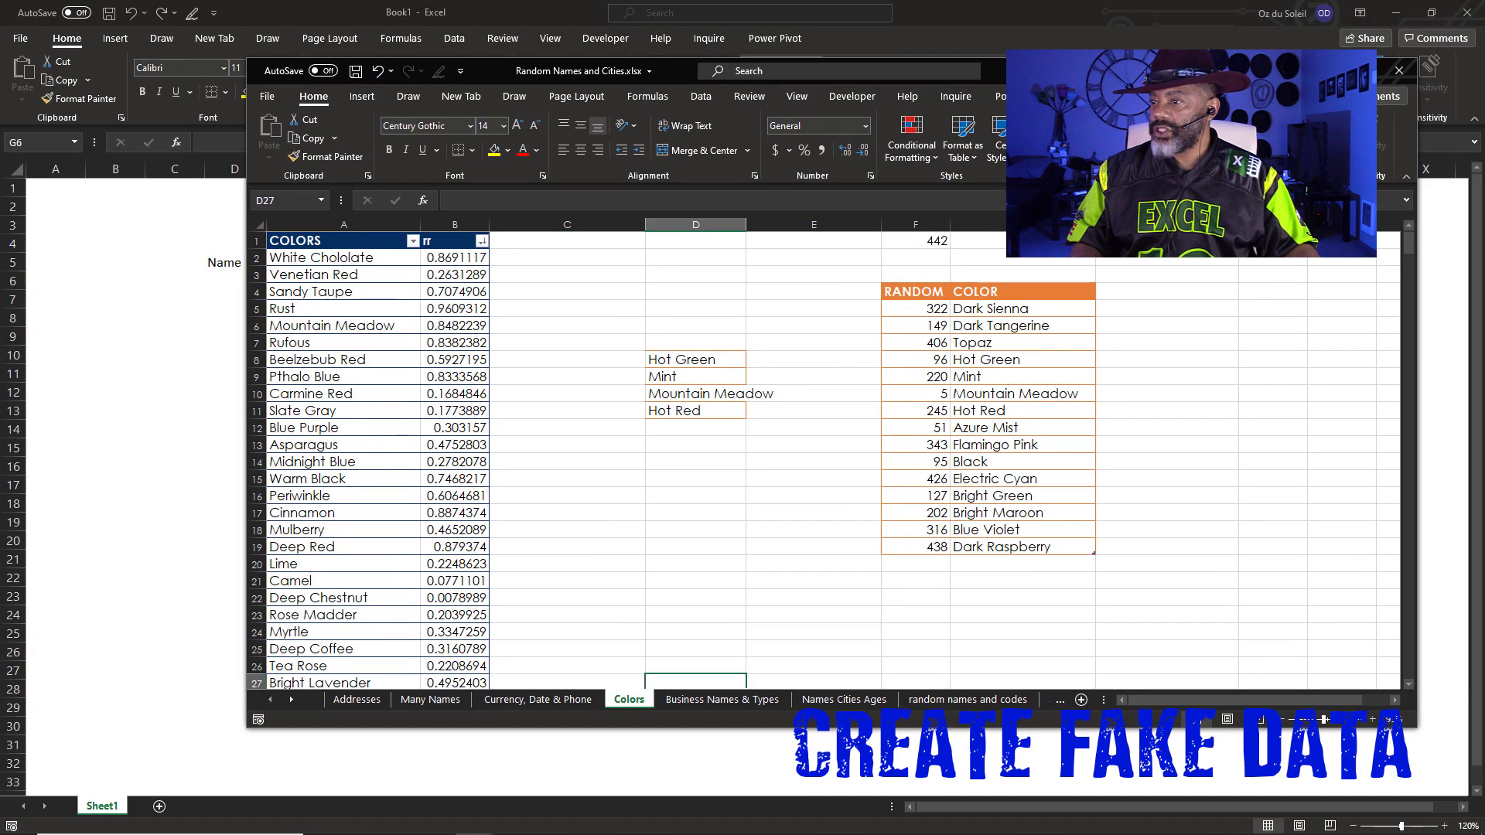
Copy twenty first names (E5:E24) from the Many Names sheet
left_click(413, 703)
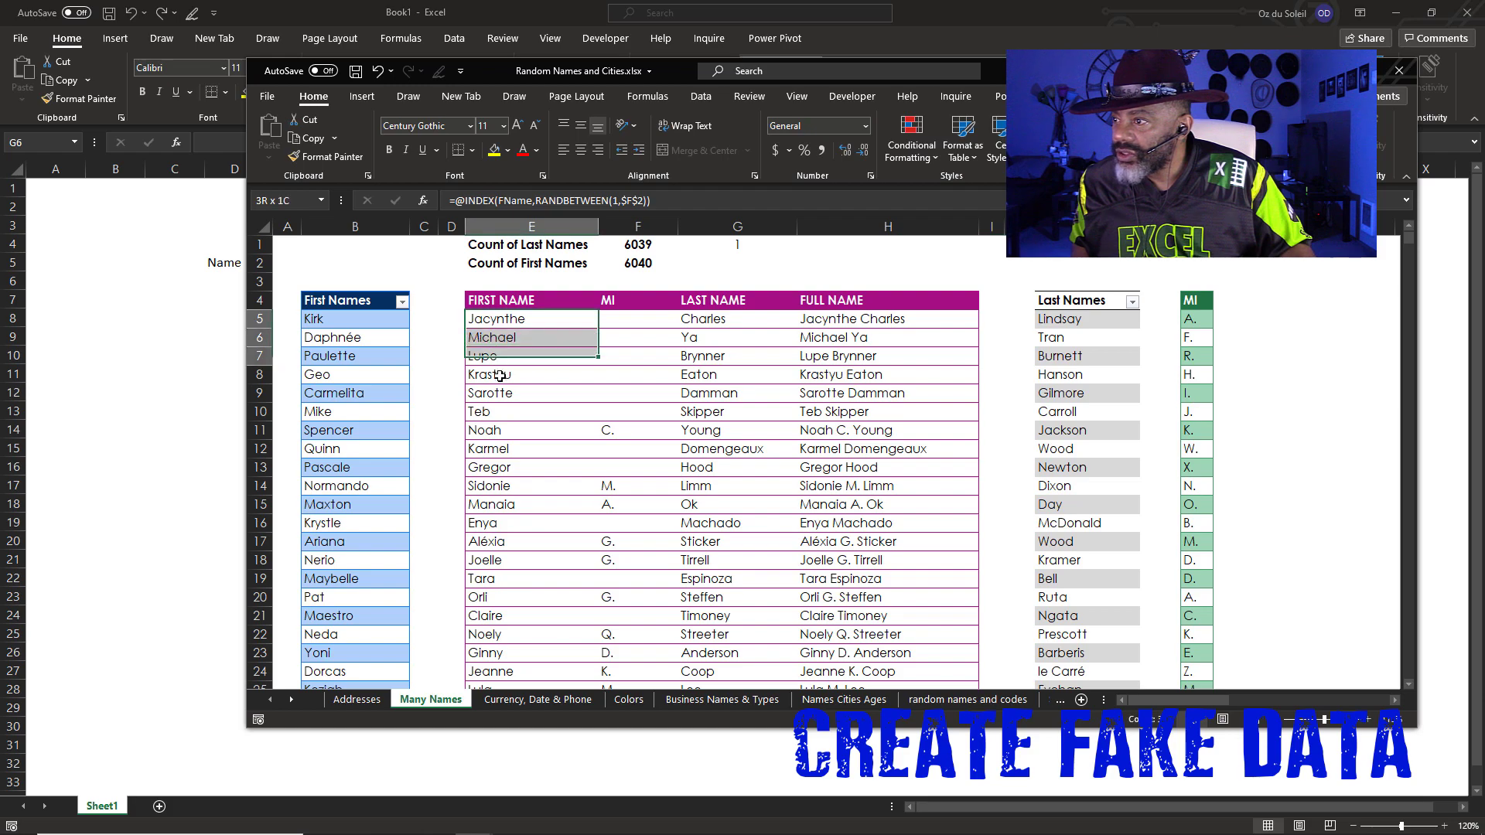
left_click_drag(501, 376, 497, 470)
left_click_drag(501, 535, 502, 613)
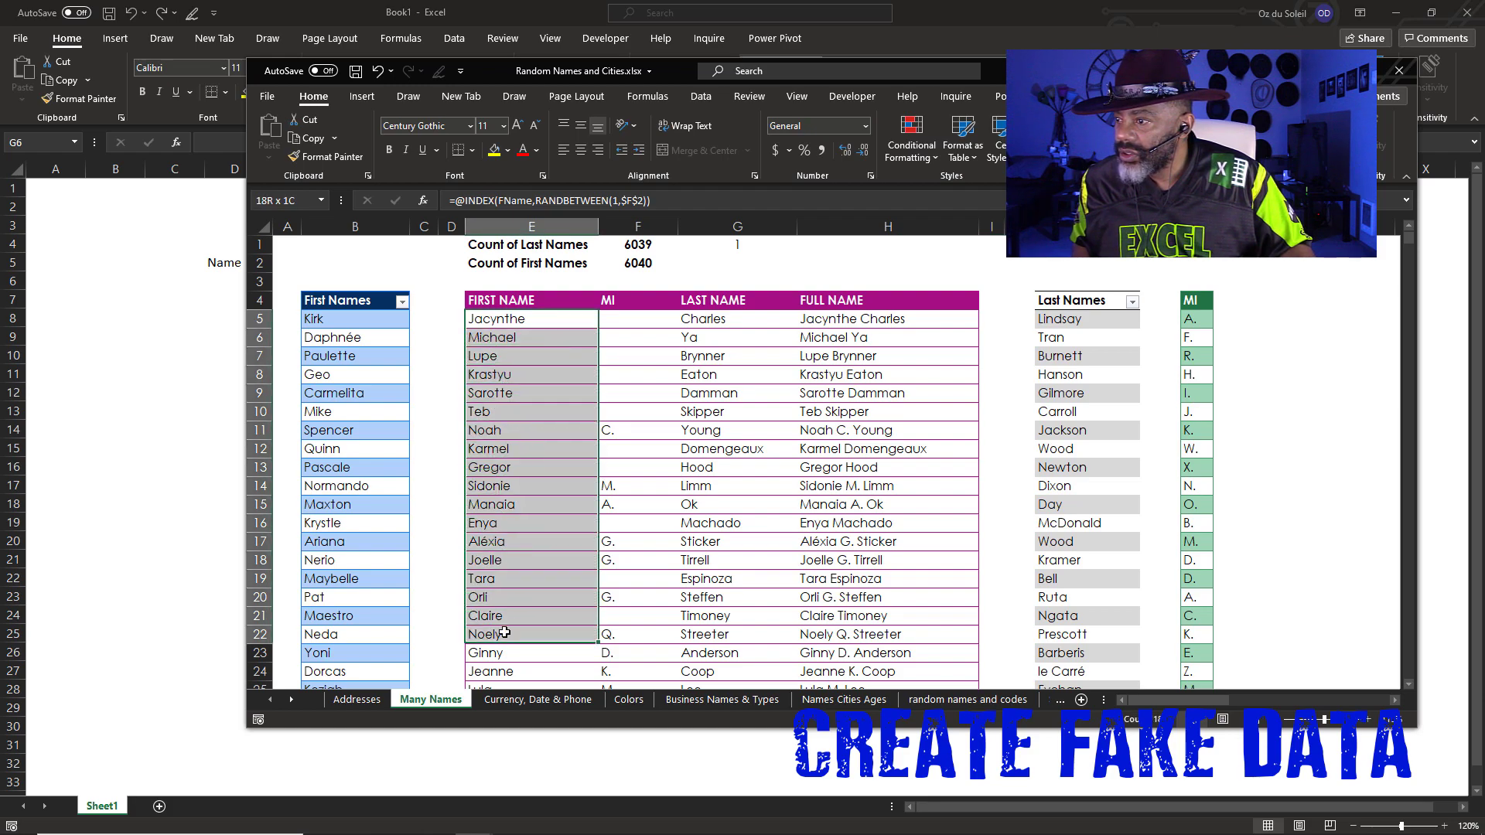
left_click_drag(503, 664, 503, 671)
right_click(560, 393)
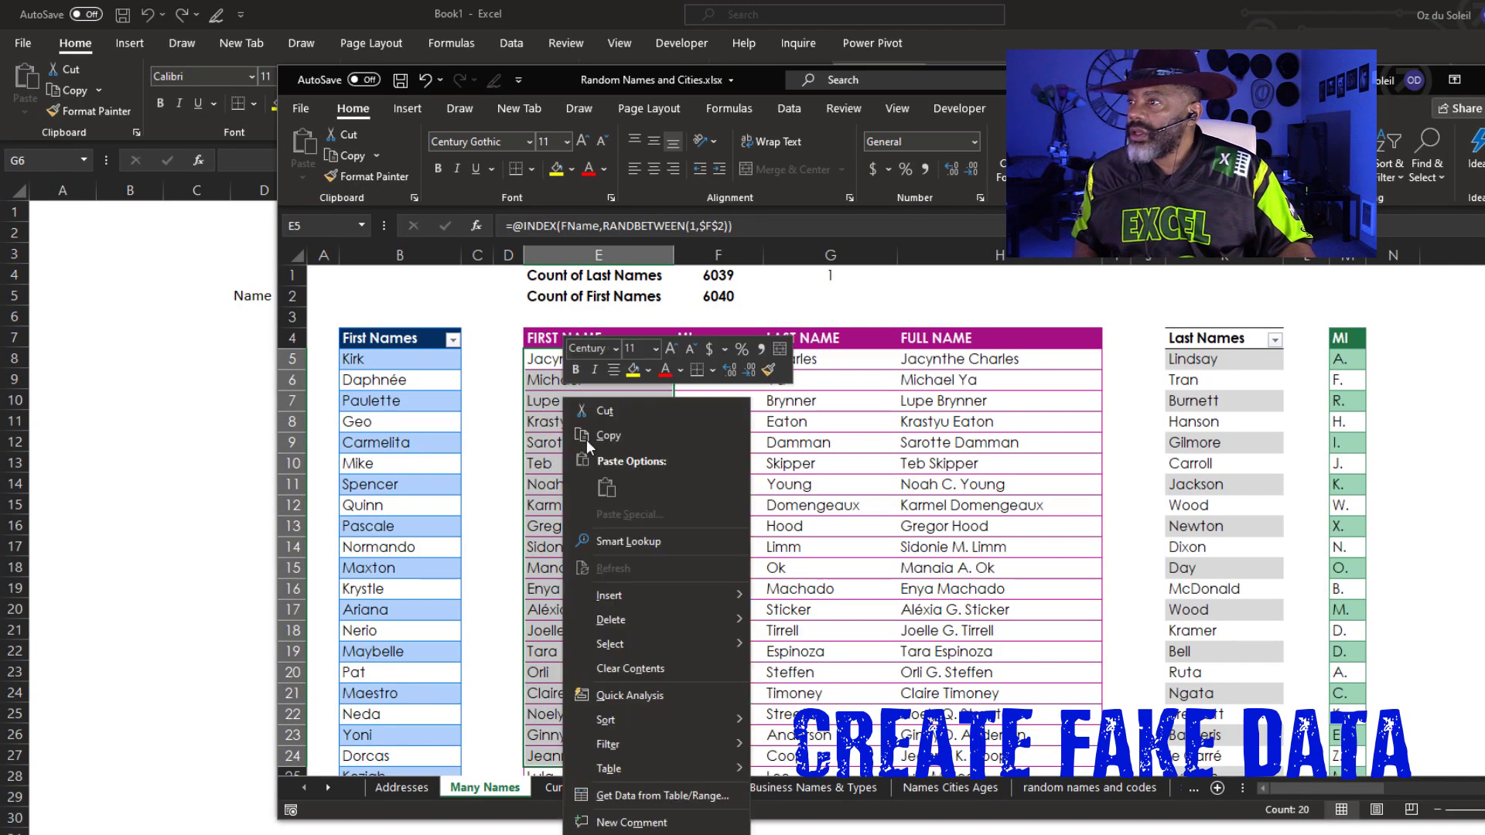
left_click(606, 433)
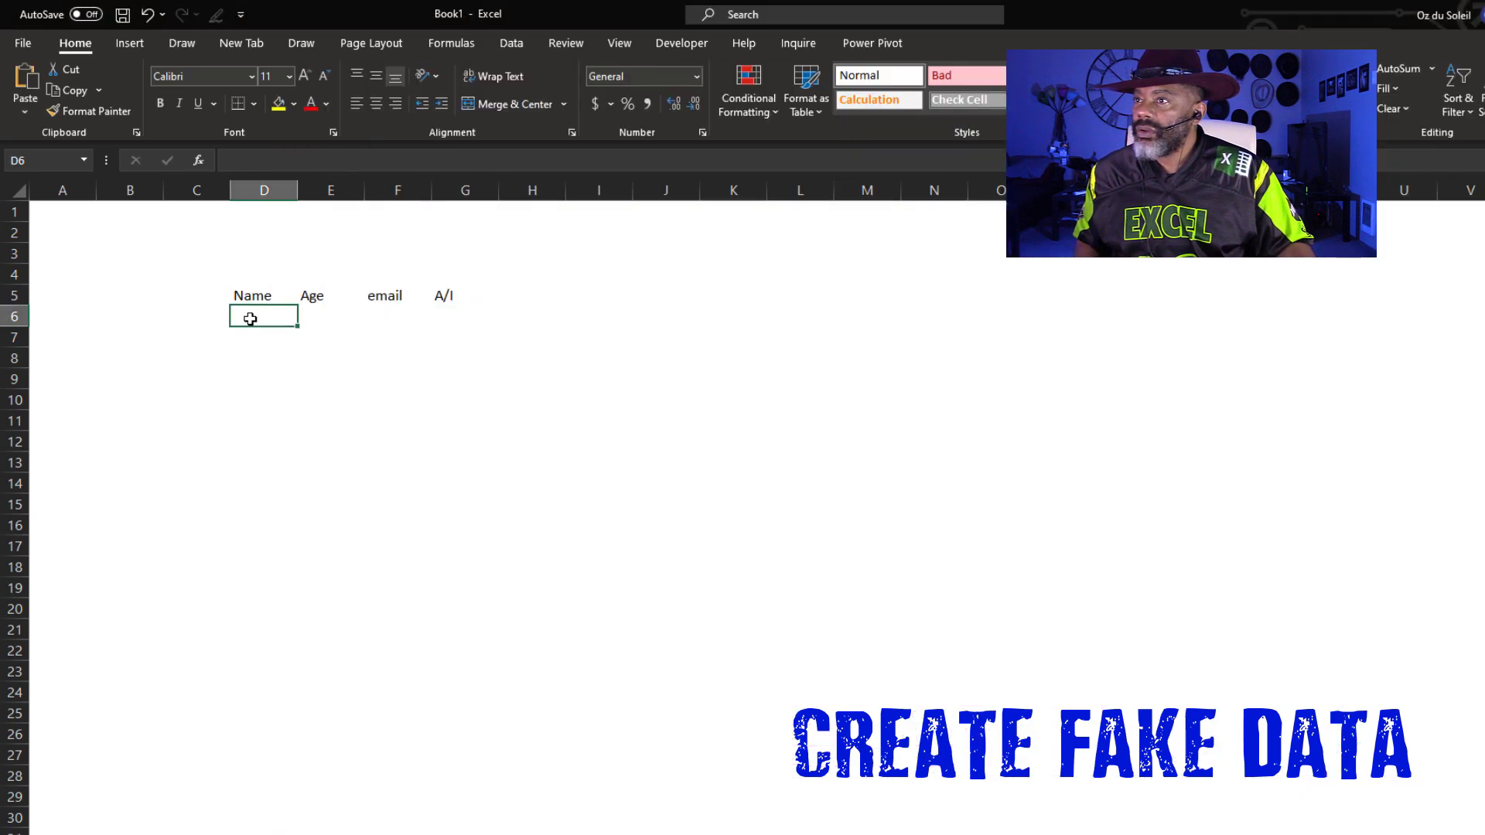
Paste the names into D6 and add RANDARRAY ages 19–72, frozen as values
right_click(250, 318)
left_click(315, 414)
key("Right")
type("=")
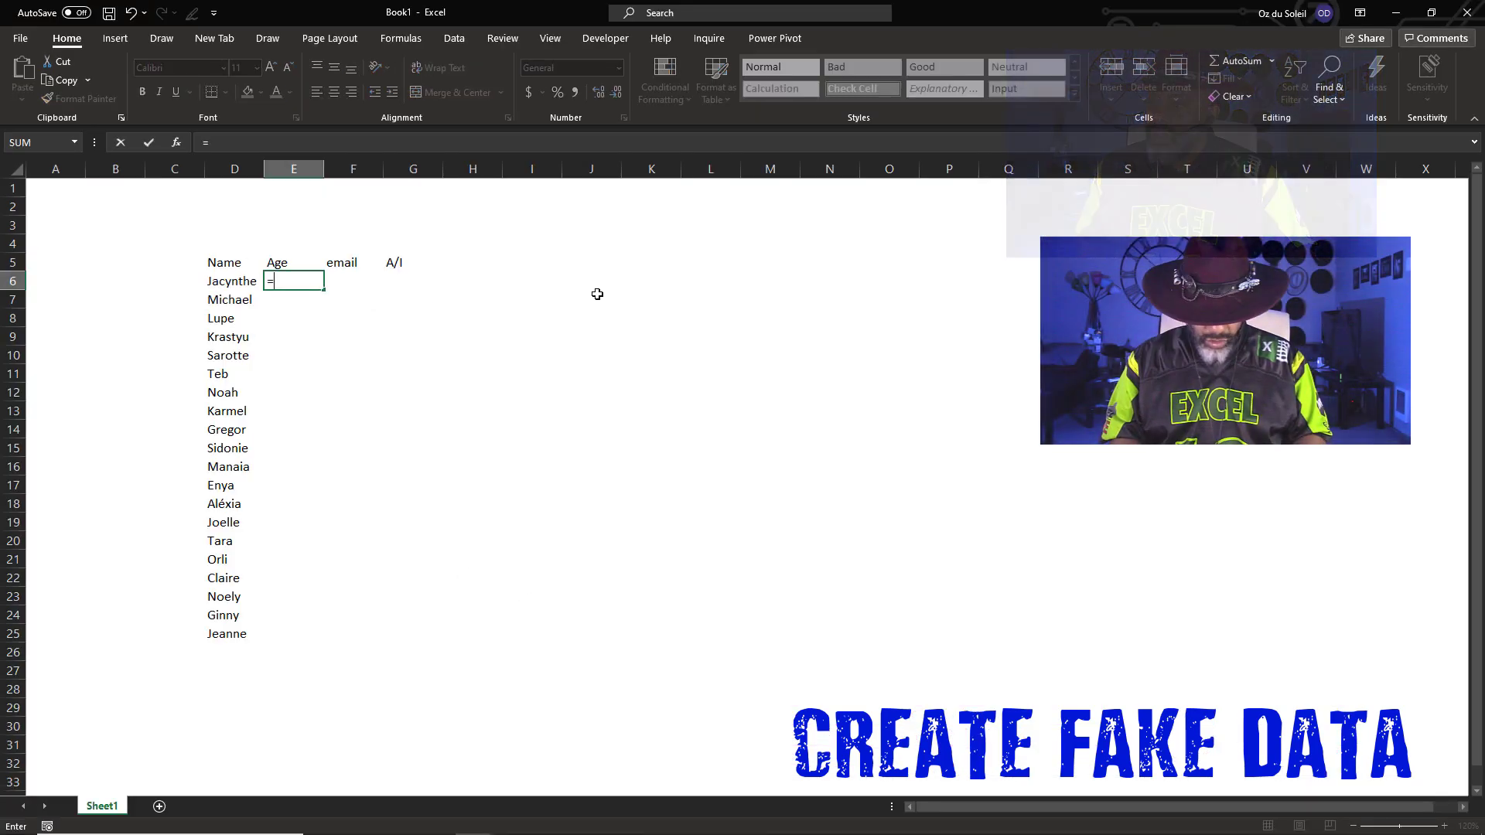
type("rand")
key("Down")
key("Tab")
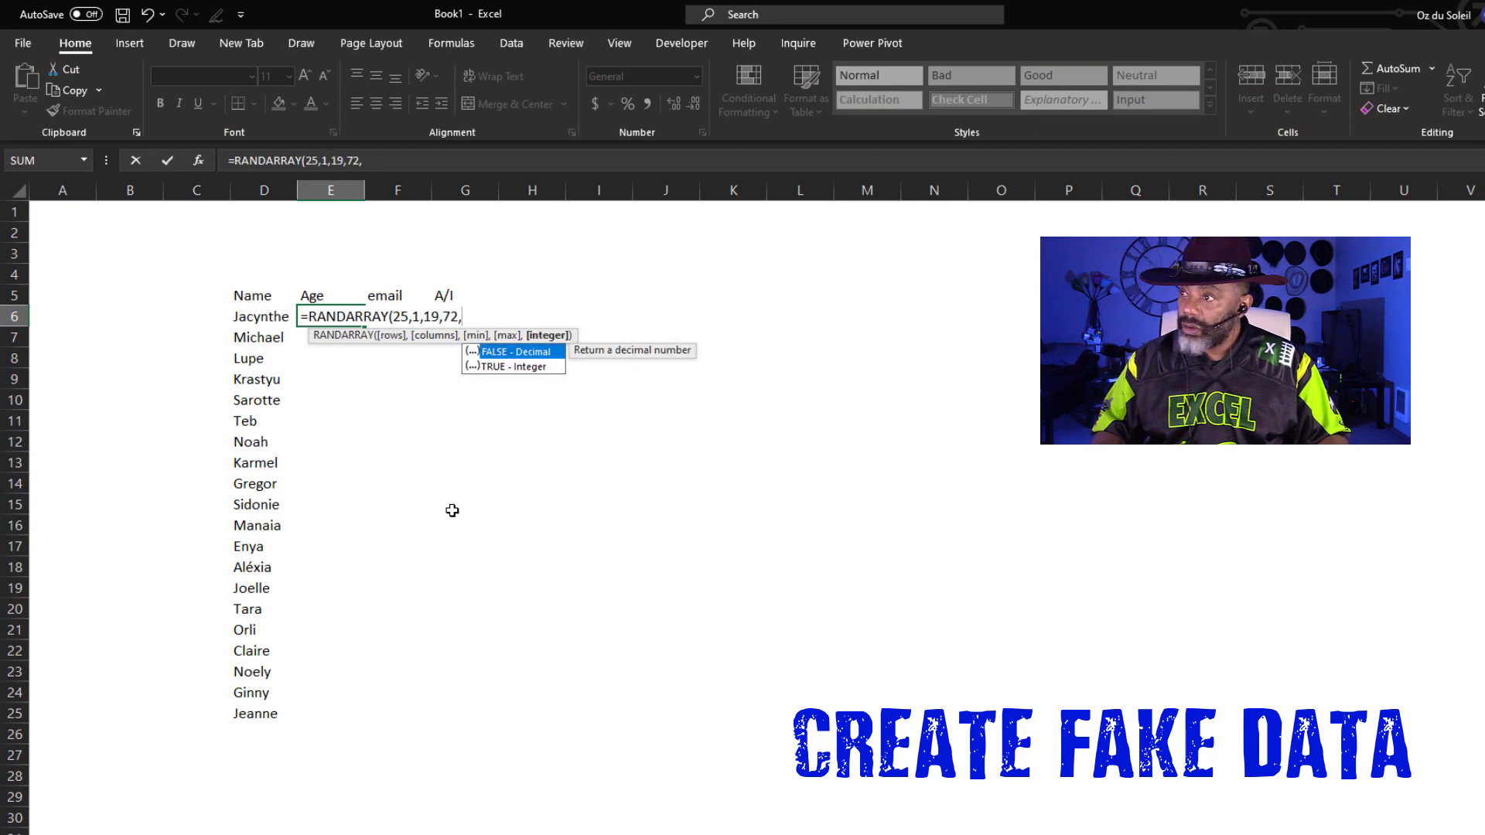
key("Return")
left_click_drag(318, 317, 318, 797)
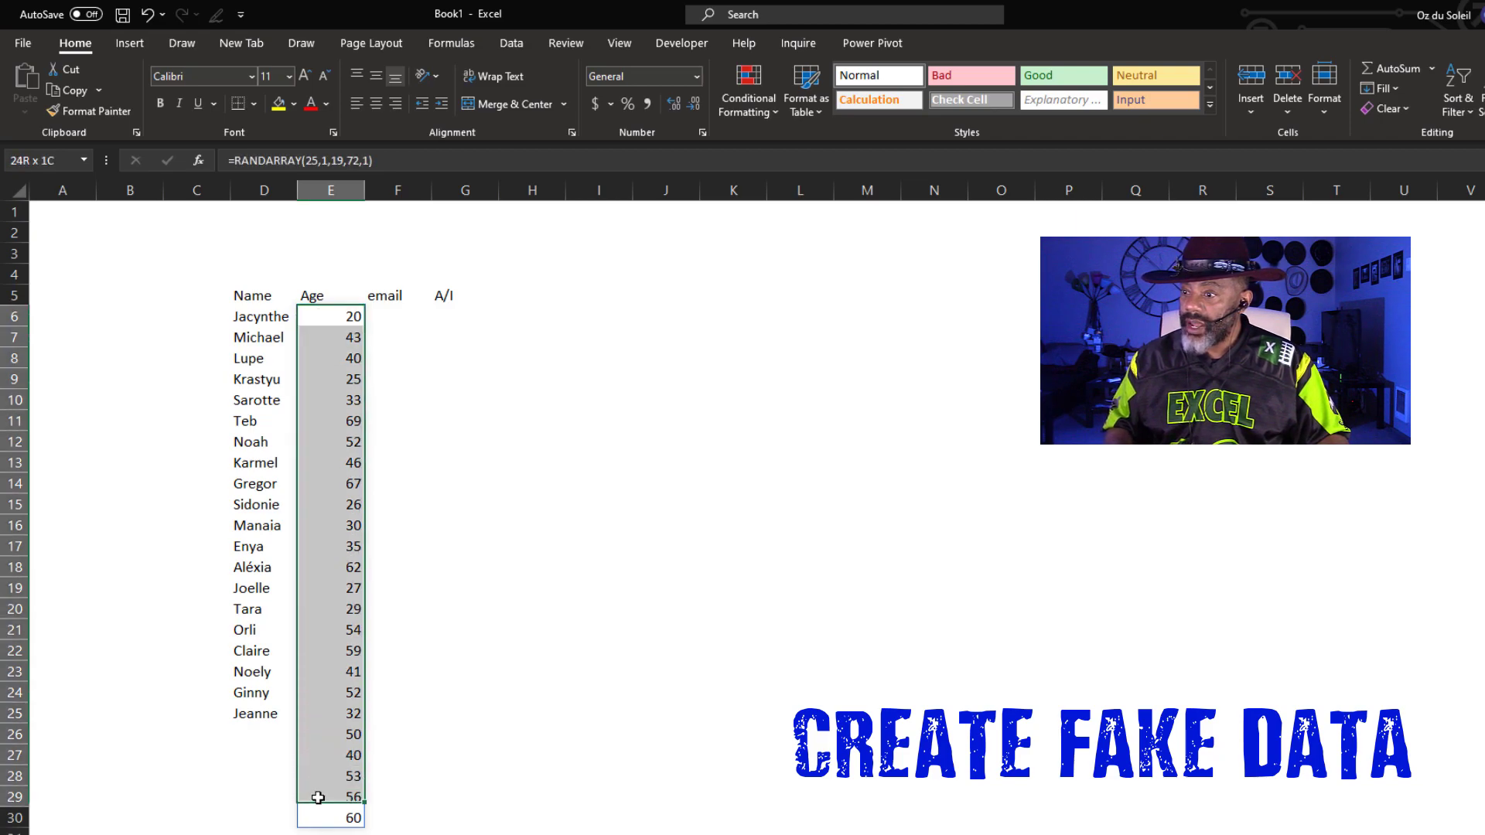
right_click(357, 804)
left_click(418, 587)
Flash Fill fake-email.net addresses from the Lupe example and autofit column F
left_click(378, 360)
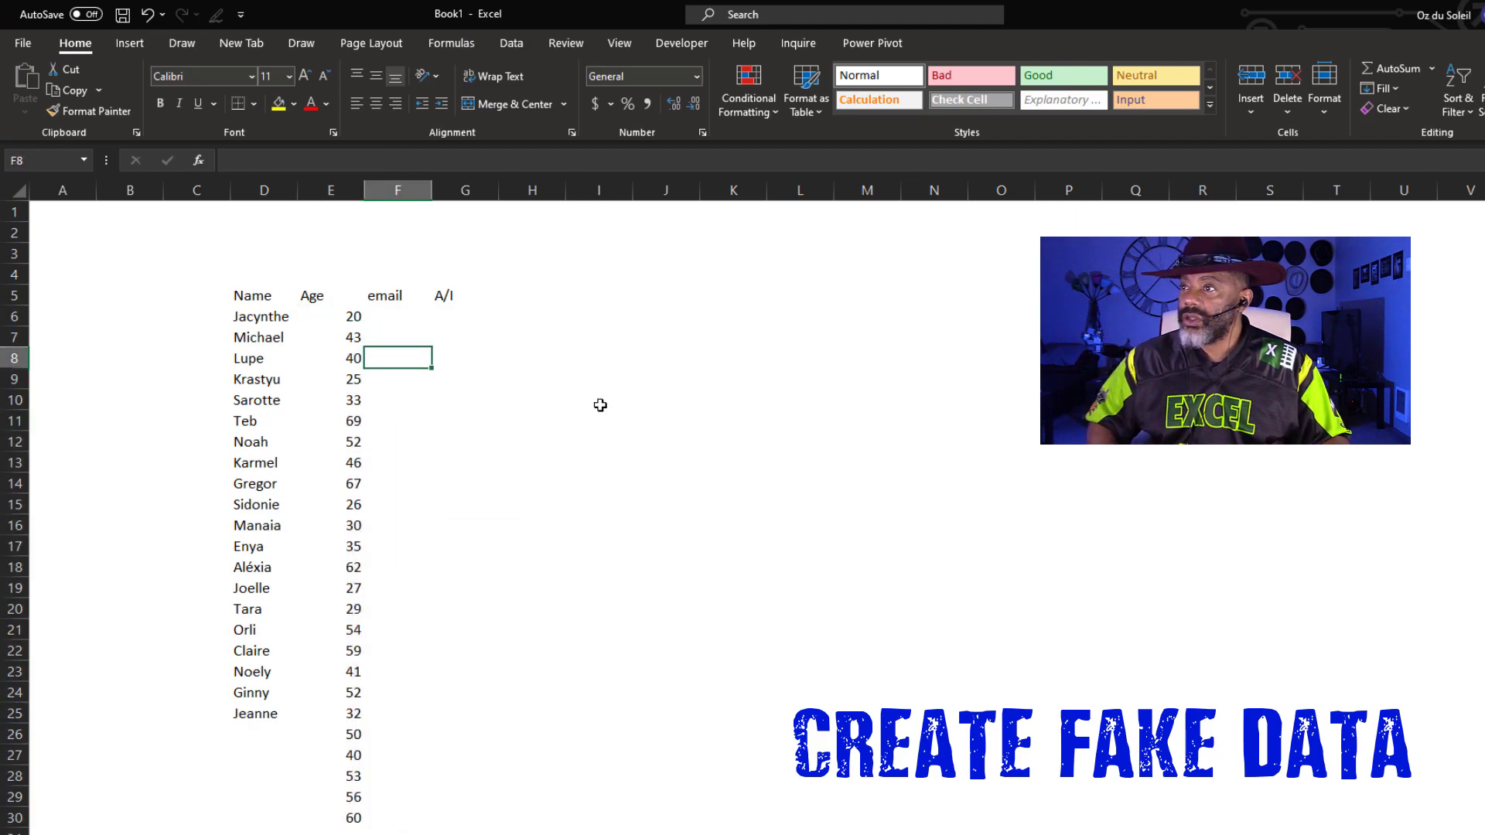
type("Lupe@fake-email.net")
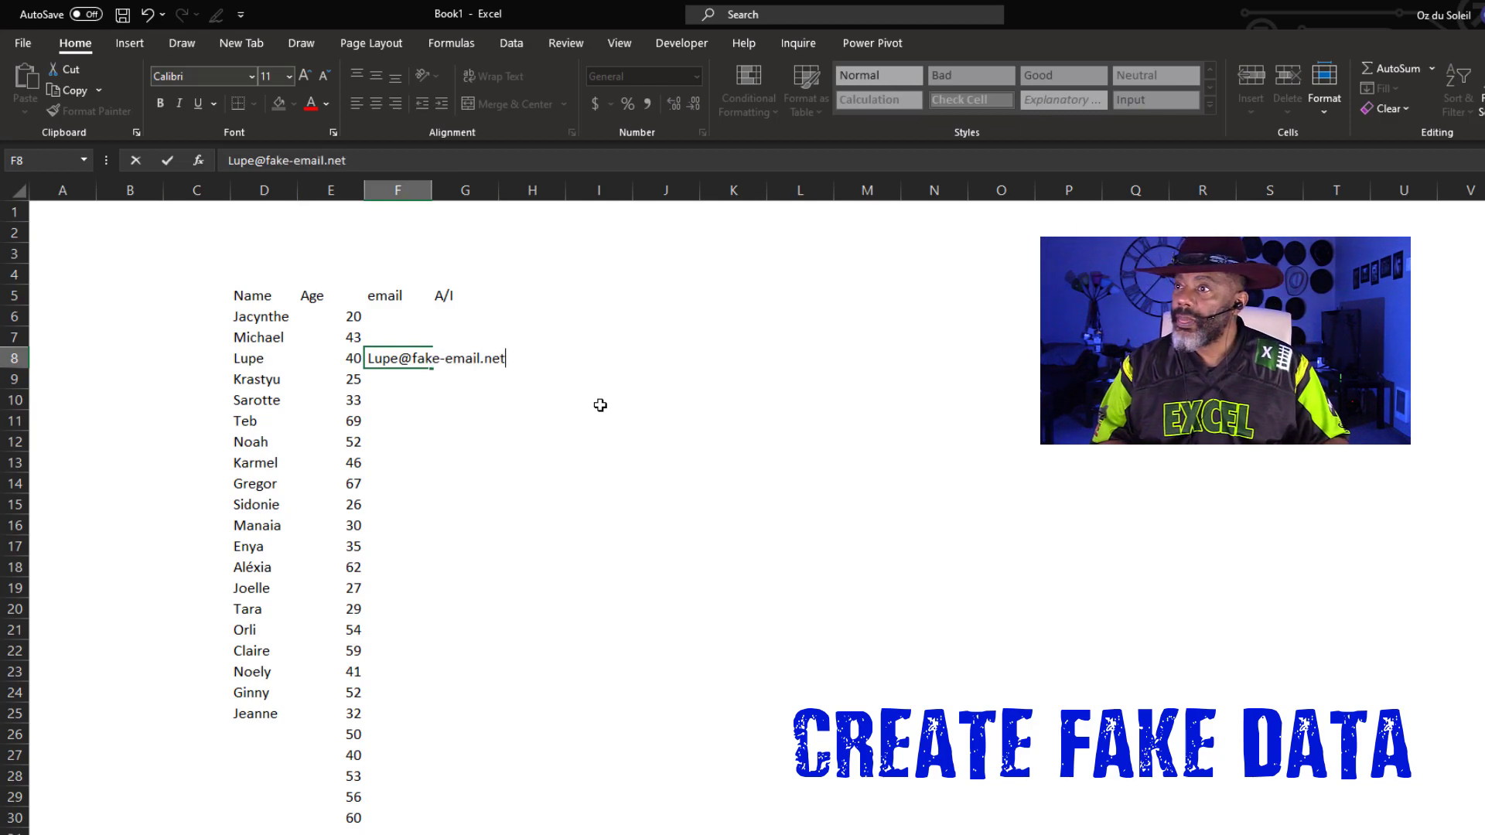
key("Return")
left_click_drag(384, 320, 408, 693)
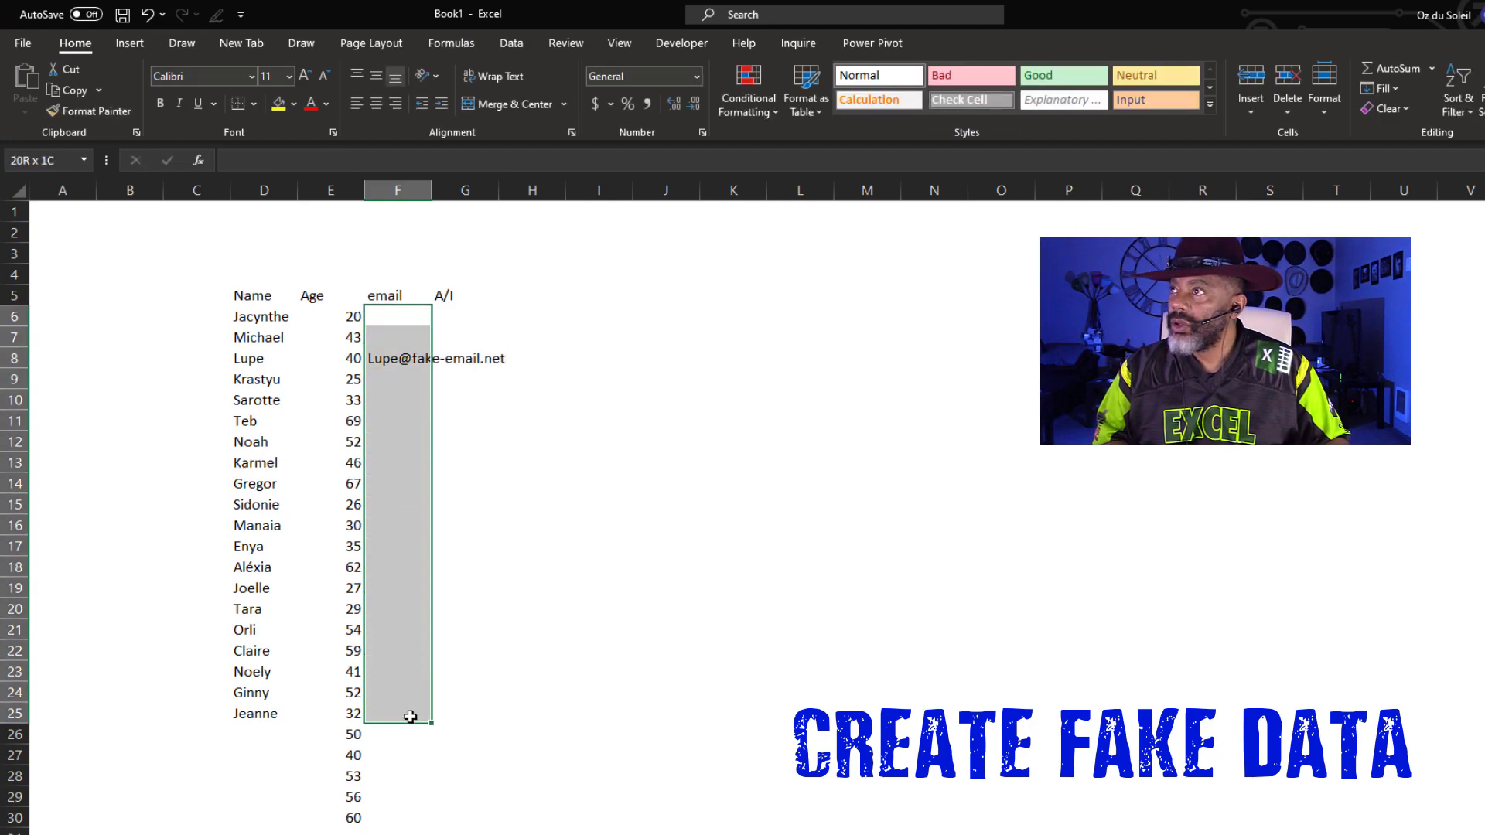
left_click(511, 44)
left_click(1029, 70)
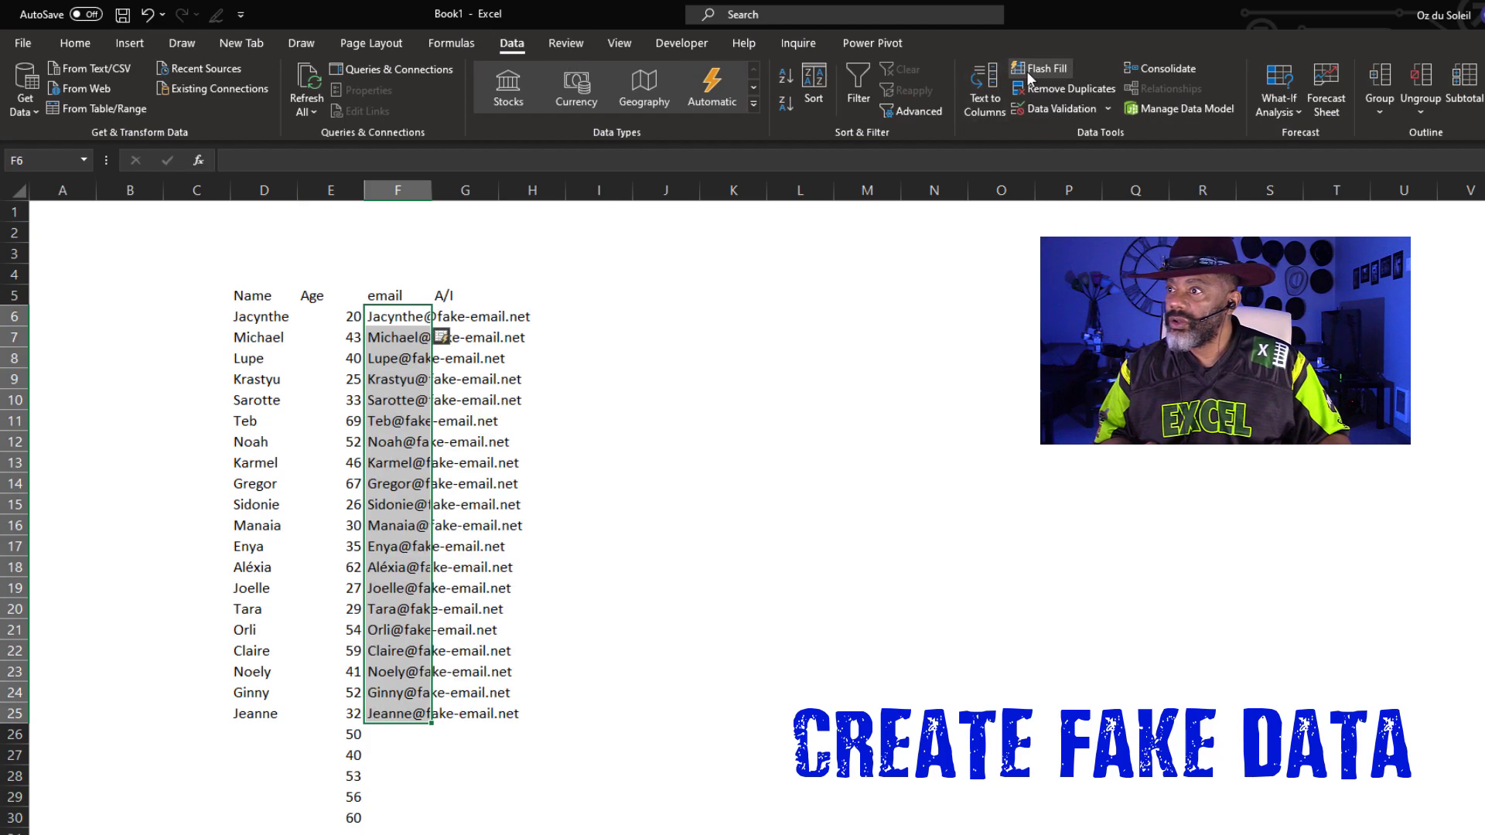
double_click(434, 190)
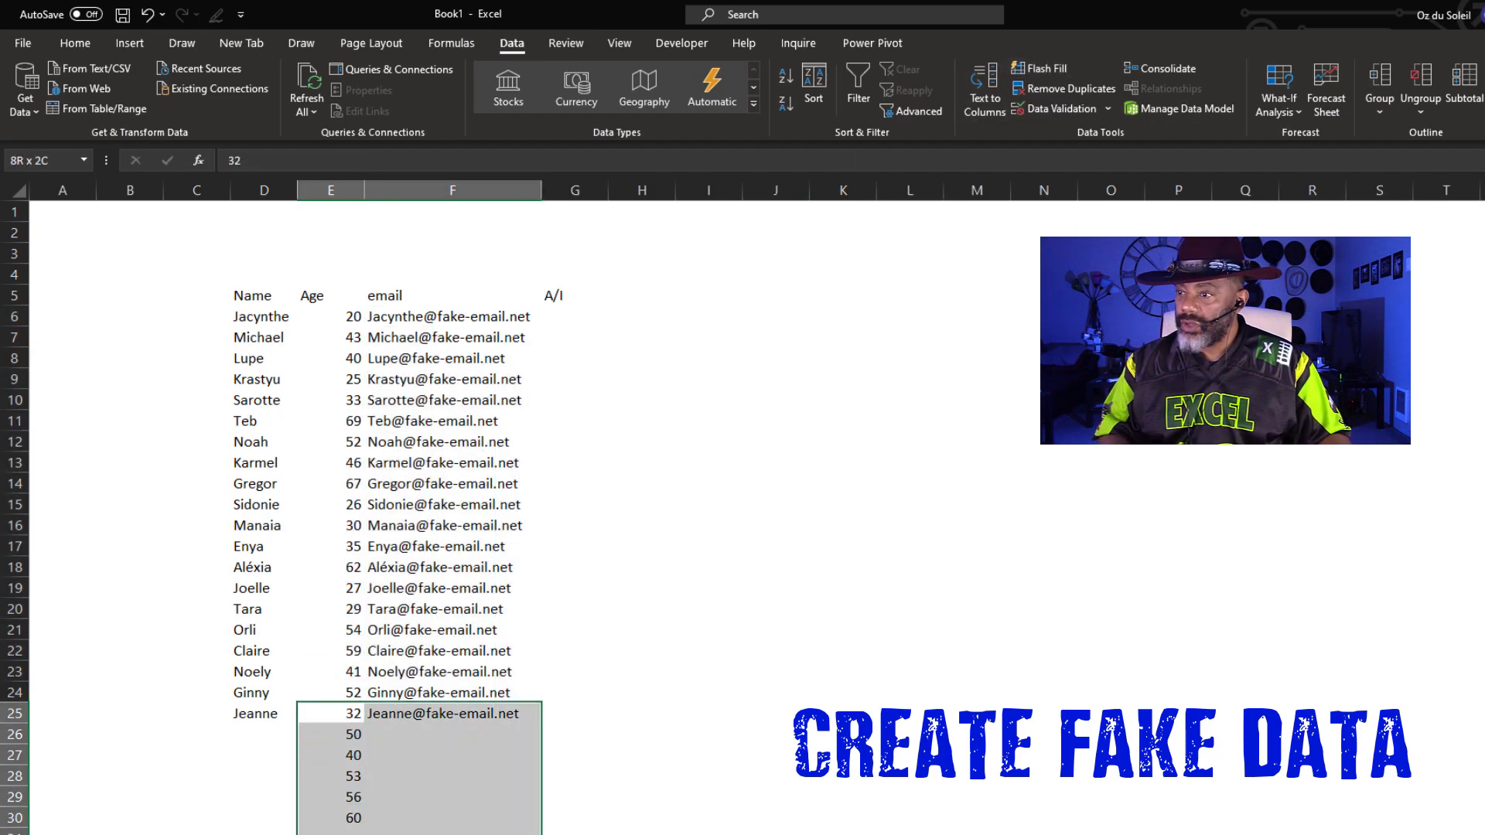
Remove the leftover ages below the names and select the headers for bolding
left_click_drag(348, 734, 464, 820)
left_click(557, 327)
left_click_drag(259, 299, 532, 293)
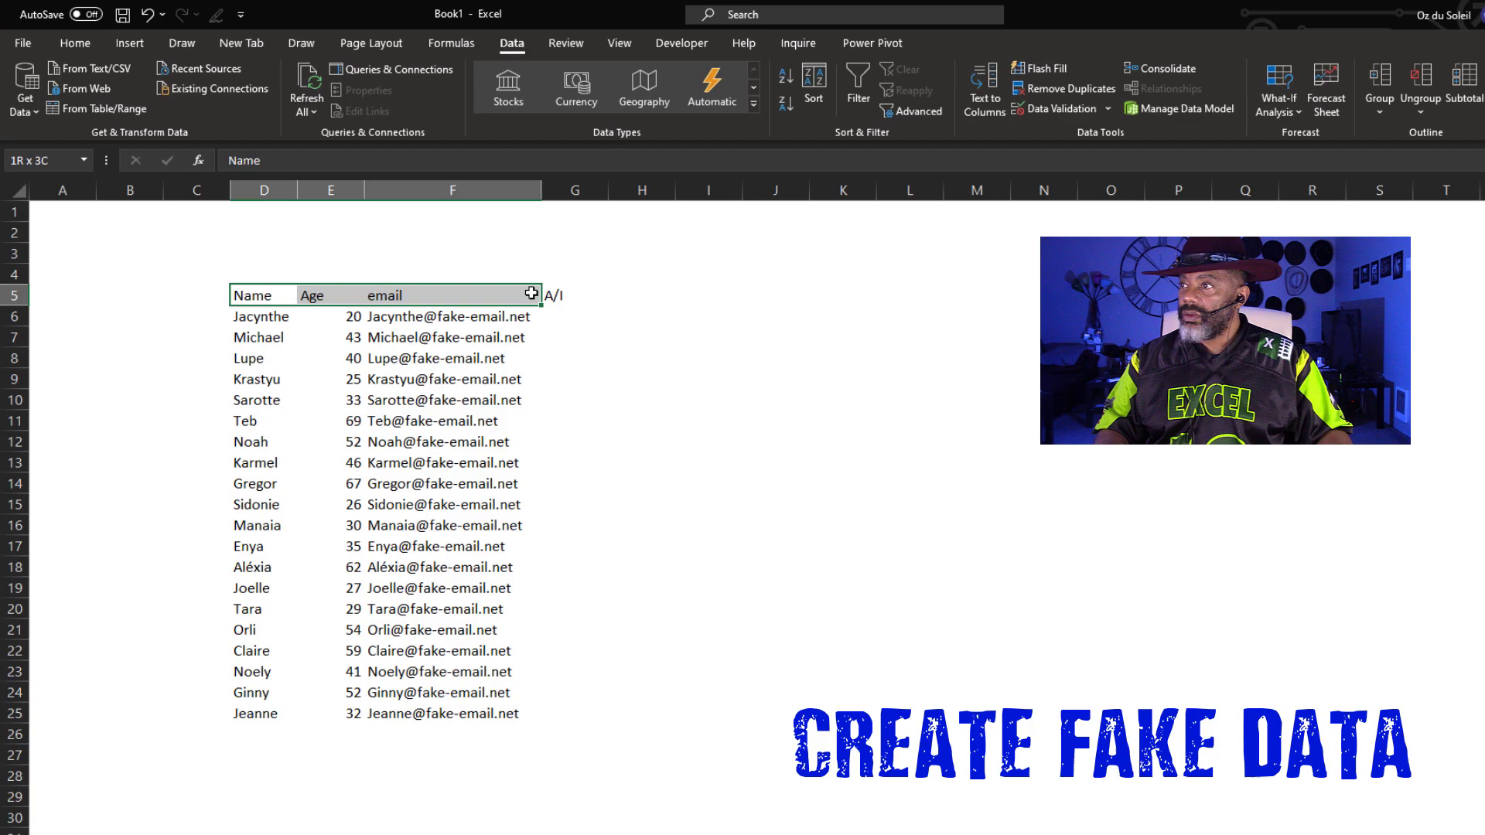
left_click(75, 44)
Enter Active or Inactive for each person in the A/I column G6:G25
left_click(559, 323)
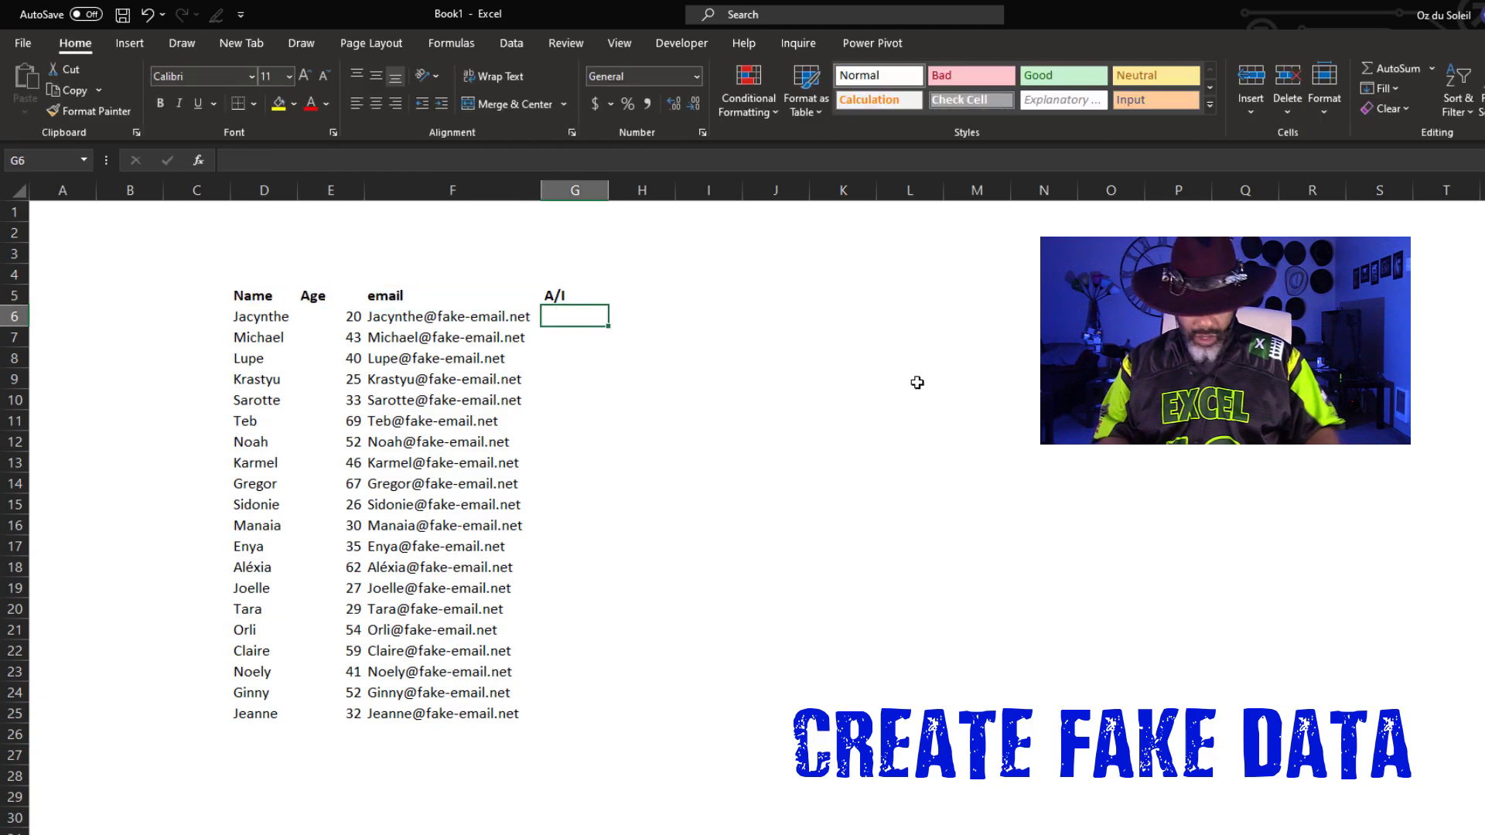
type("Active")
key("Return")
type("A")
key("Return")
type("In")
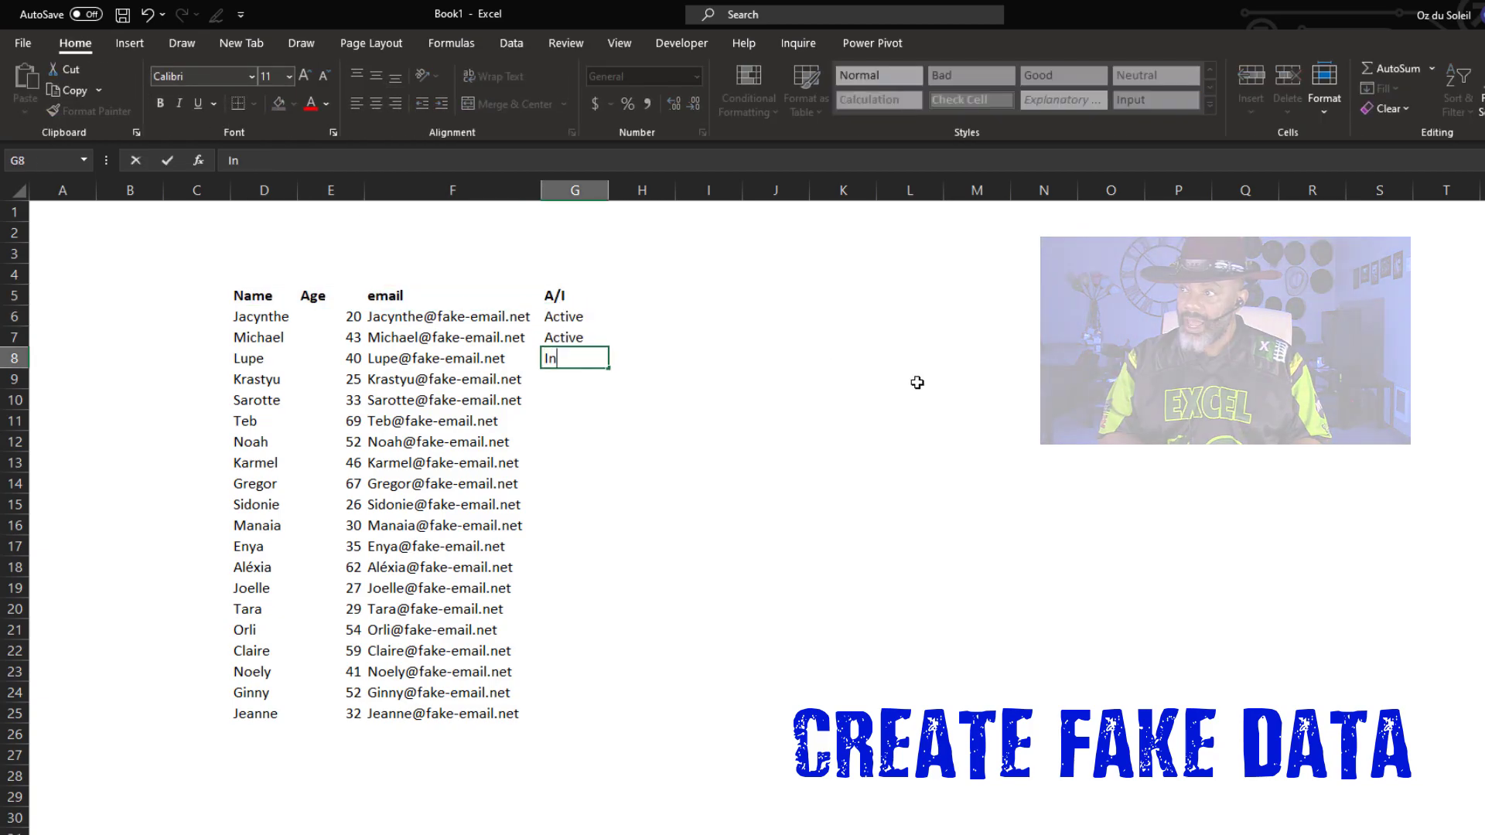
type("Active")
key("Return")
type("I")
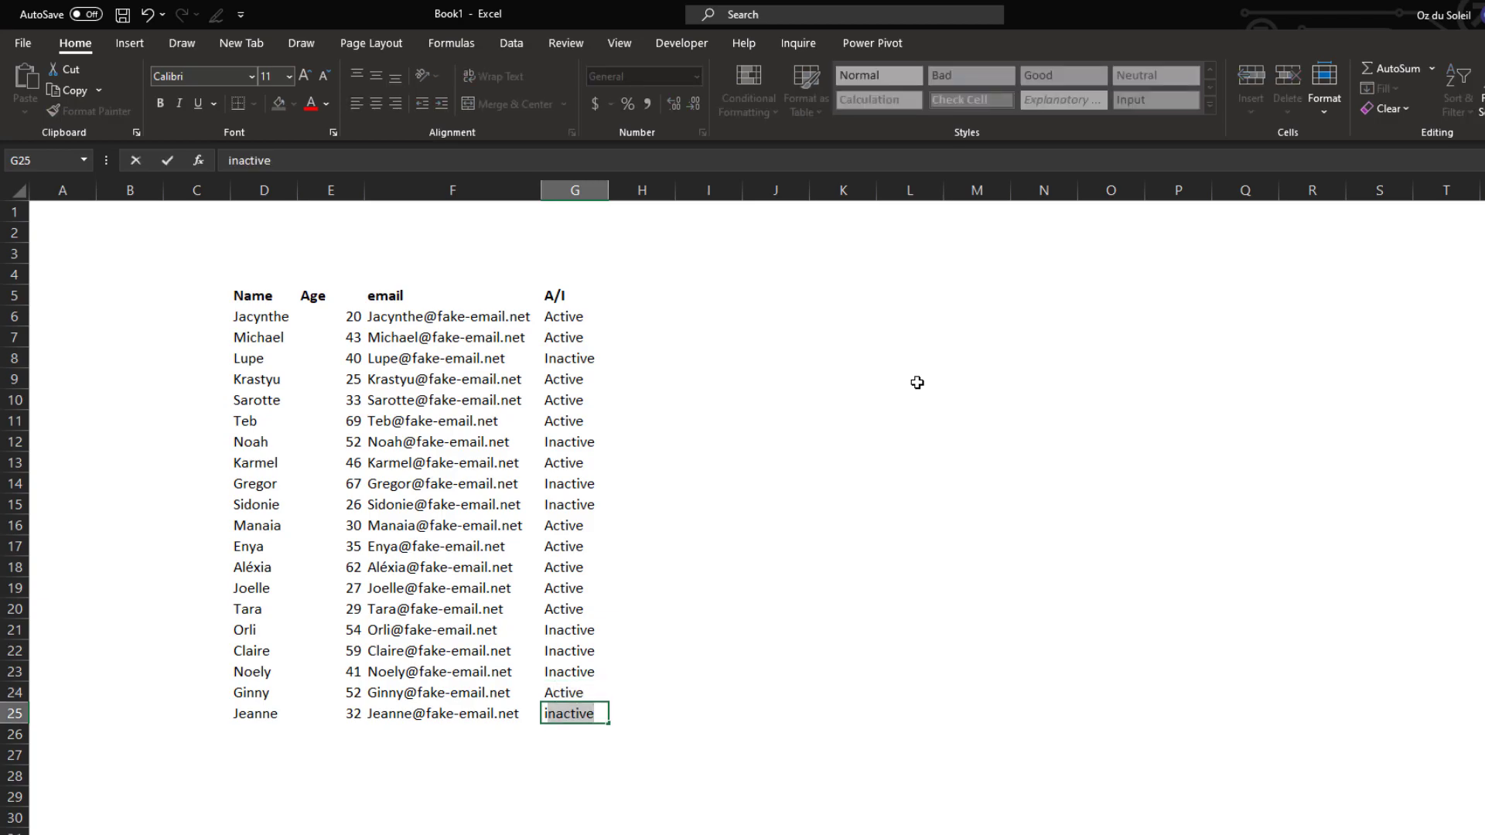
key("Return")
Move rows 15–25 away and format the remaining nine rows as a magenta table
left_click_drag(243, 498, 554, 714)
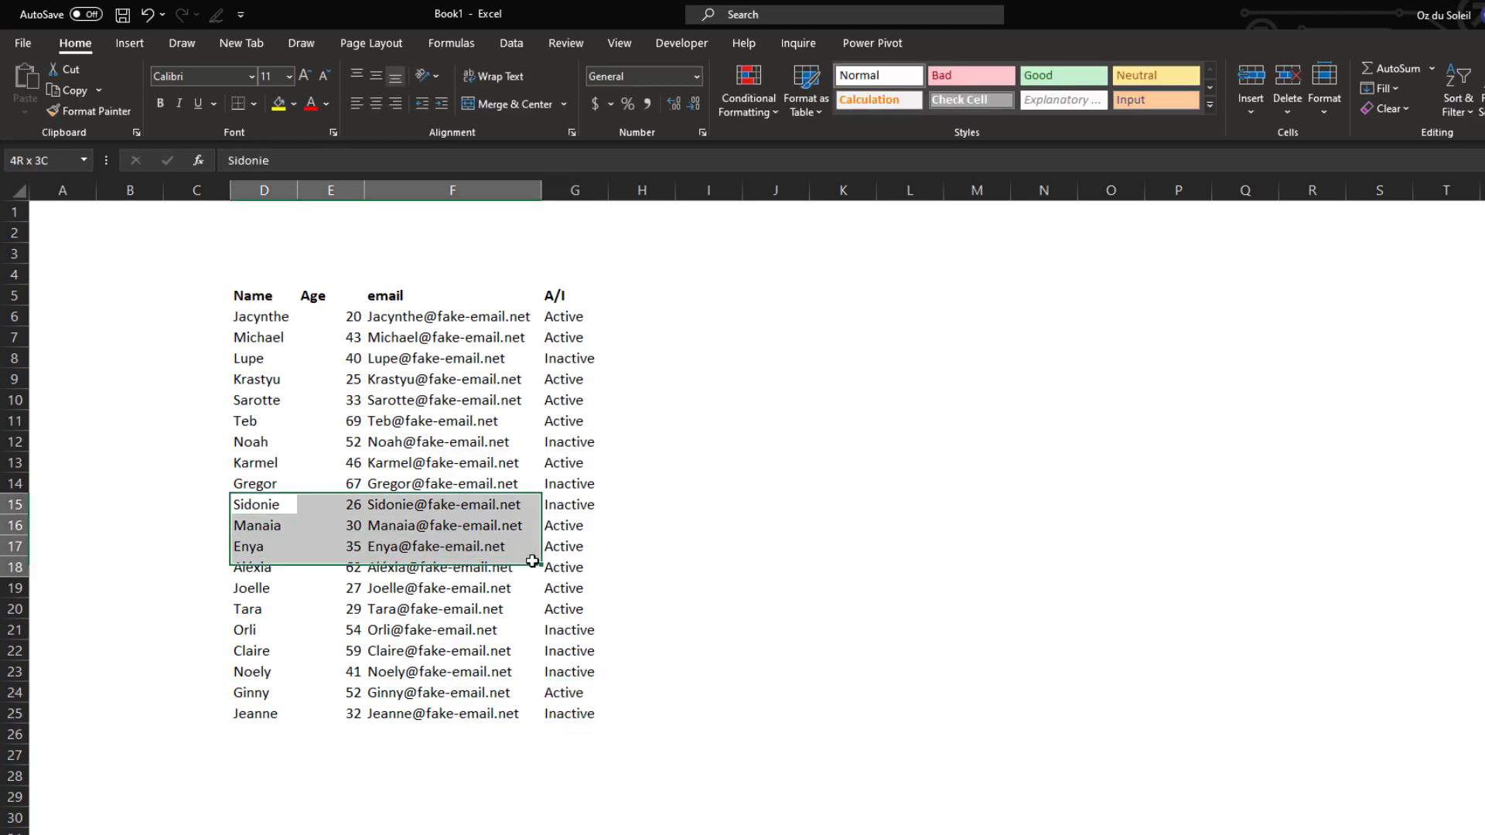
left_click_drag(438, 675, 431, 768)
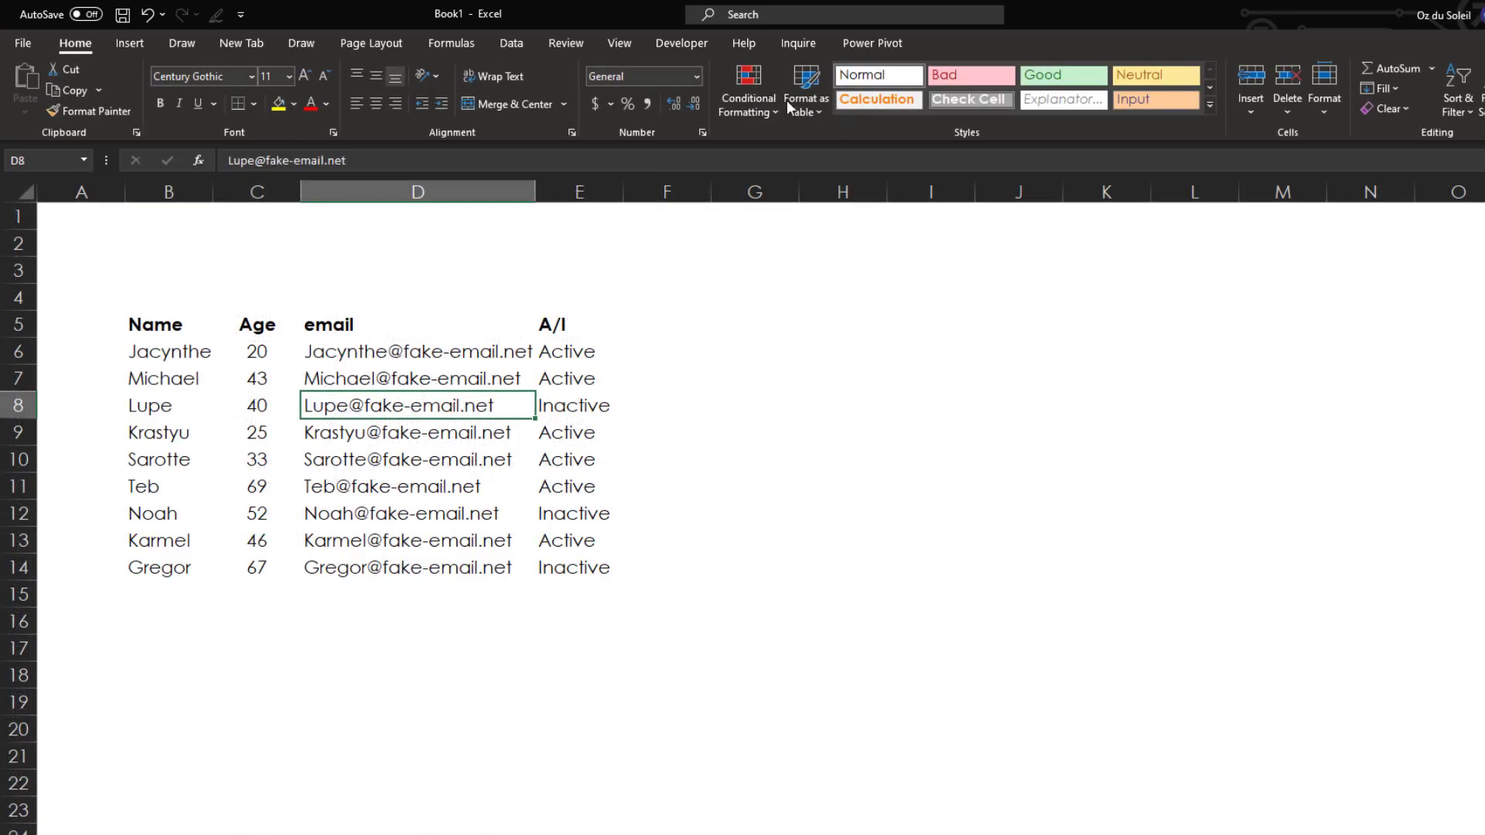
left_click(802, 108)
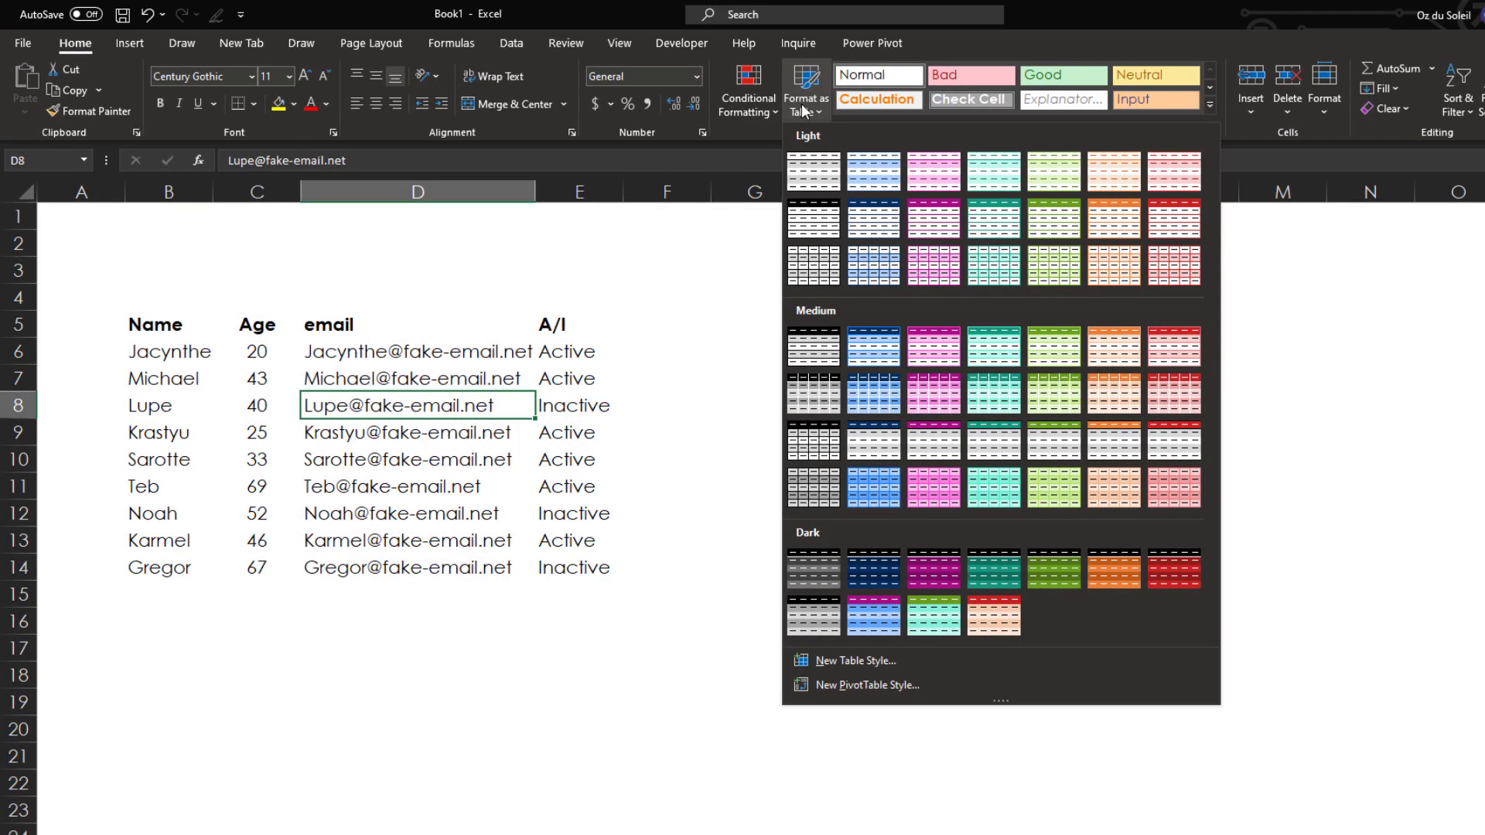
left_click(953, 236)
left_click(715, 688)
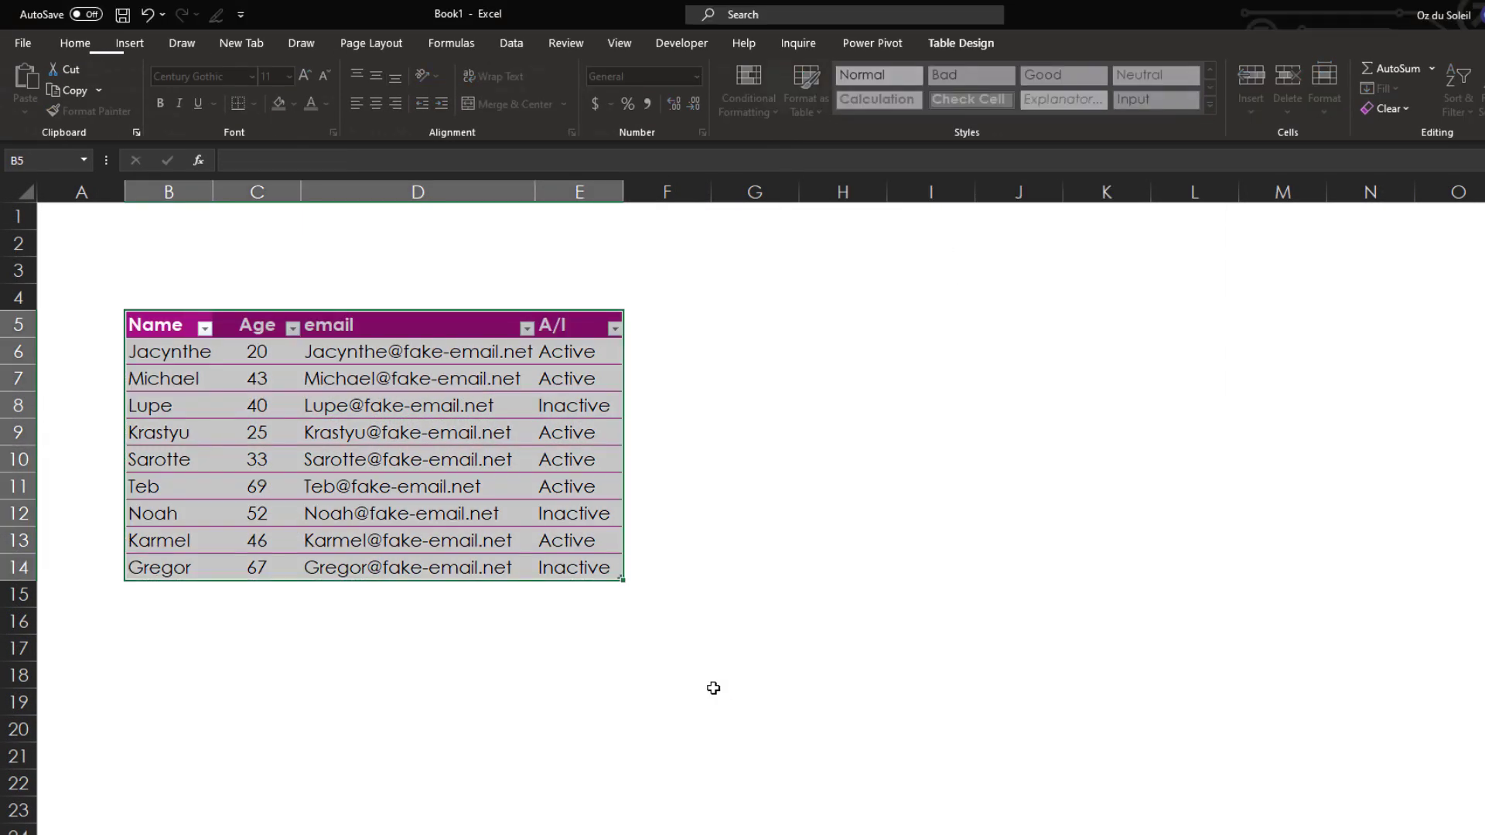
type("INACTIVE")
Label J17 Active and paste the Name, Age, email, A/I headers beneath it
left_click(997, 636)
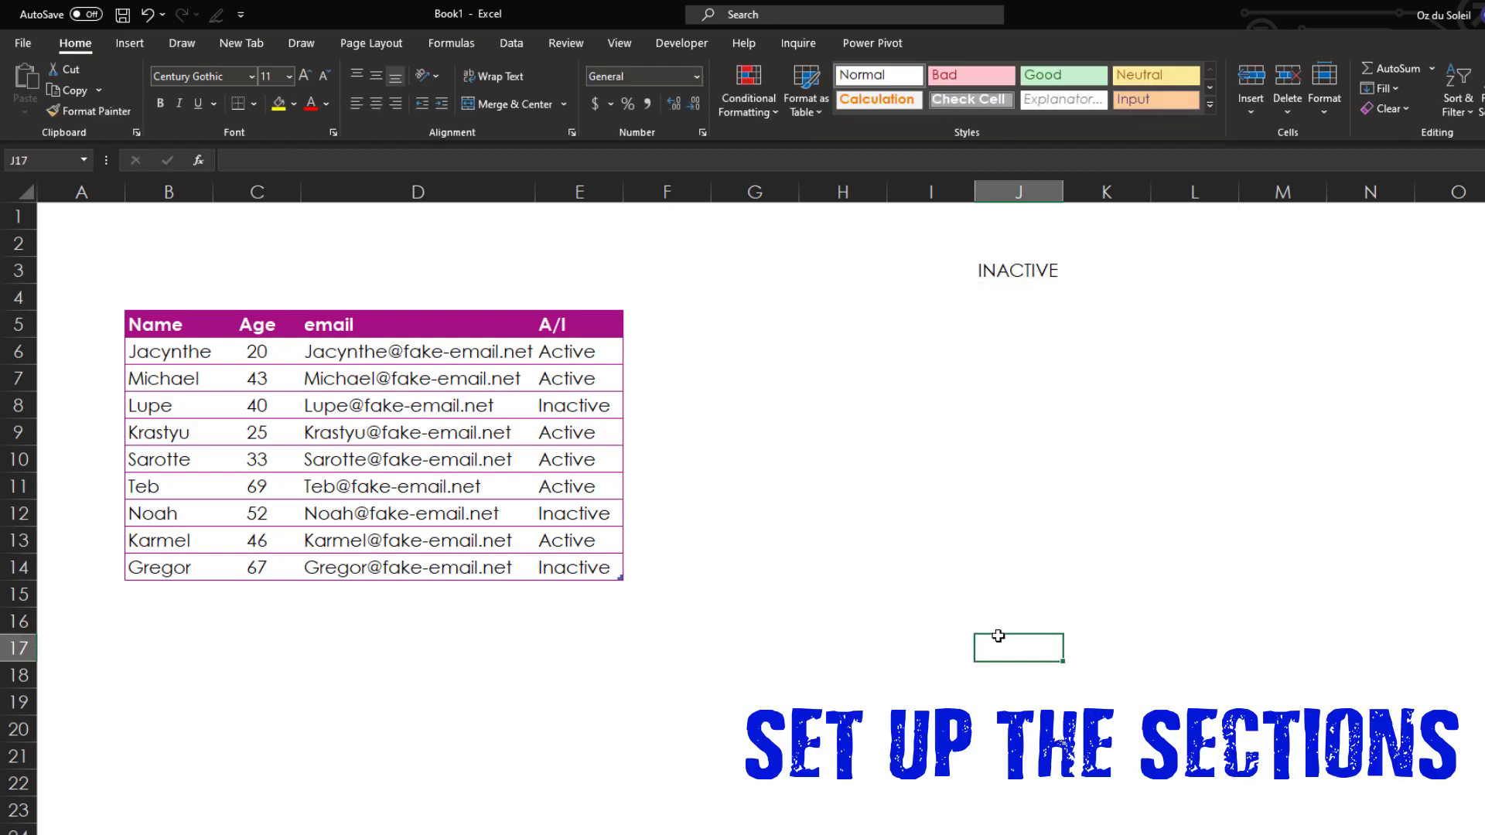
type("Active")
key("Return")
scroll(1243, 398, "right", 4)
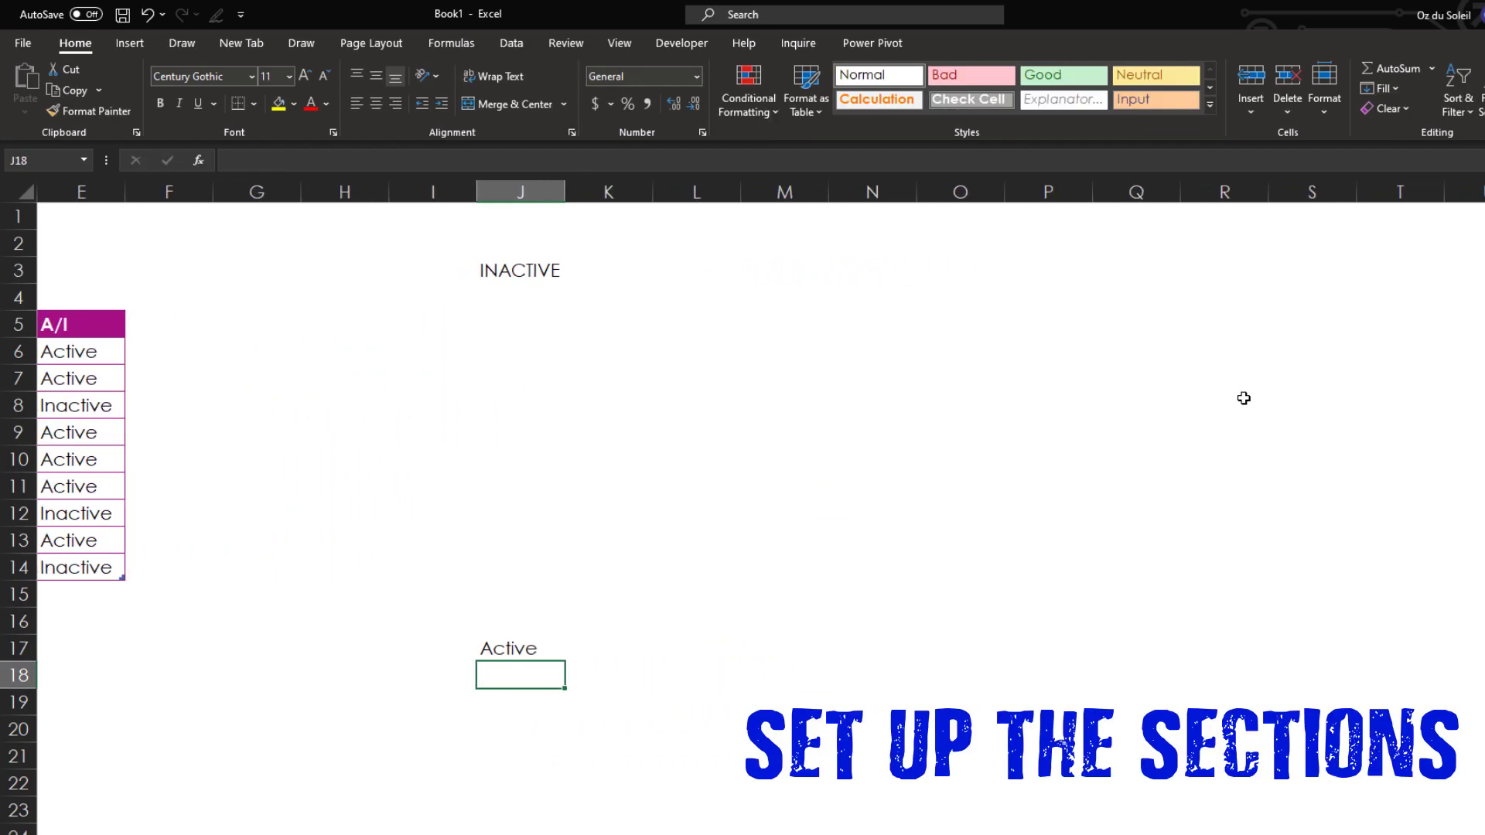
left_click(1150, 265)
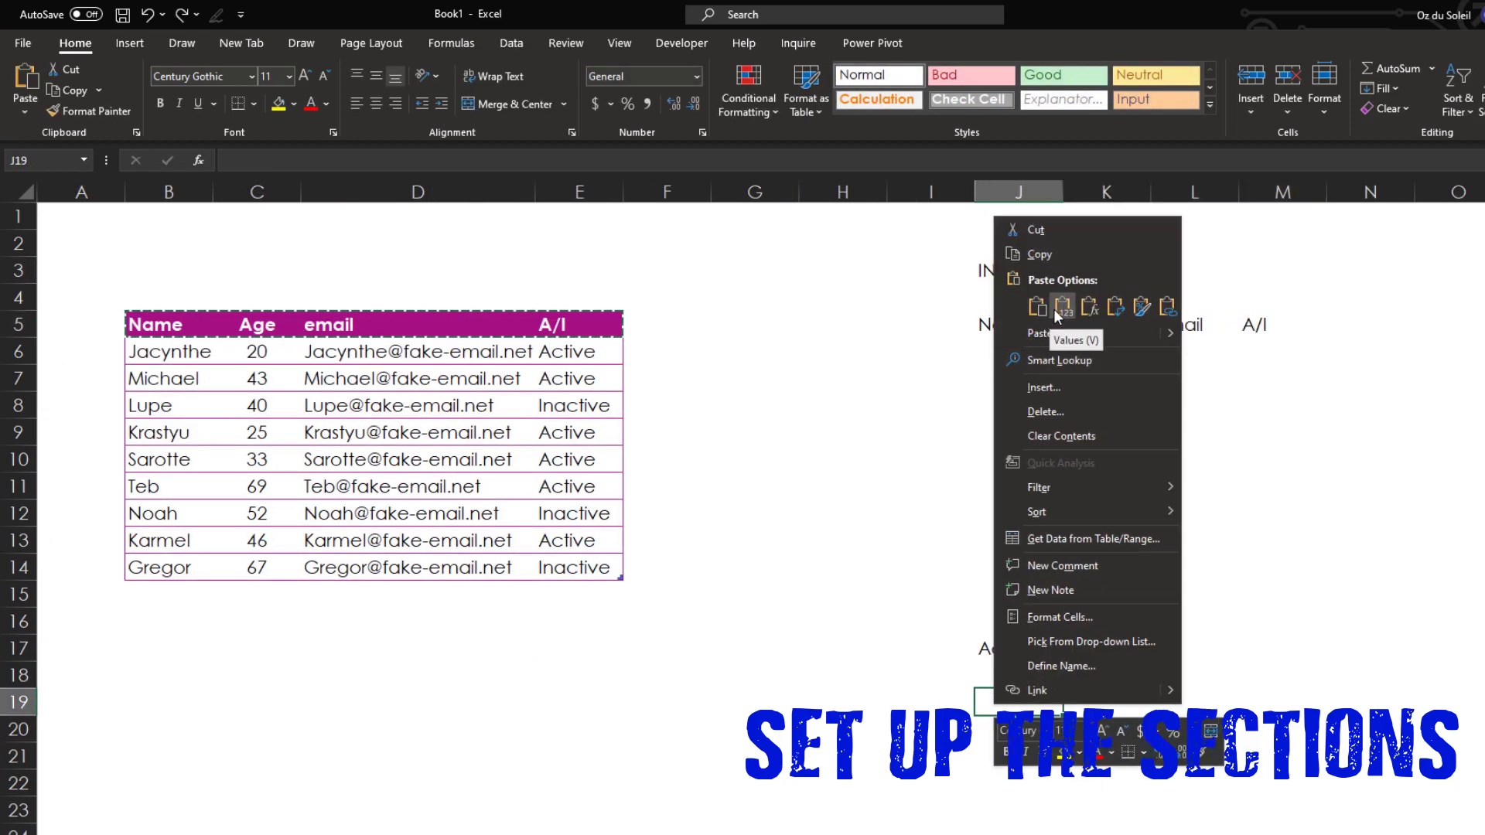
left_click(1033, 272)
left_click(1469, 296)
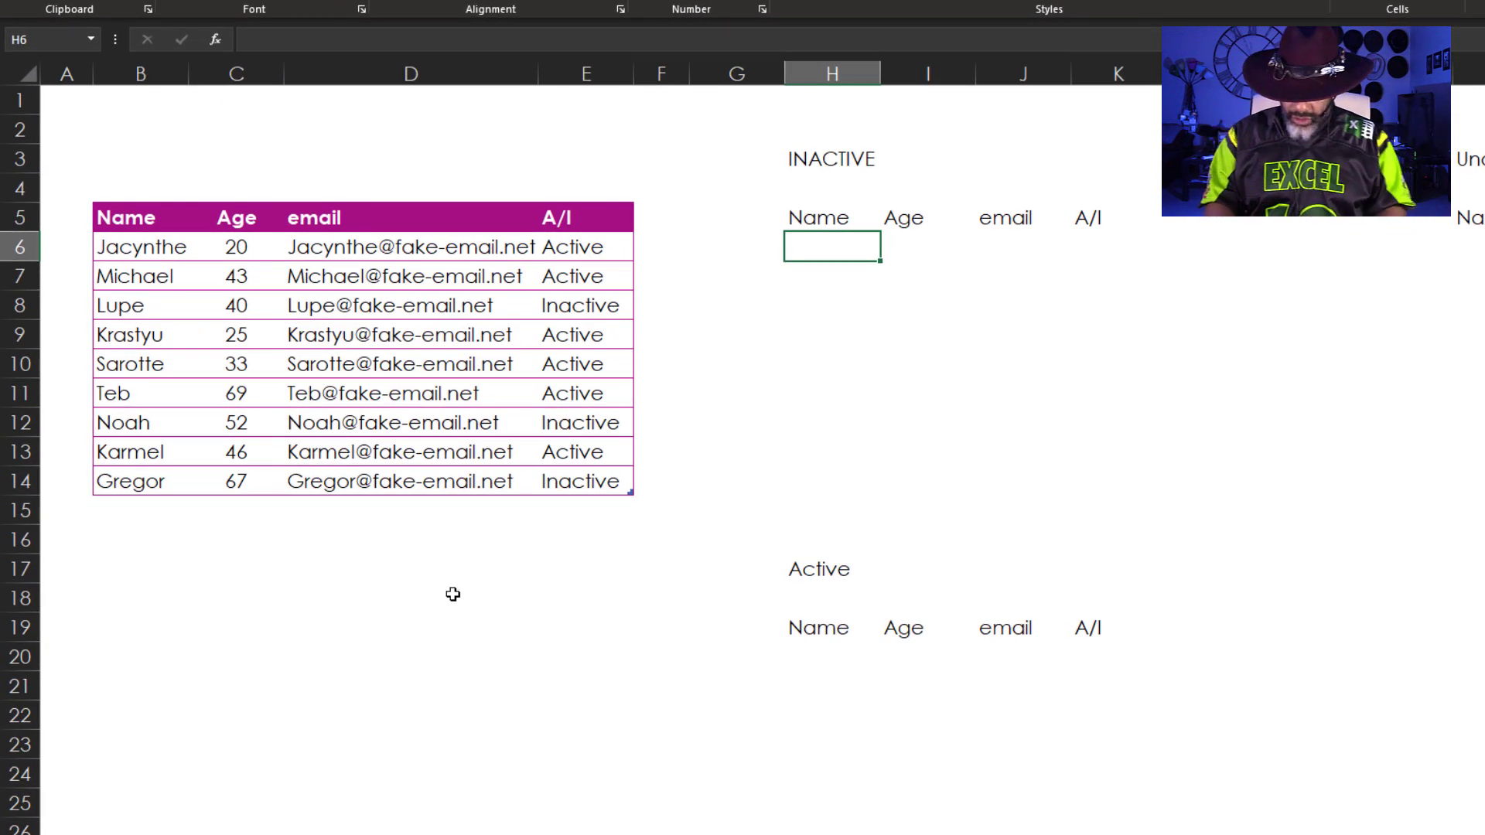
Enter =FILTER(Table1,Table1[A/I]=$H$3,"none") in H6, listing Lupe, Noah and Gregor
type("filter(")
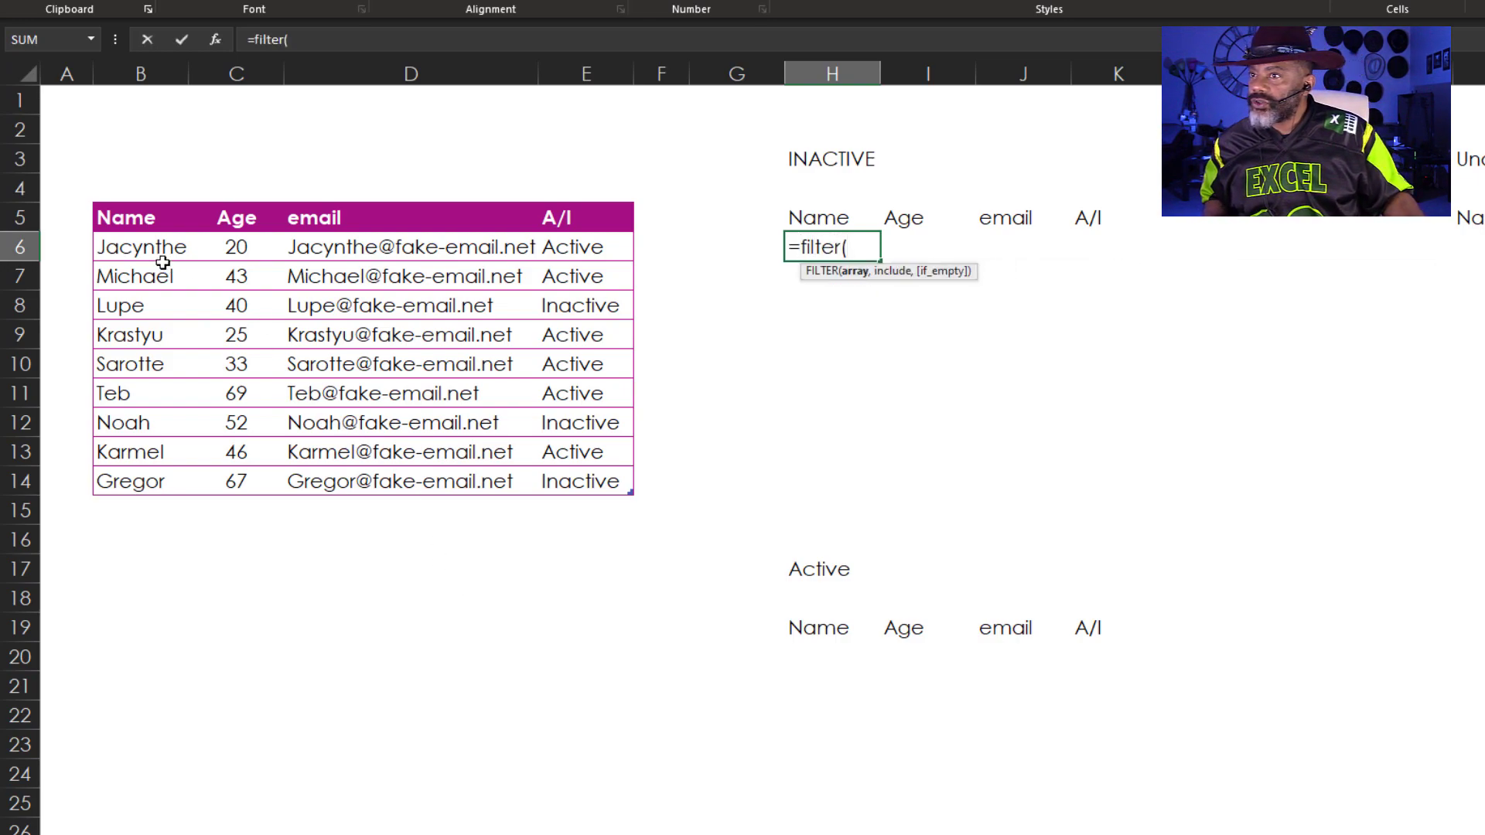
left_click_drag(109, 244, 562, 472)
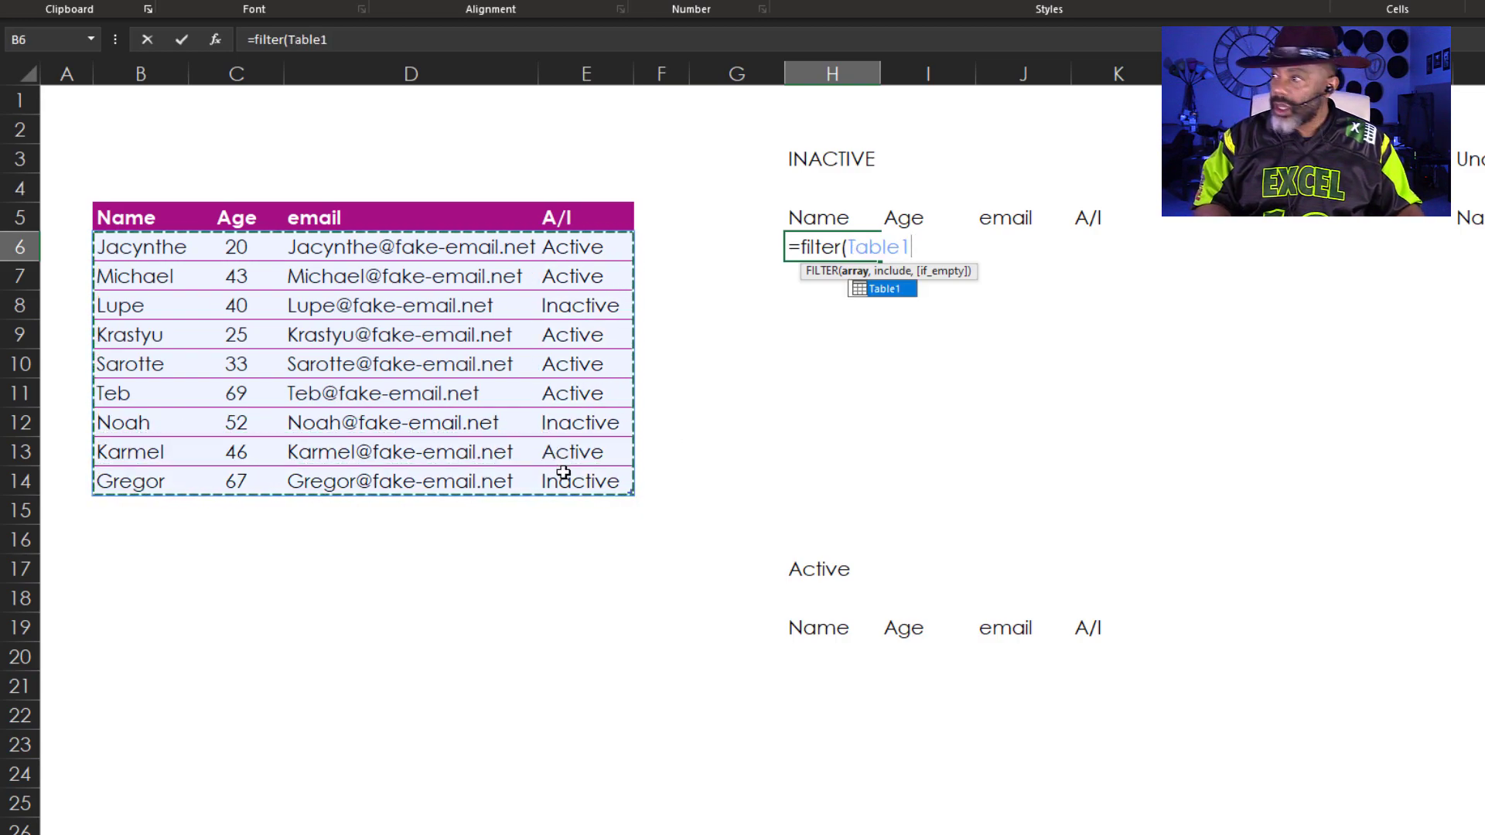
type(",Table1[@[A/I")
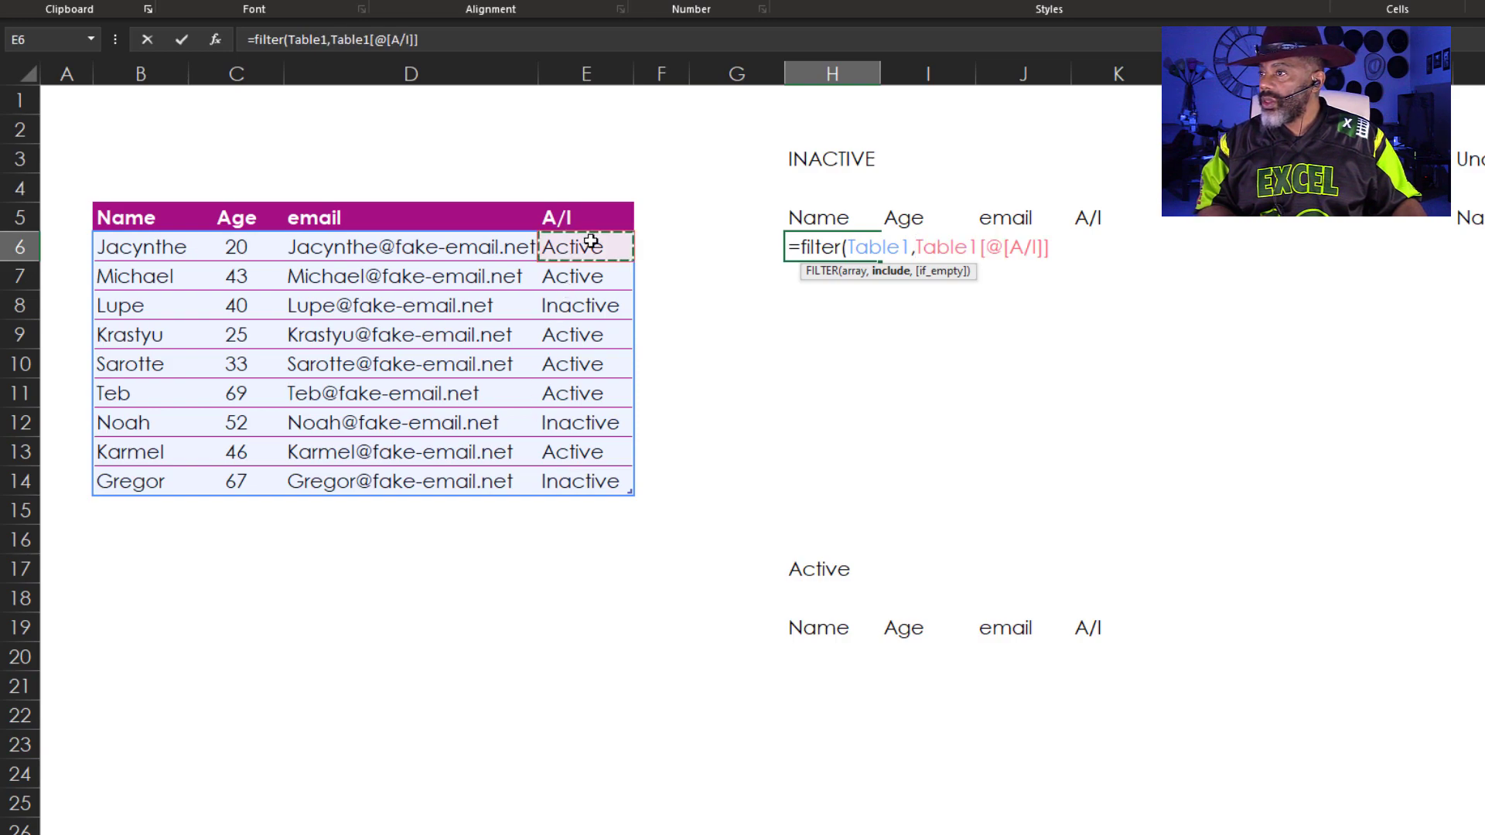
left_click_drag(597, 267, 614, 408)
type("=$H$3")
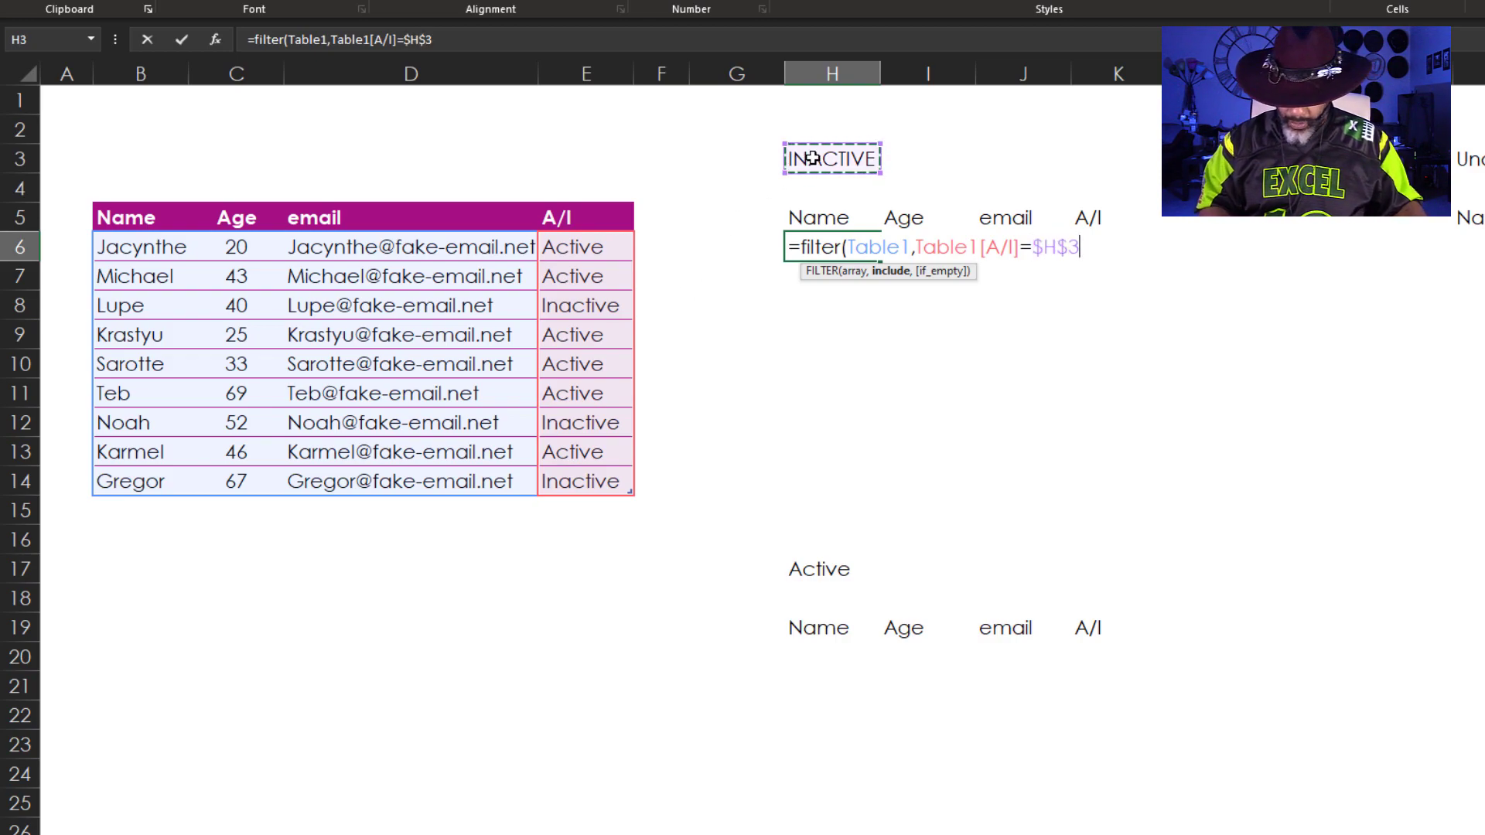
type(",\"none")
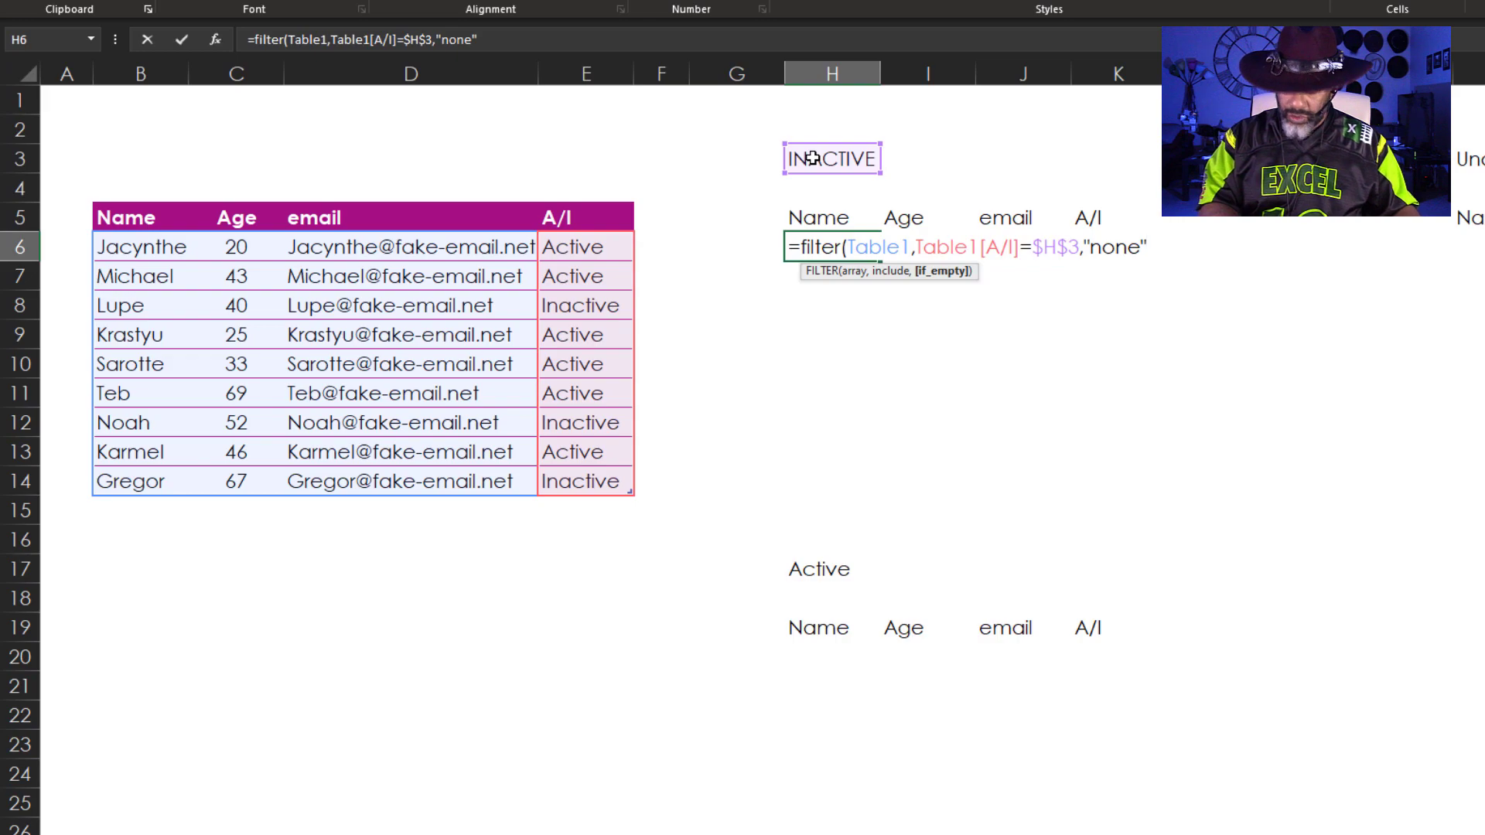
type(")")
key("Return")
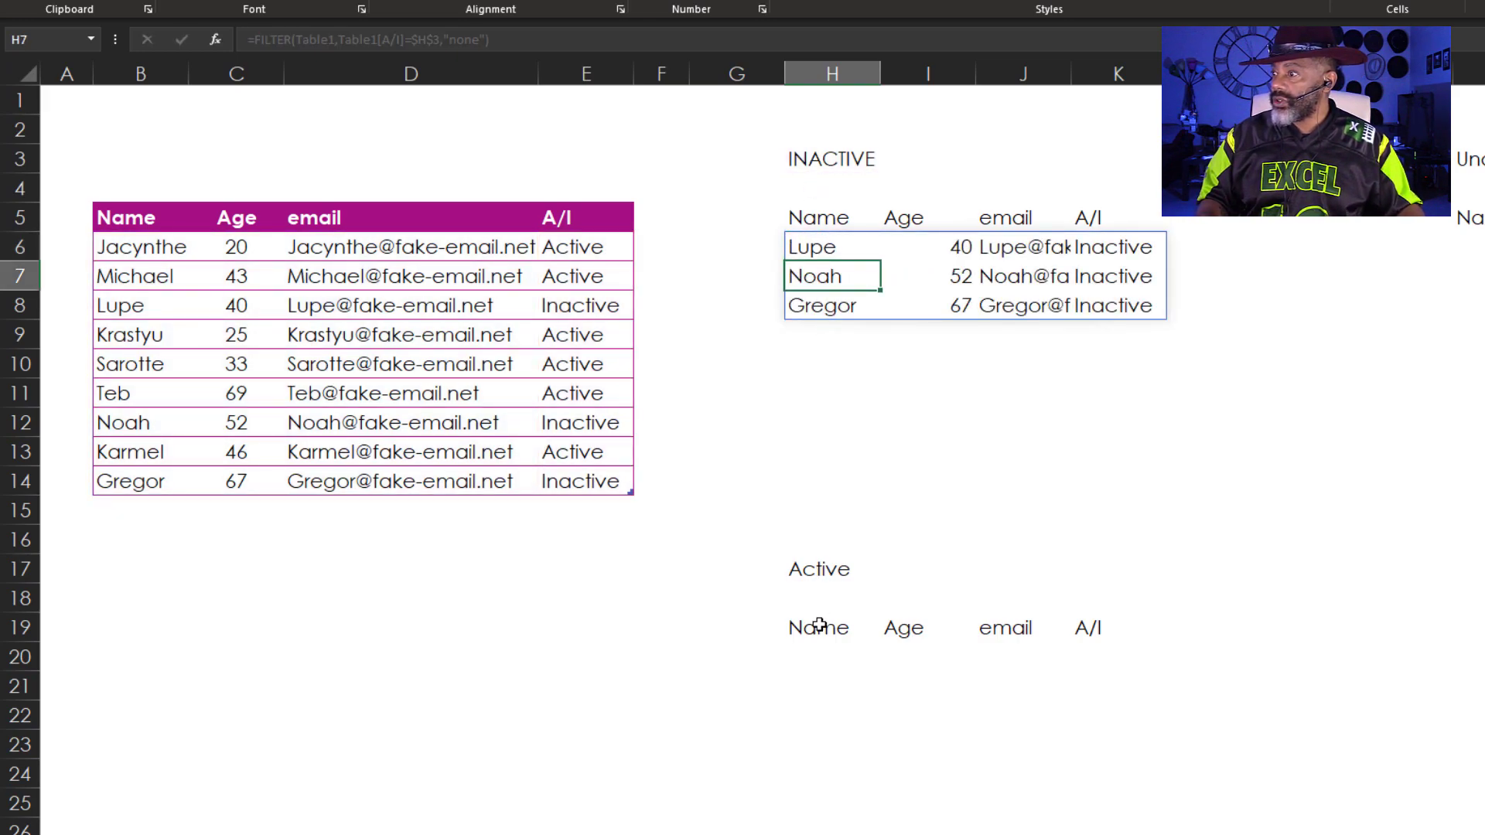
Copy the H6 FILTER formula for reuse under the Active headers
left_click(809, 249)
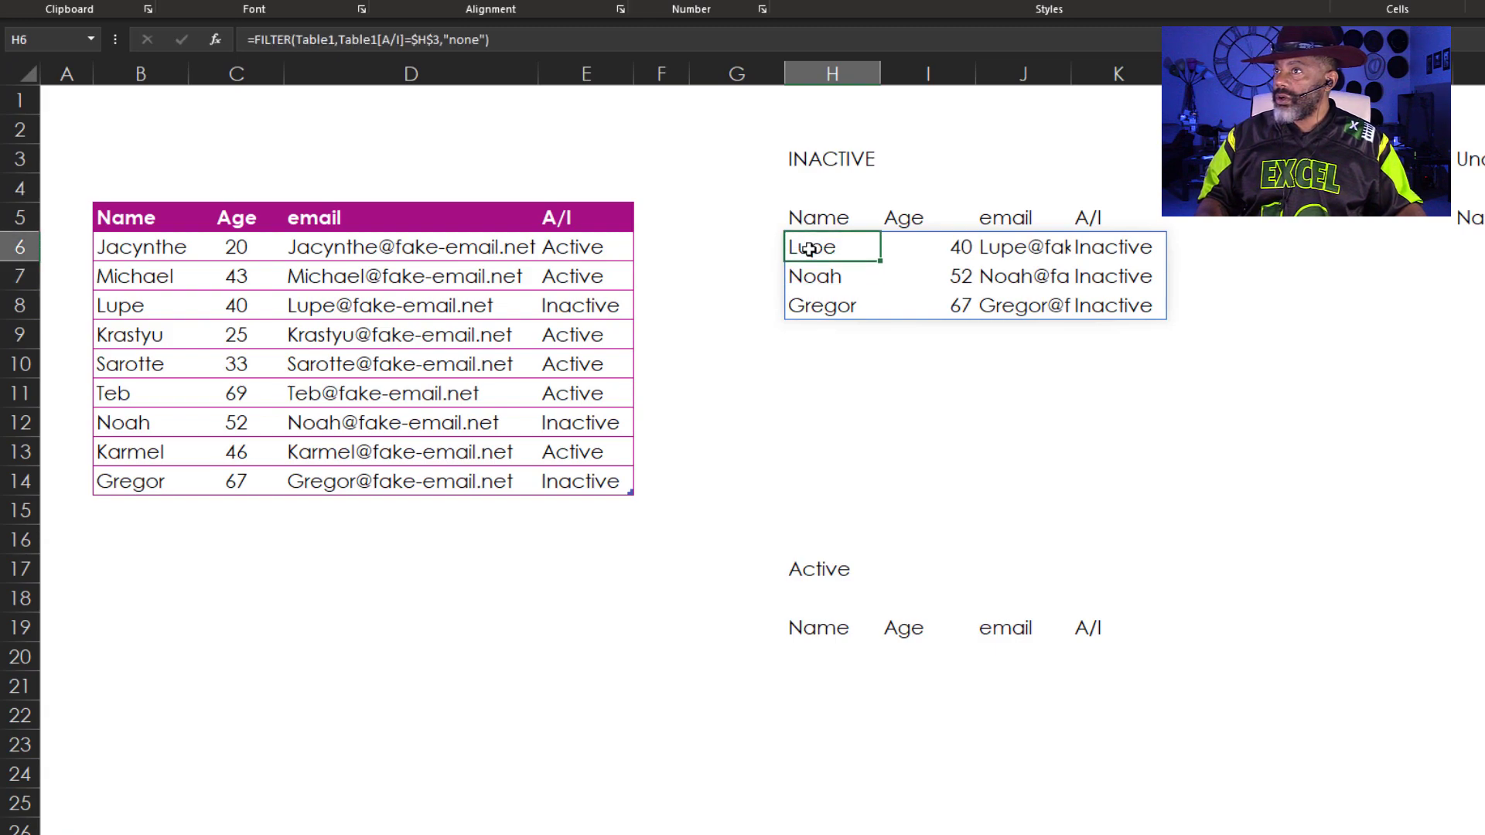
right_click(809, 249)
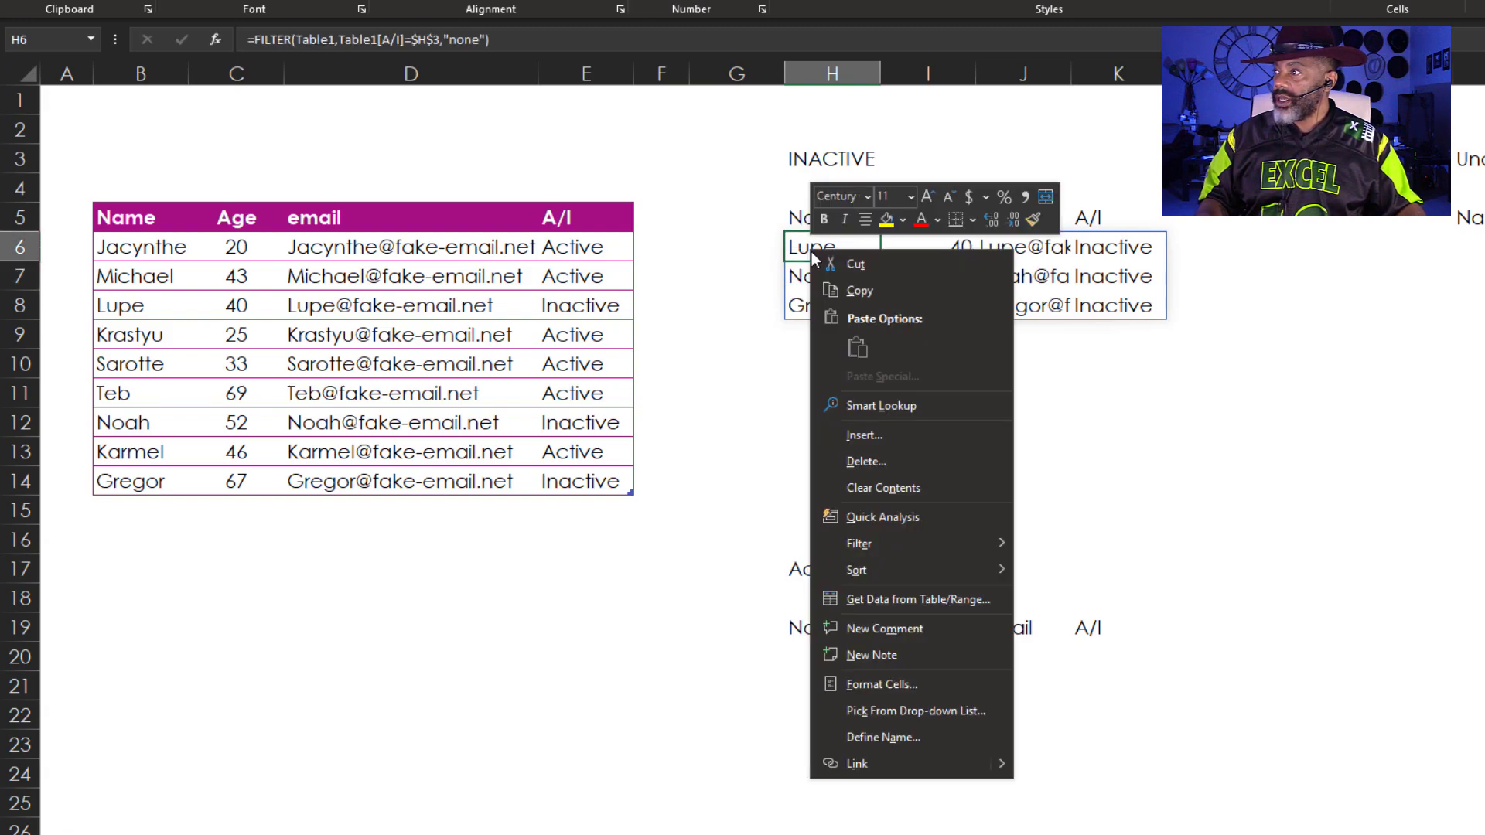
left_click(842, 289)
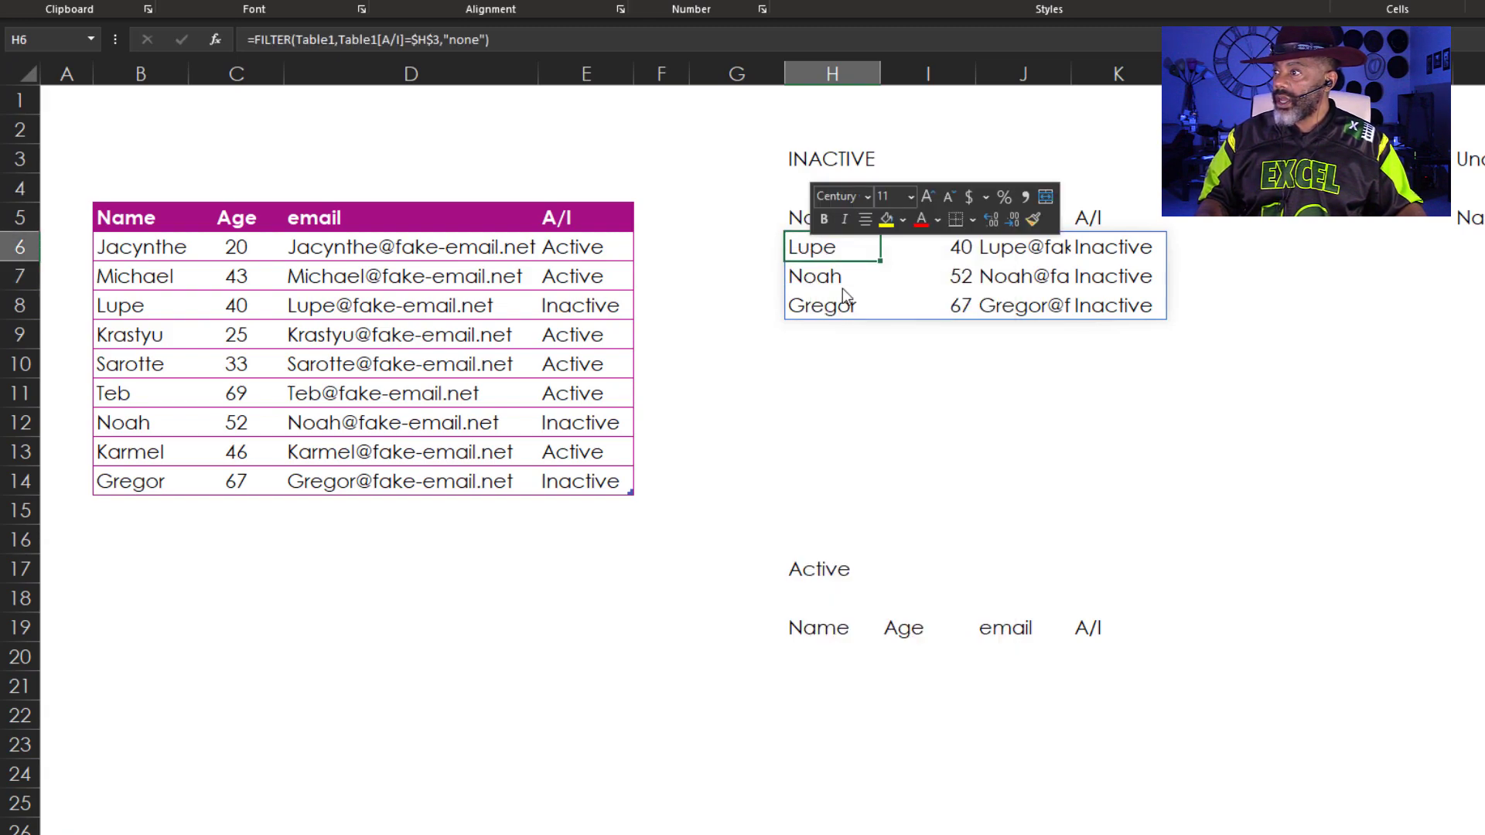
left_click(813, 654)
Paste the FILTER into H20 with its criterion changed to $H$17, listing Jacynthe through Karmel
right_click(813, 654)
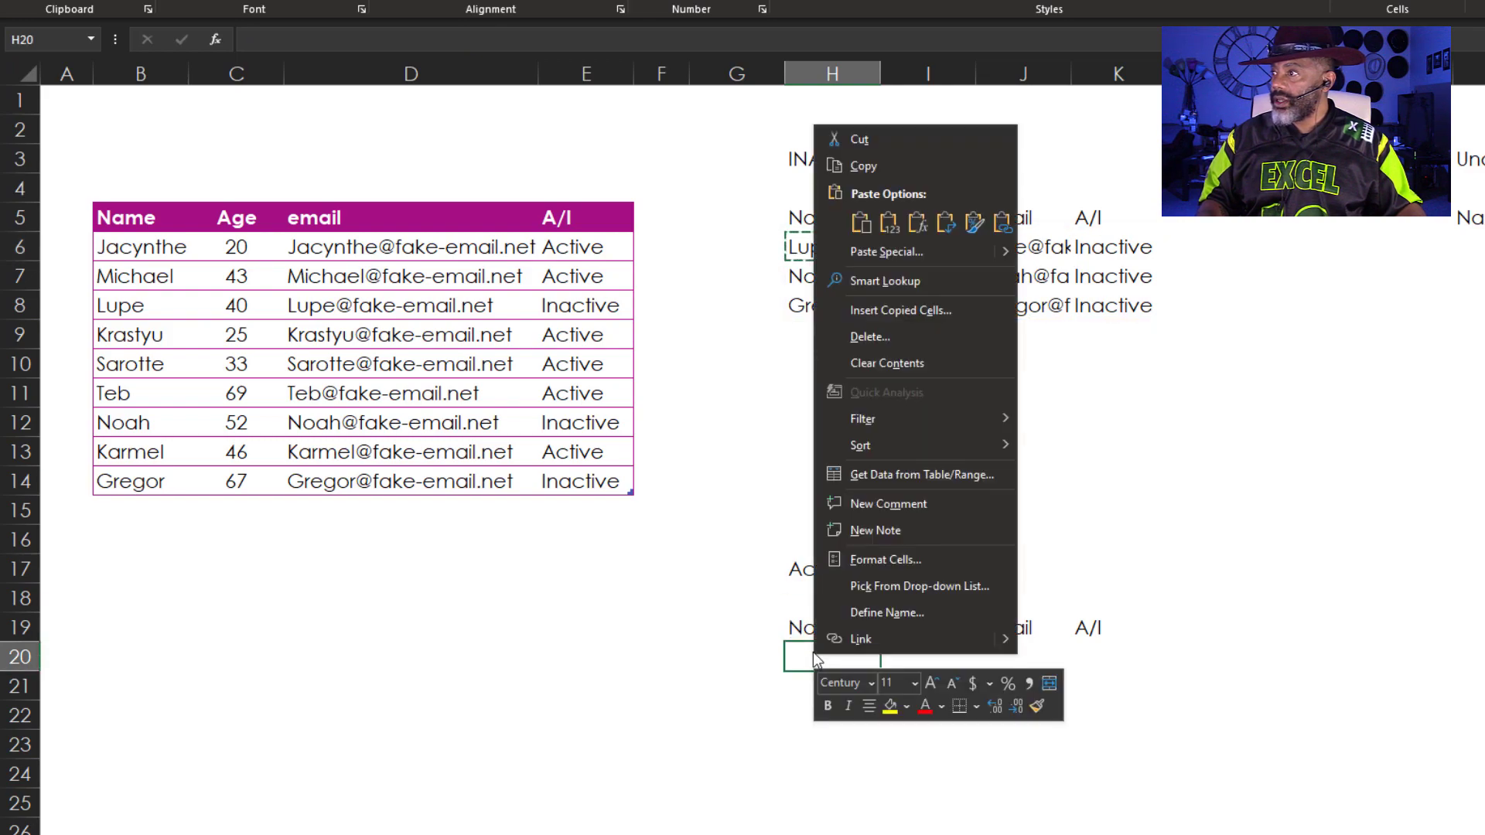
left_click(917, 224)
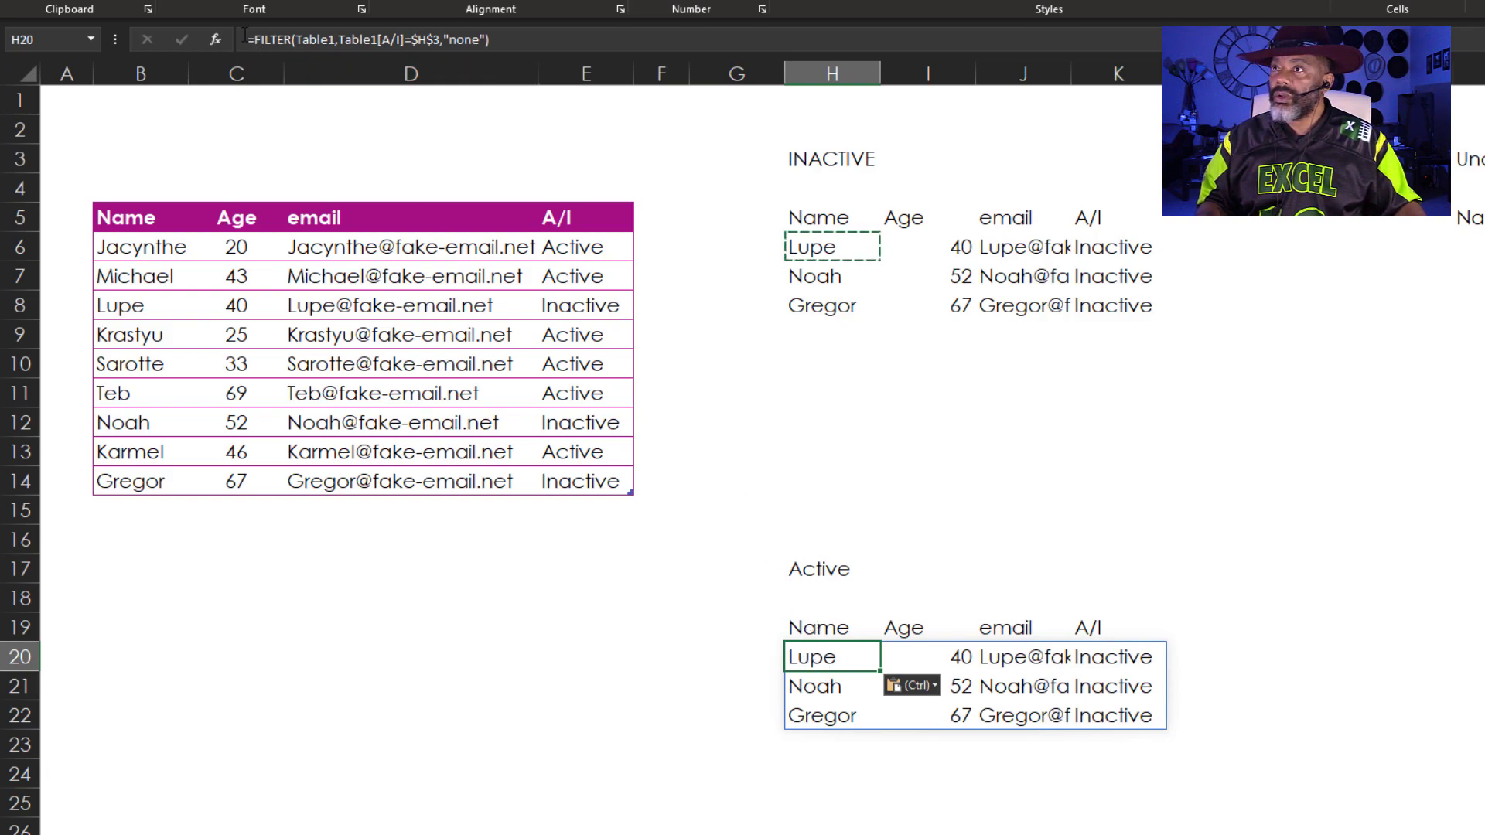
left_click(299, 39)
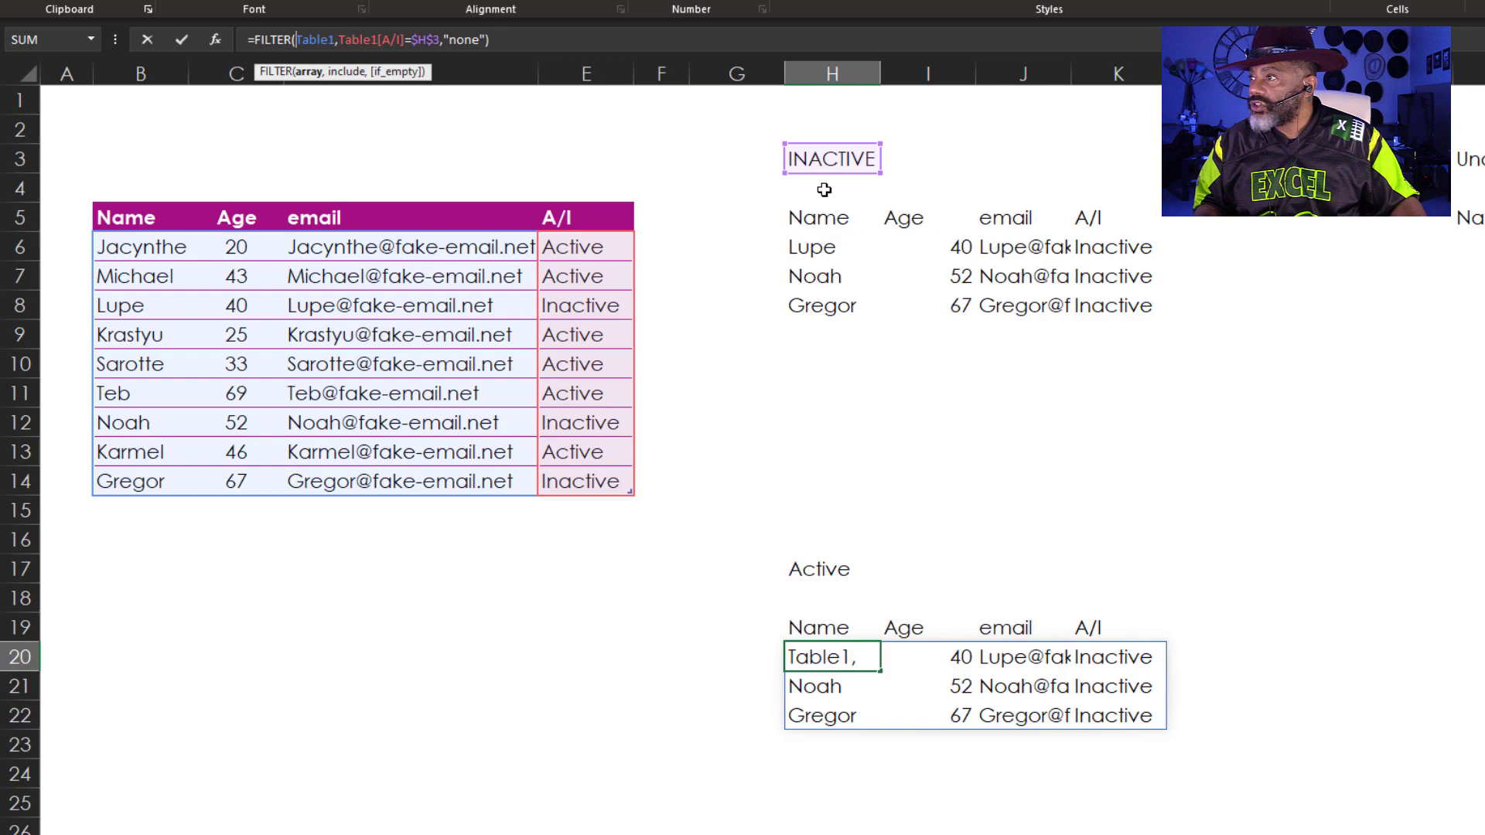
left_click_drag(828, 176, 866, 573)
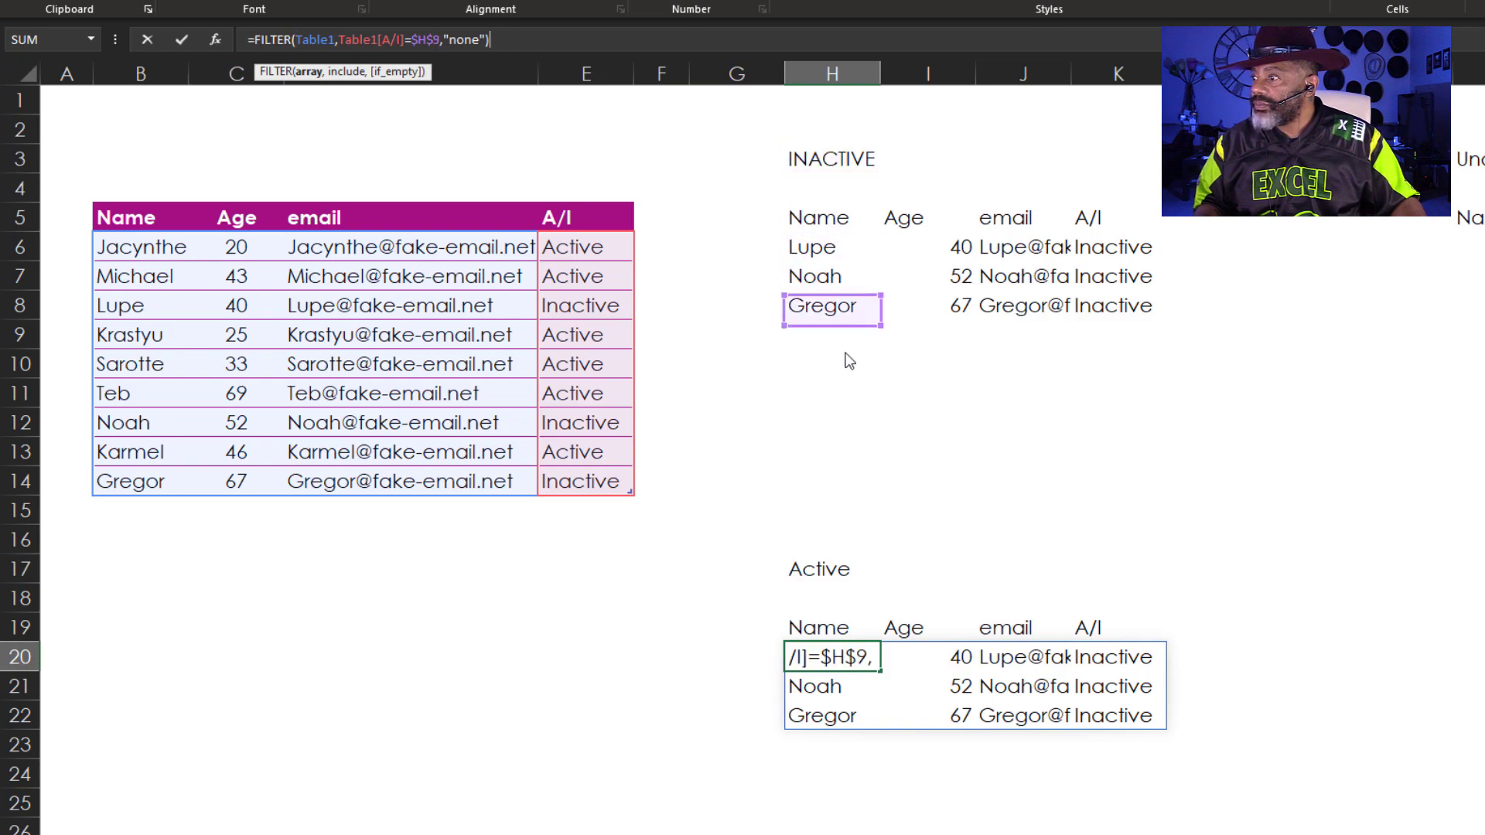
type("17")
key("Return")
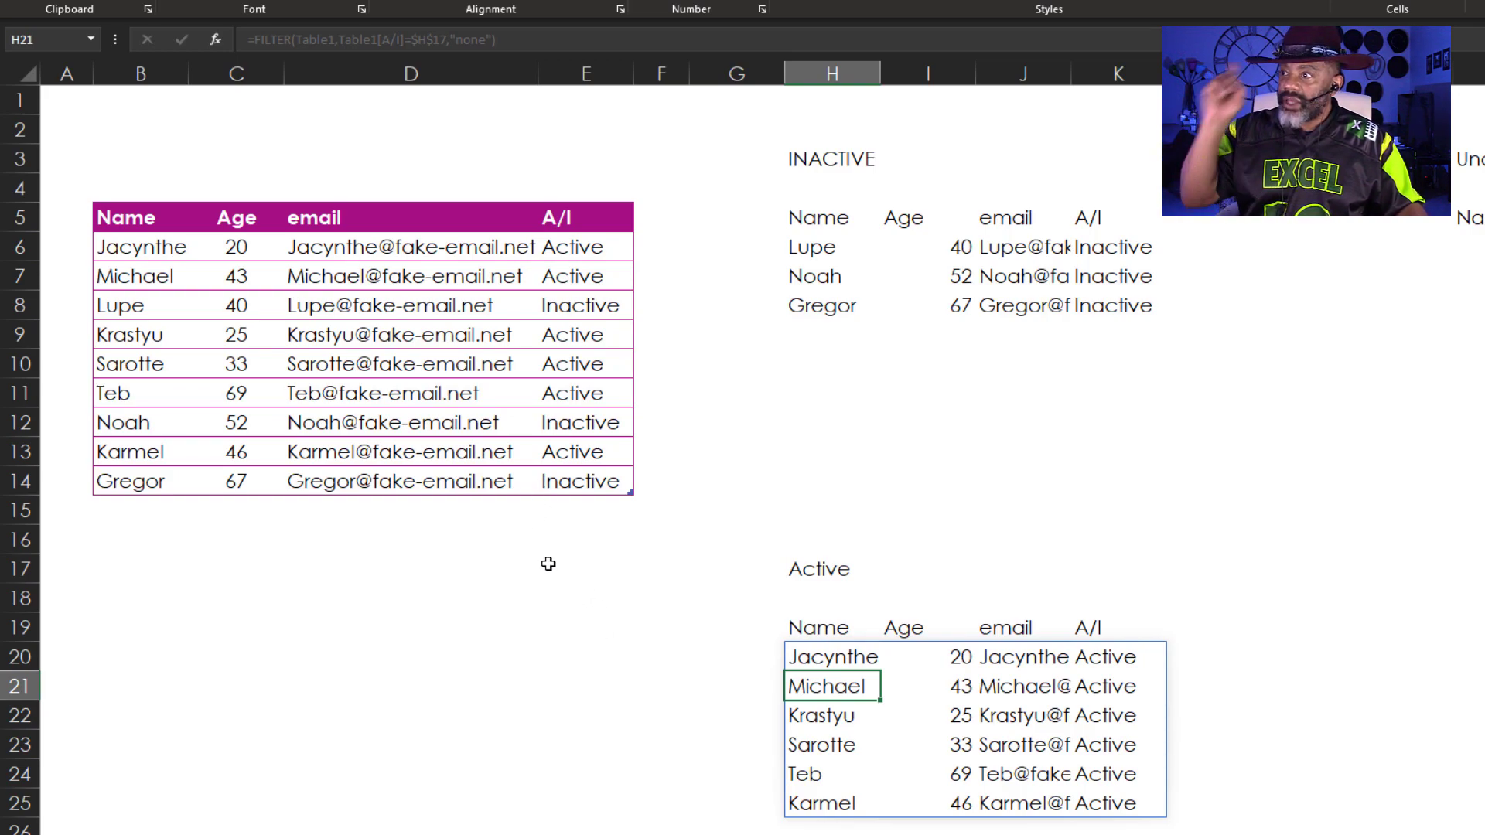
left_click(569, 332)
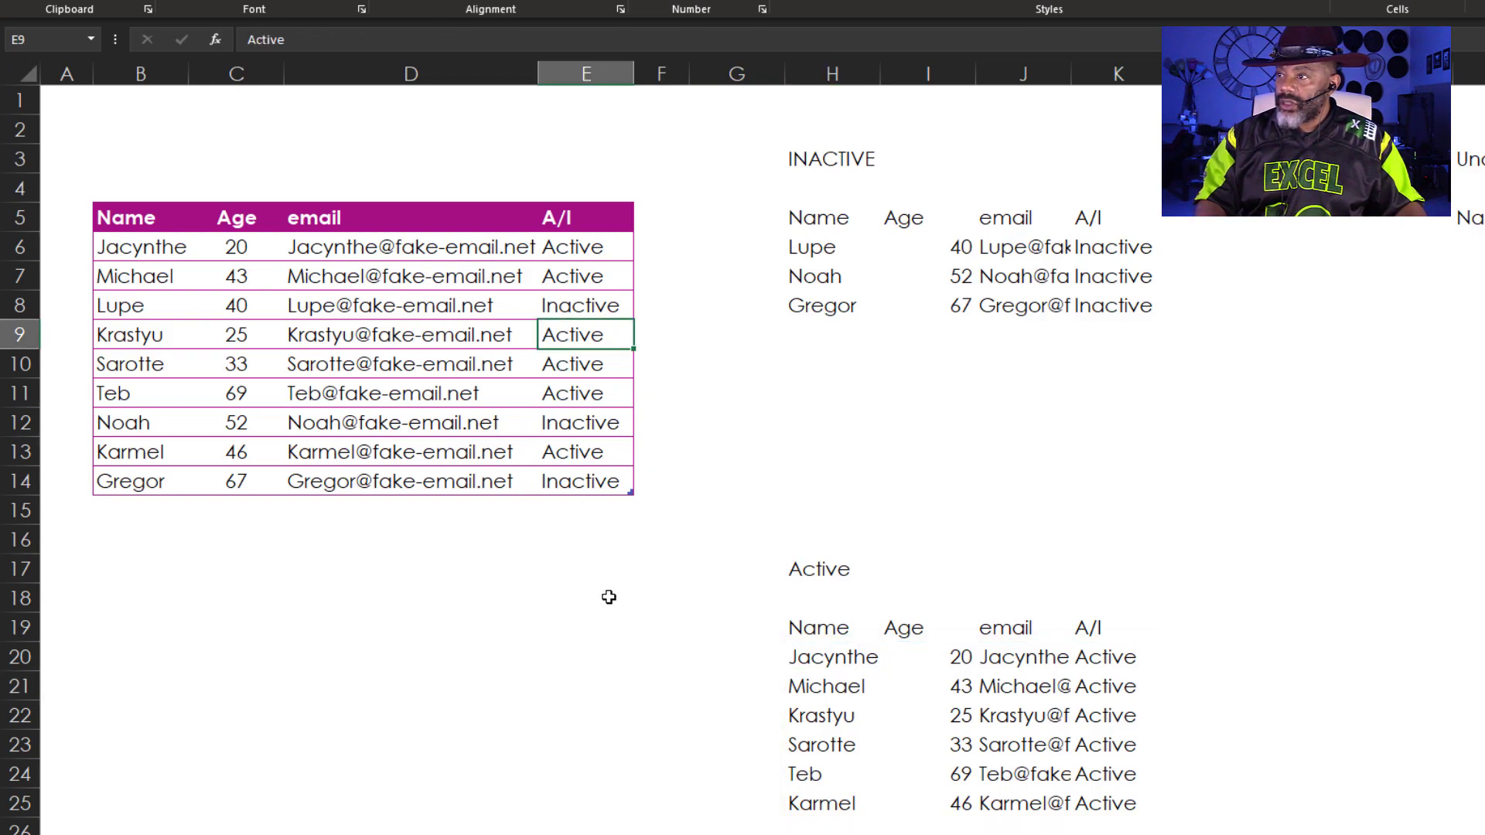
Clear Krastyu's status in E9 and set Karmel's status in E13 to Possible
key("Delete")
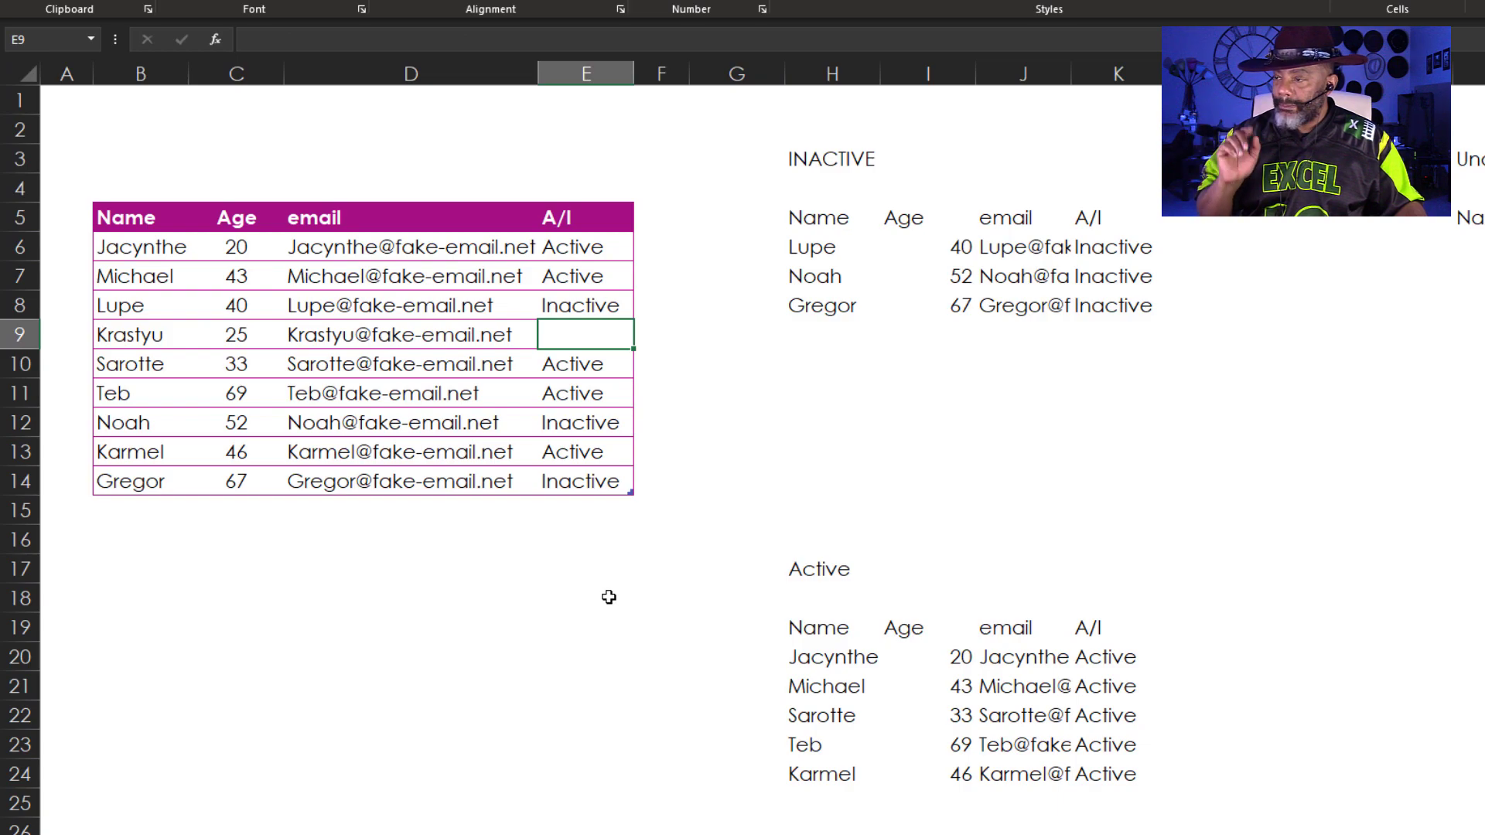
key("Down")
key("Down")
key("Down")
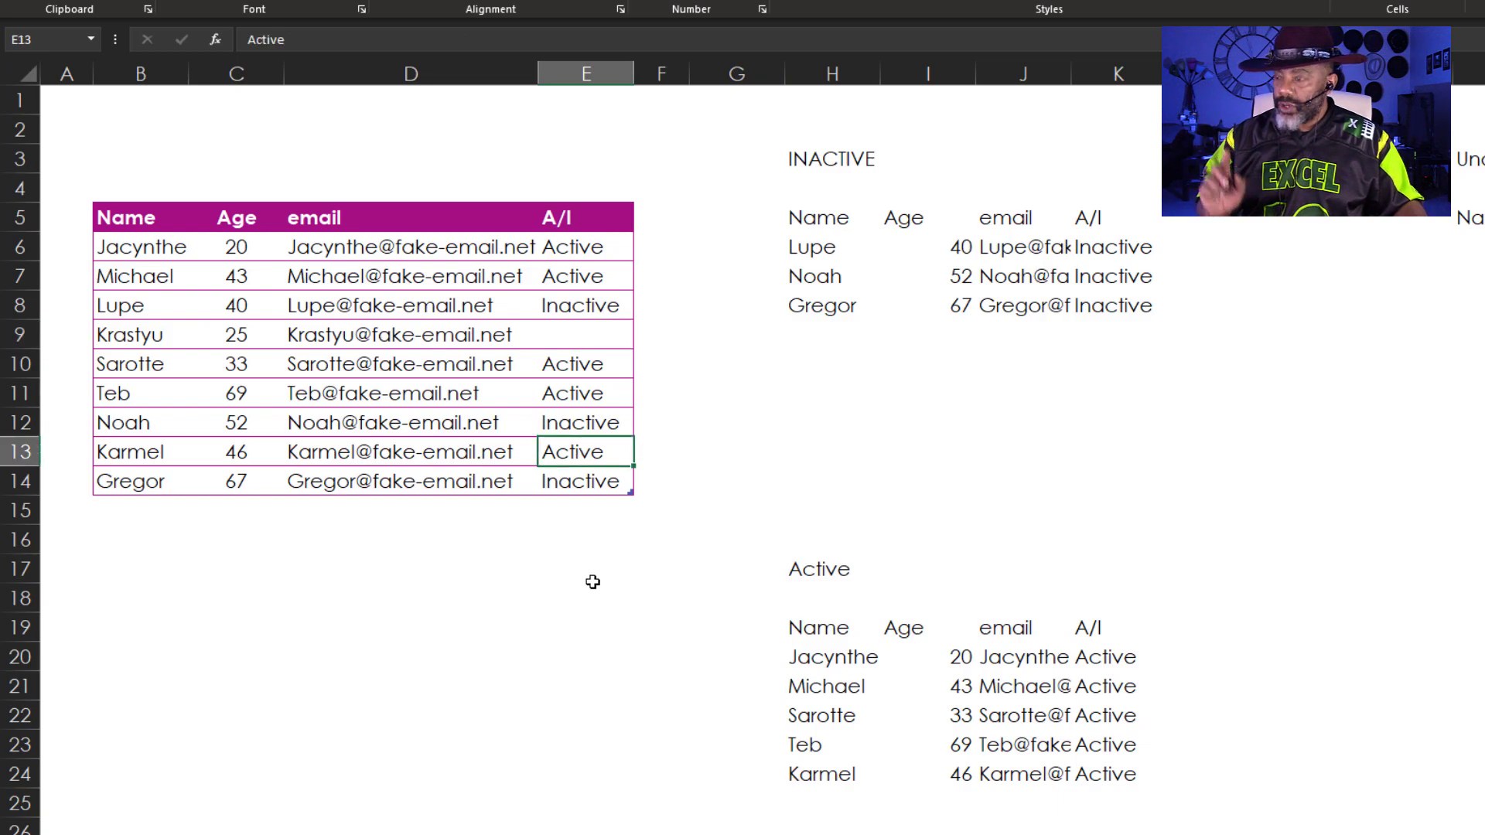
type("P")
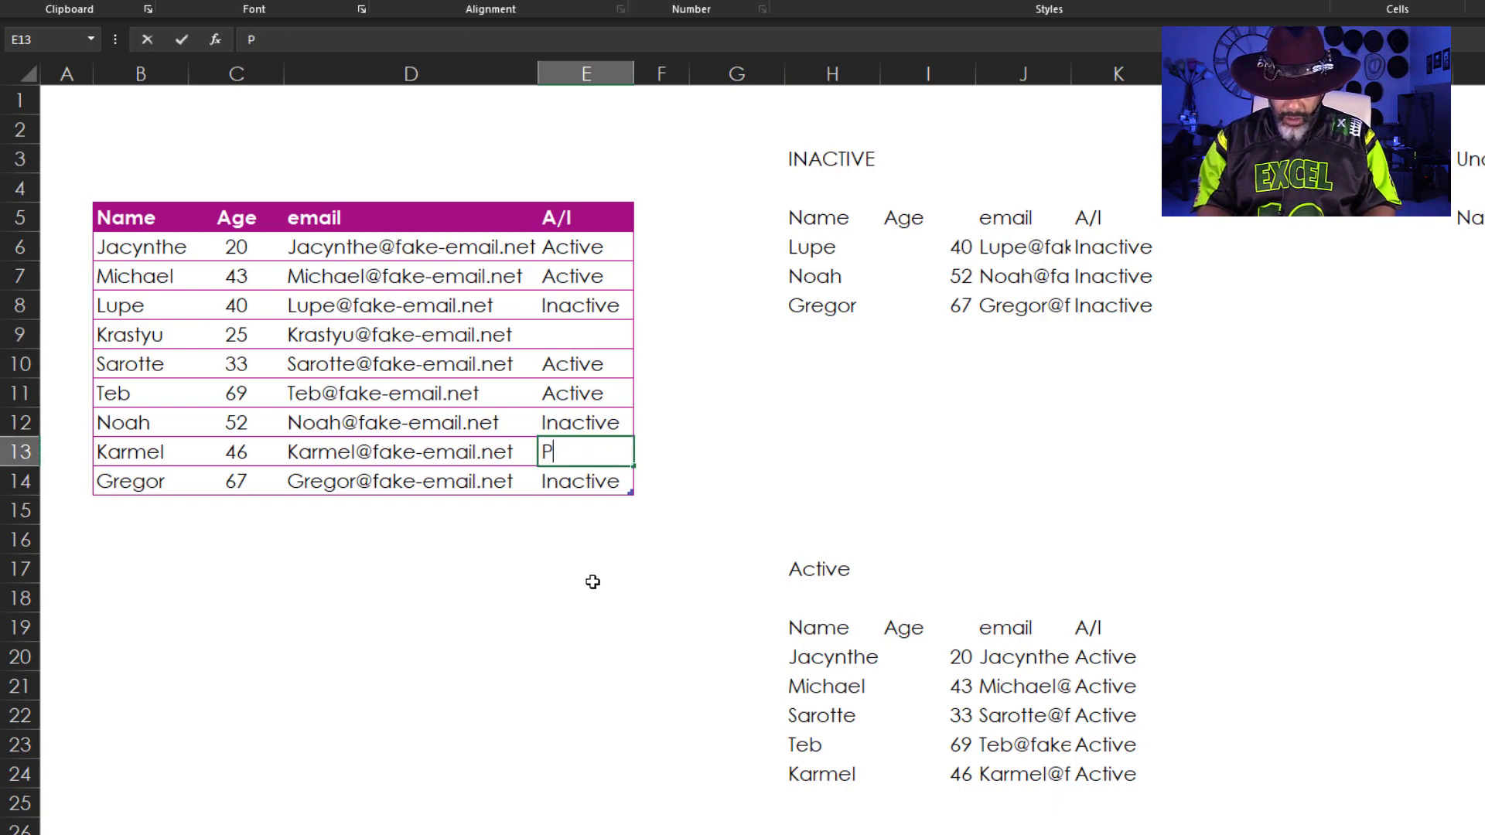
type("ossible")
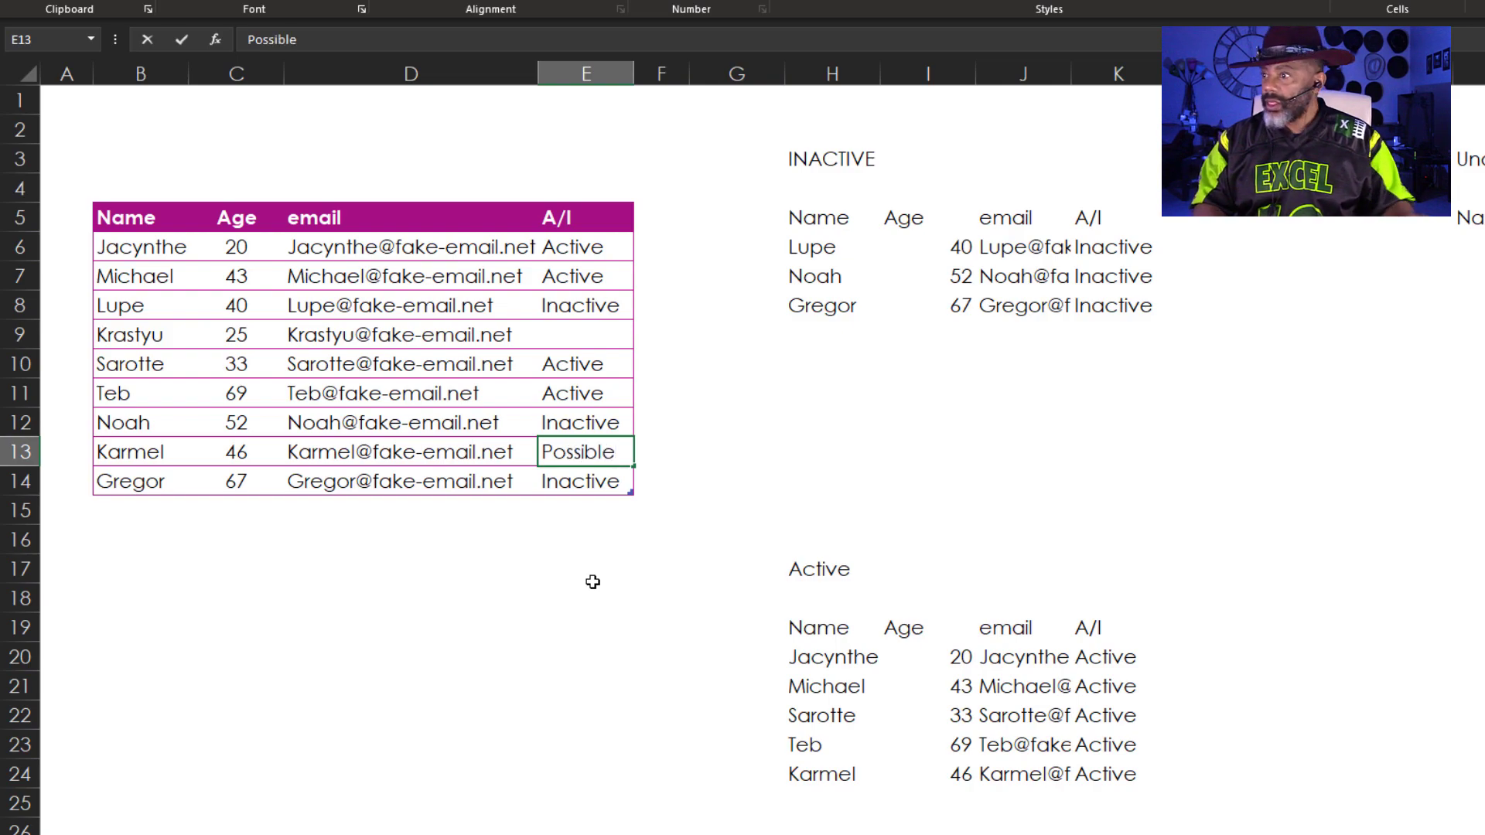
key("Return")
Hide columns G:L holding the Inactive and Active lists
left_click_drag(737, 73, 1206, 74)
right_click(1191, 73)
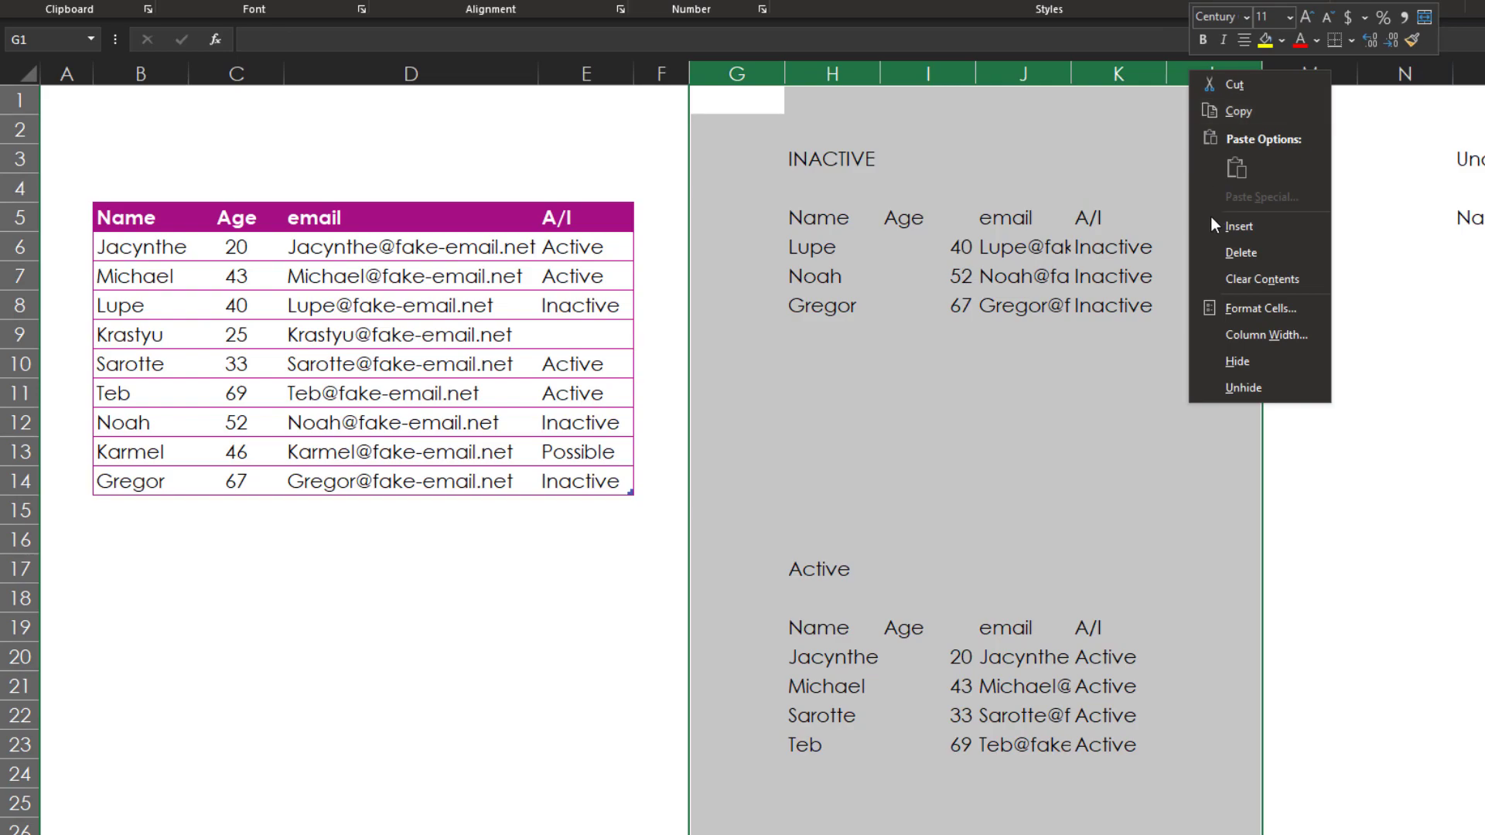
left_click(1229, 360)
left_click(912, 244)
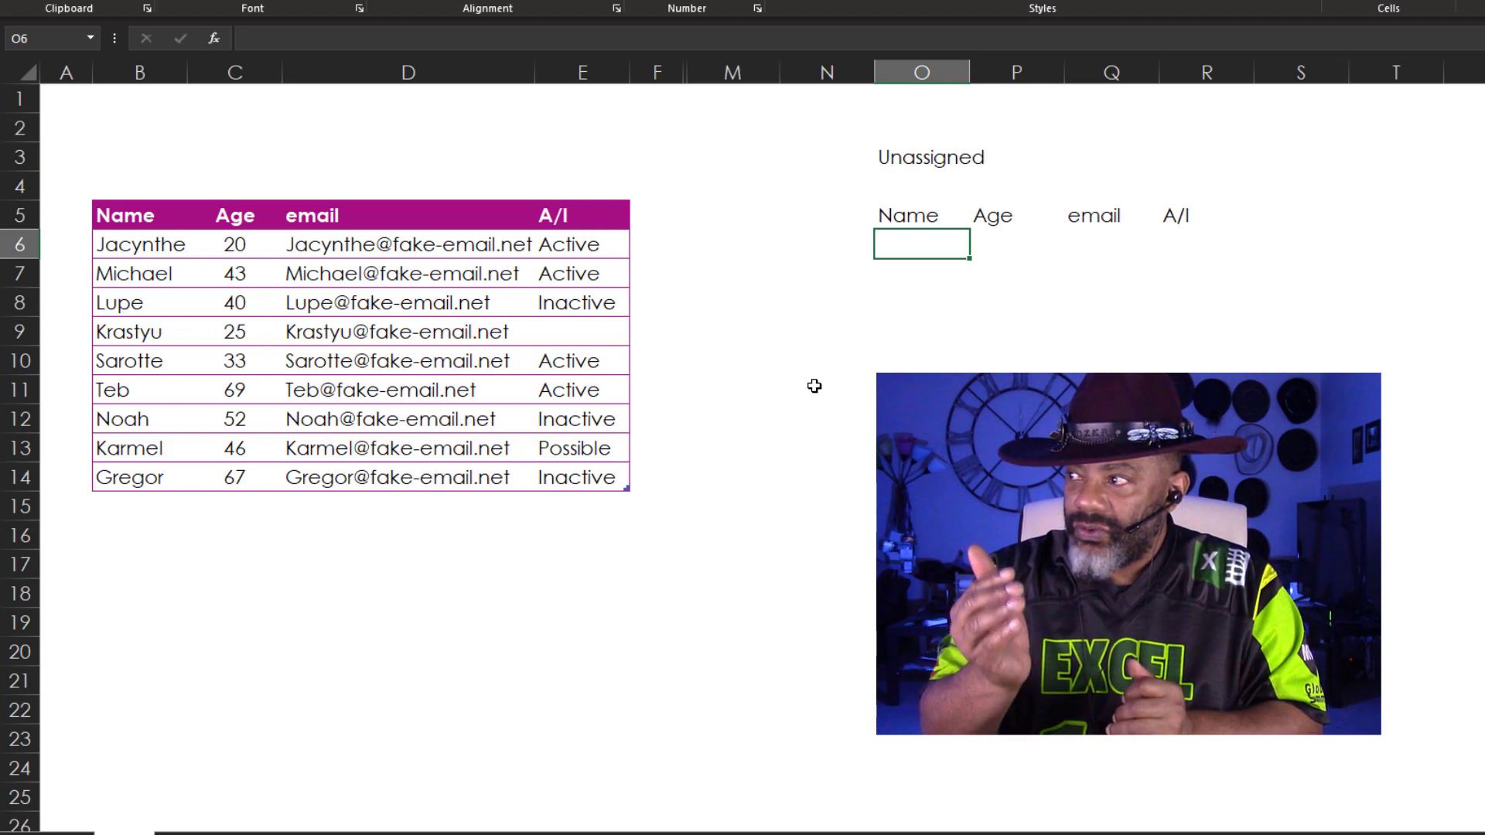
Write =FILTER(Table1,(Table1[A/I]<>"INACTIVE")+(Table1[A/I]<>"ACTIVE"),"NONE") in O6
type("=")
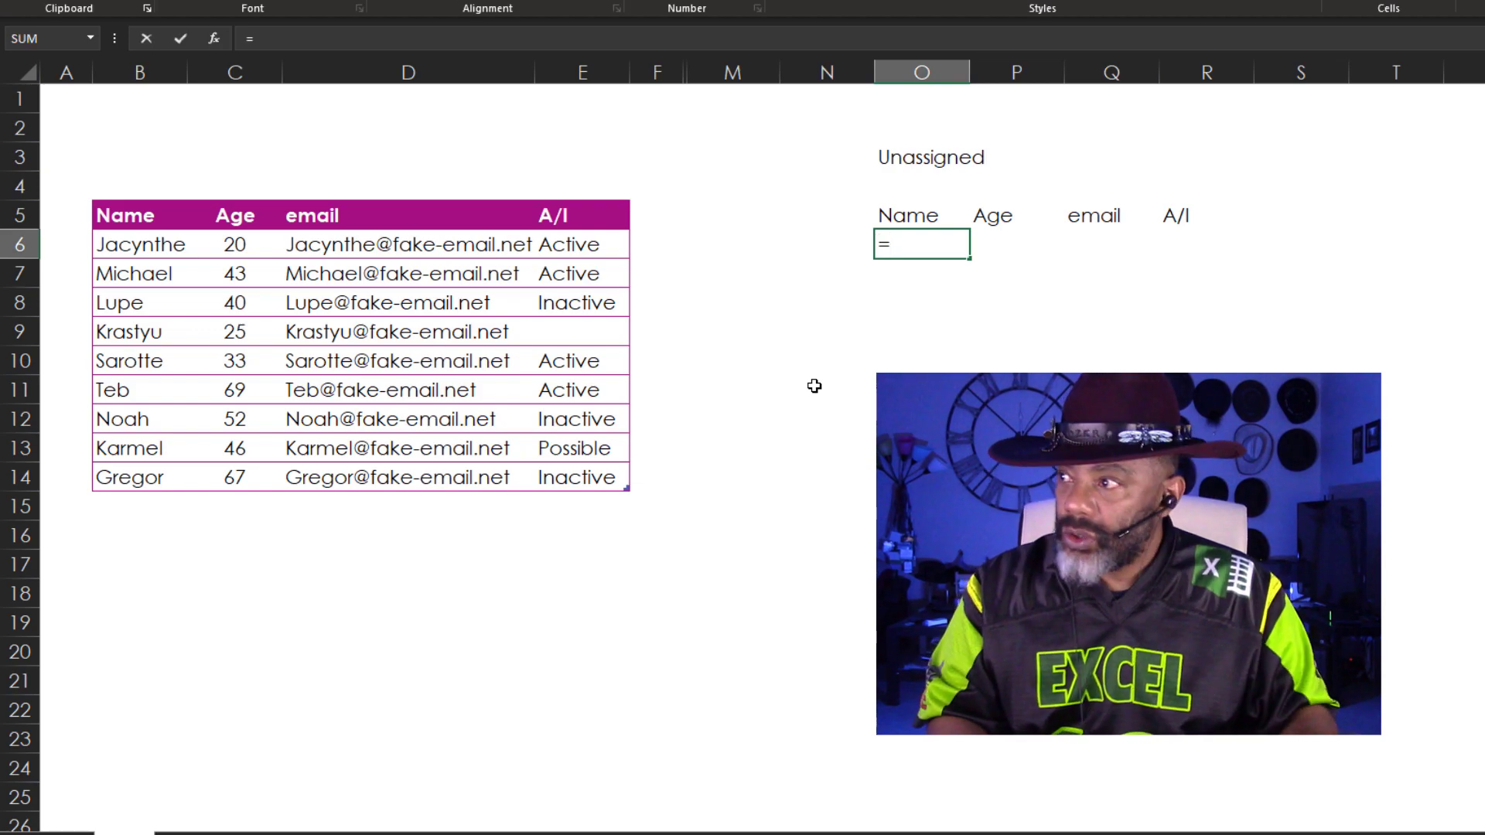
type("filter")
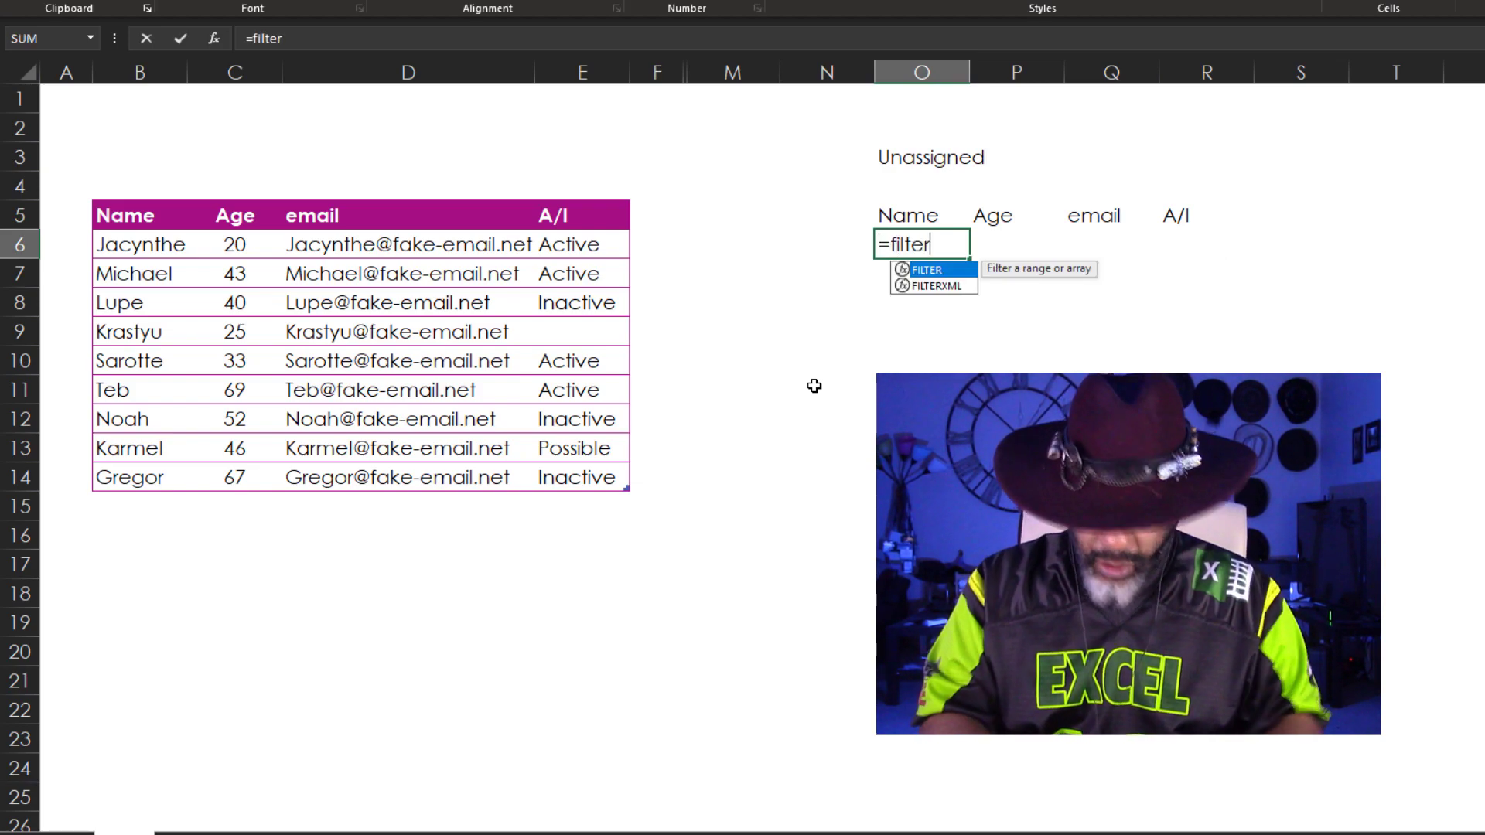
type("(")
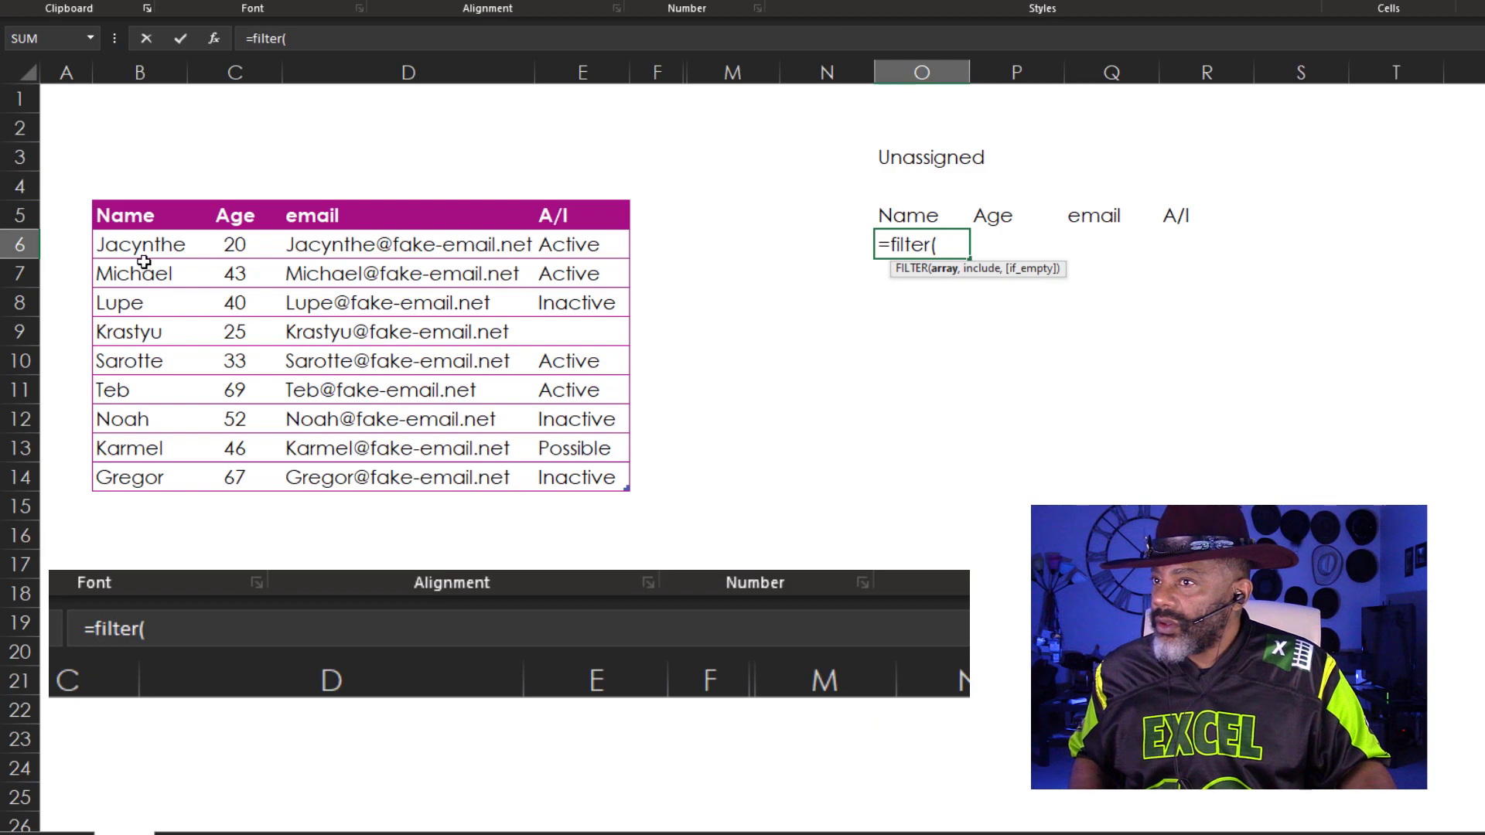
left_click_drag(147, 245, 576, 475)
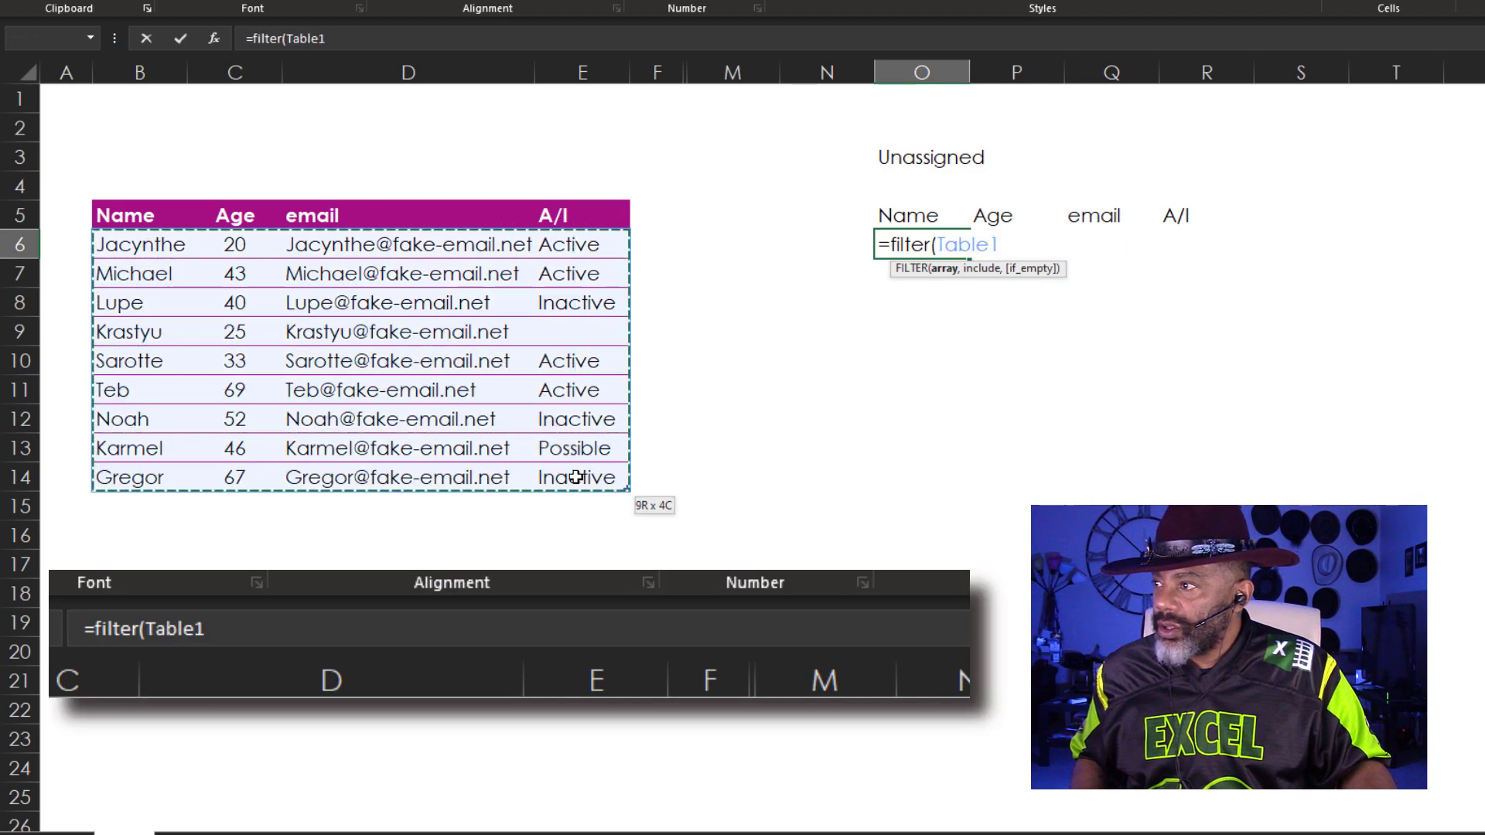
type(",")
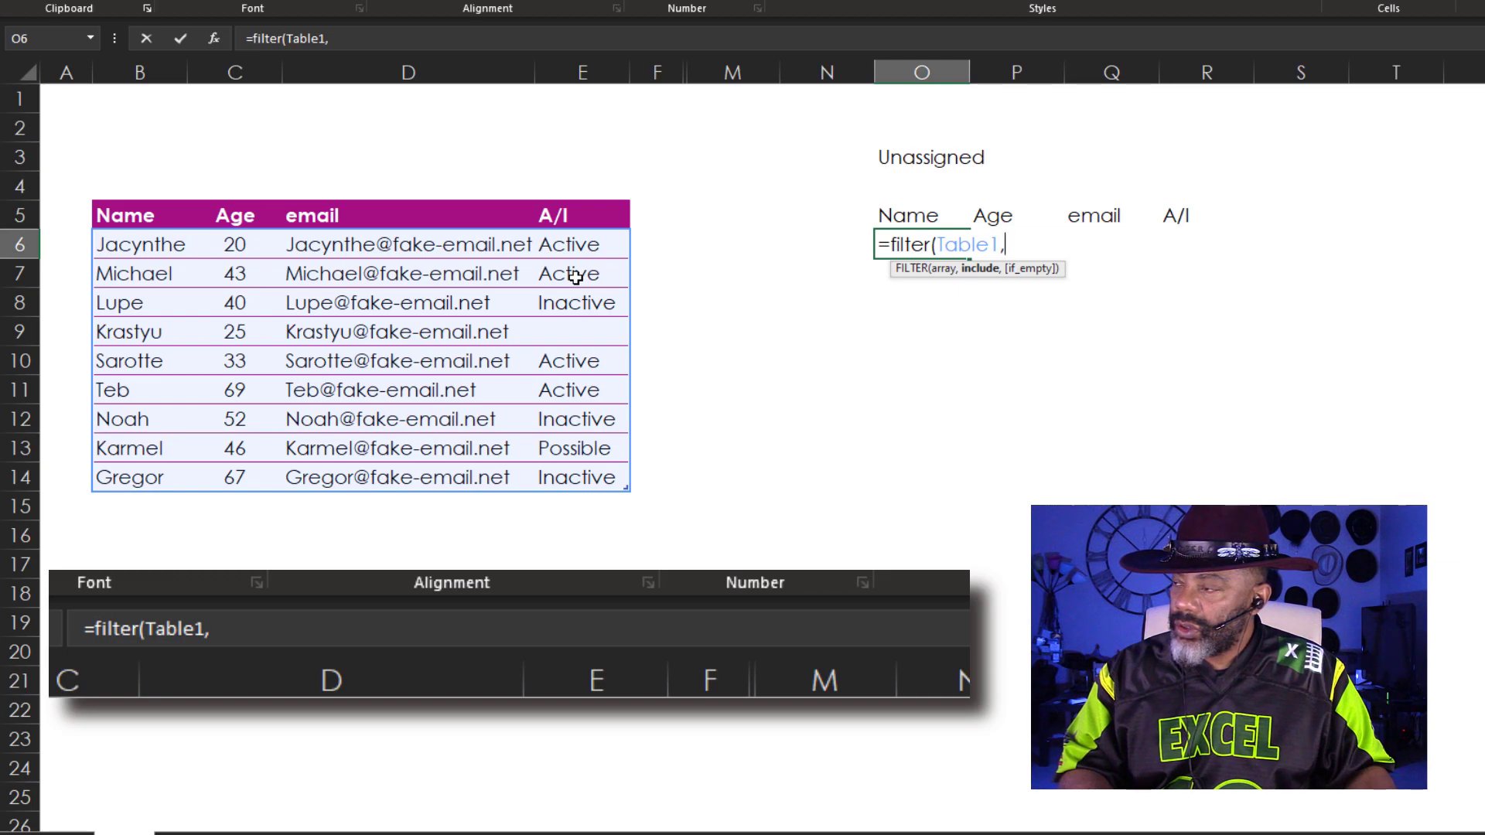
left_click_drag(577, 245, 596, 481)
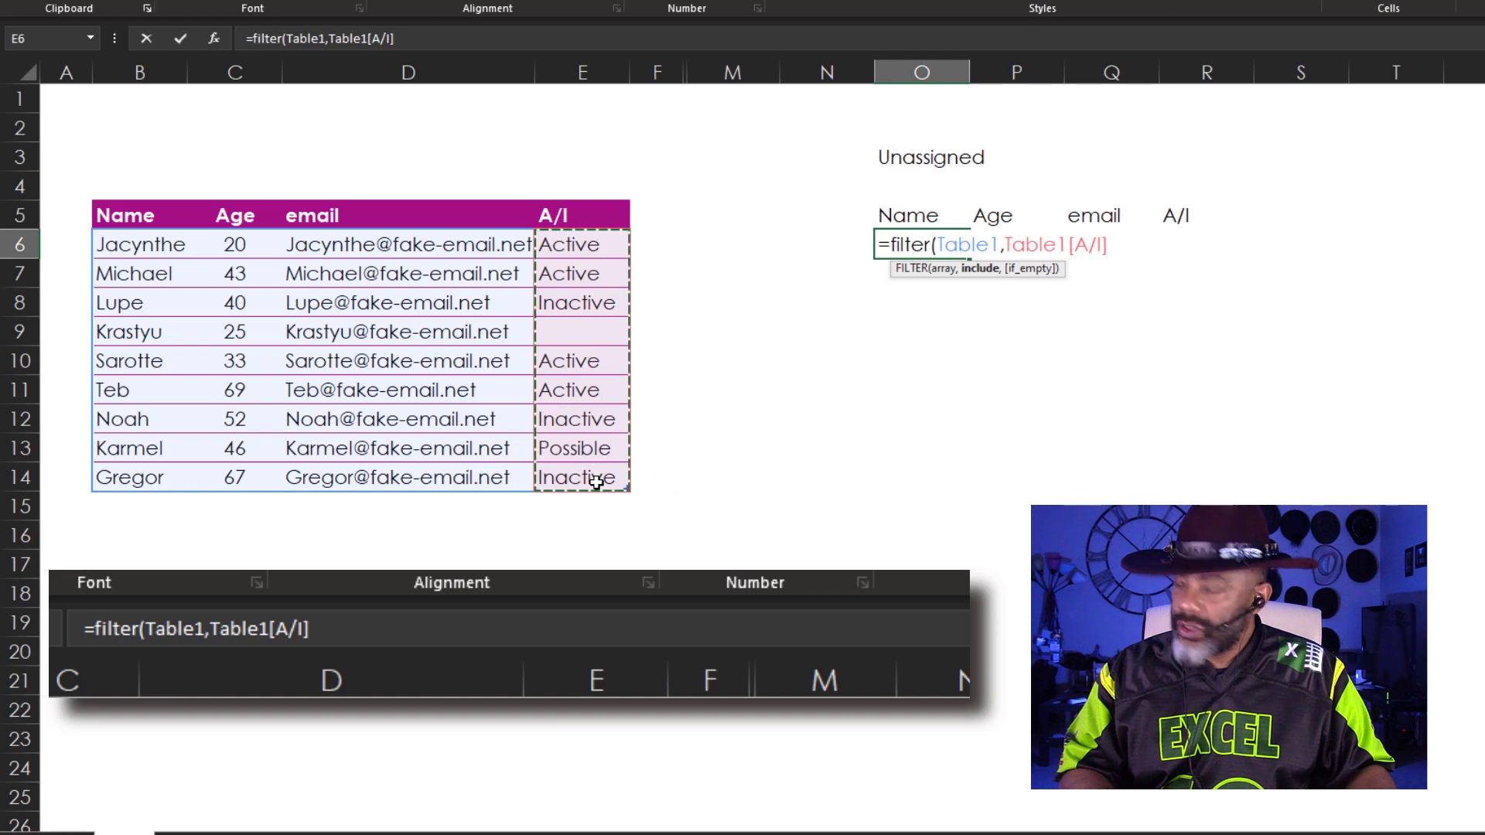
type("<>")
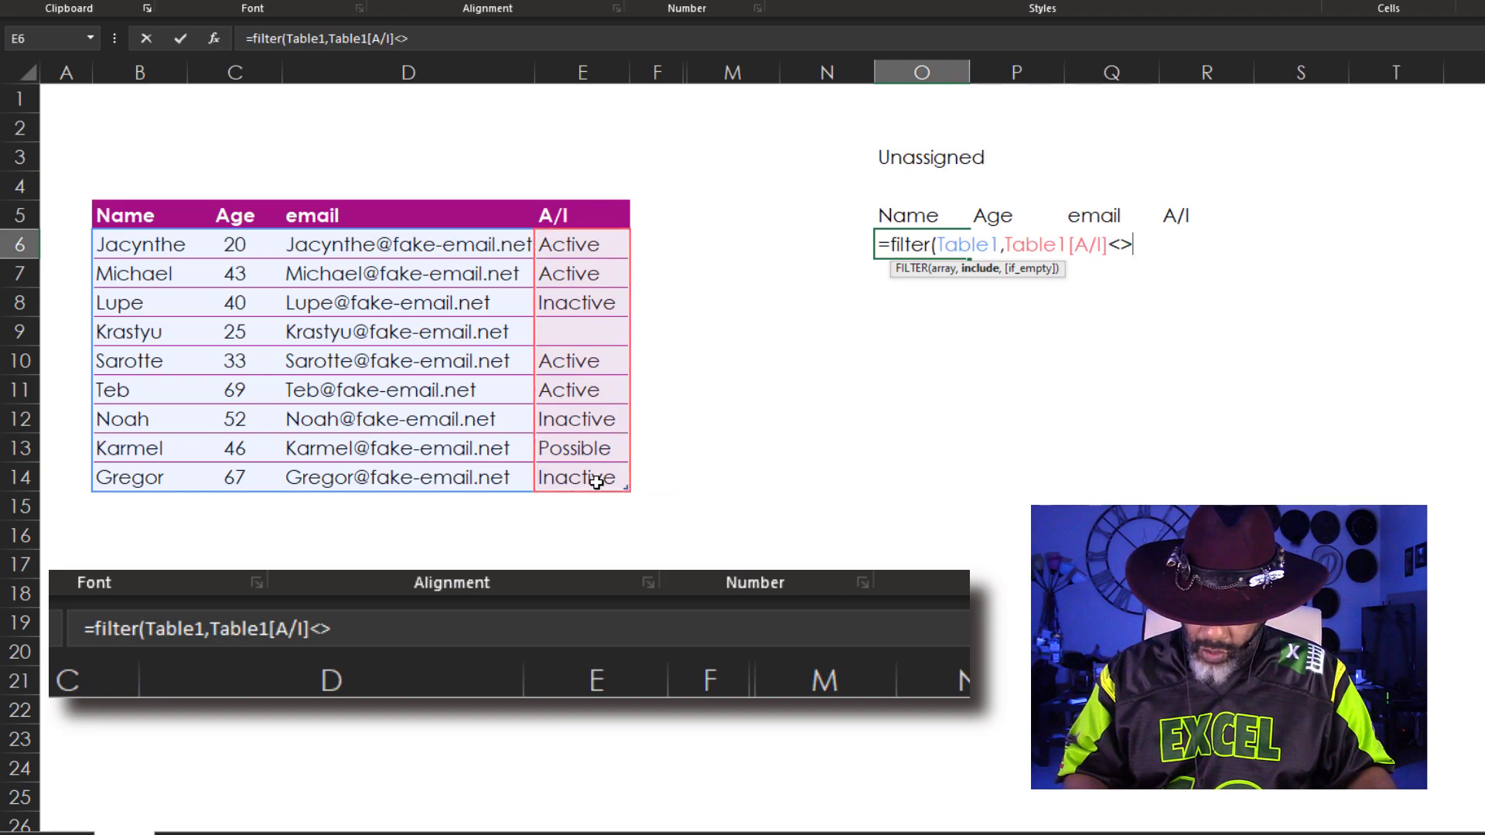
type("\"INACTIV")
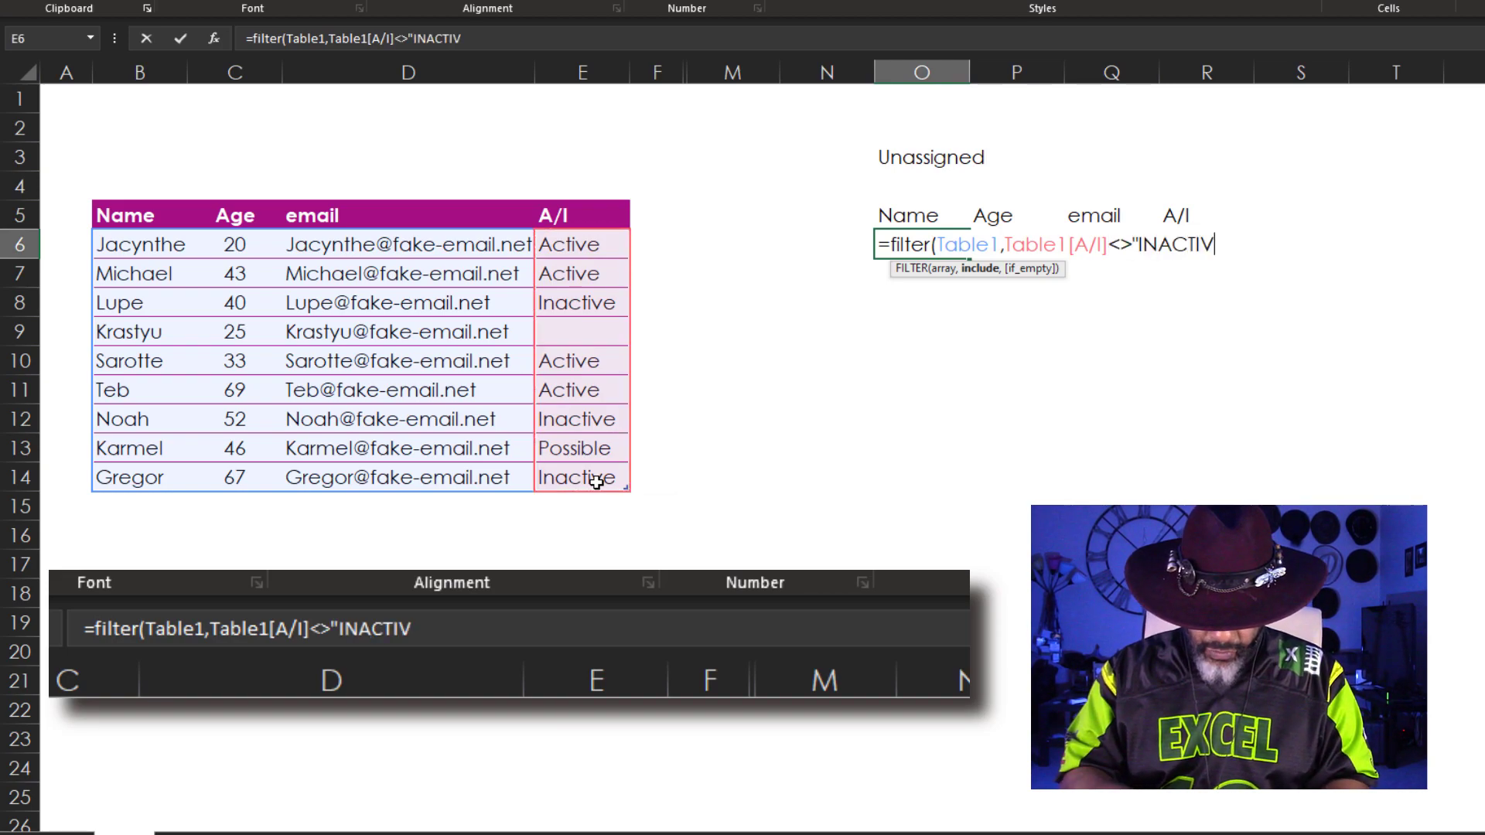
type("E\"")
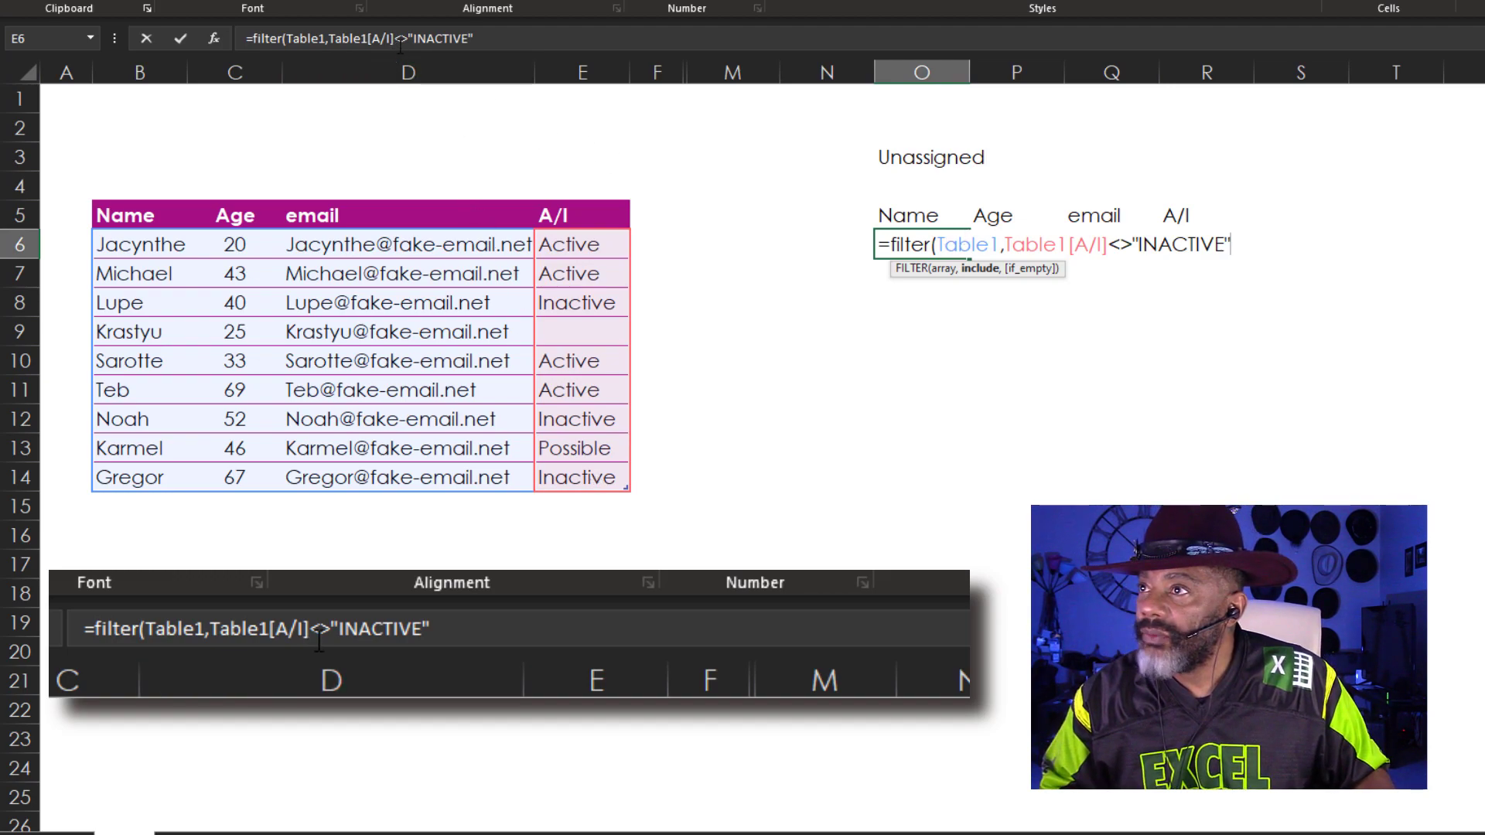
left_click(330, 38)
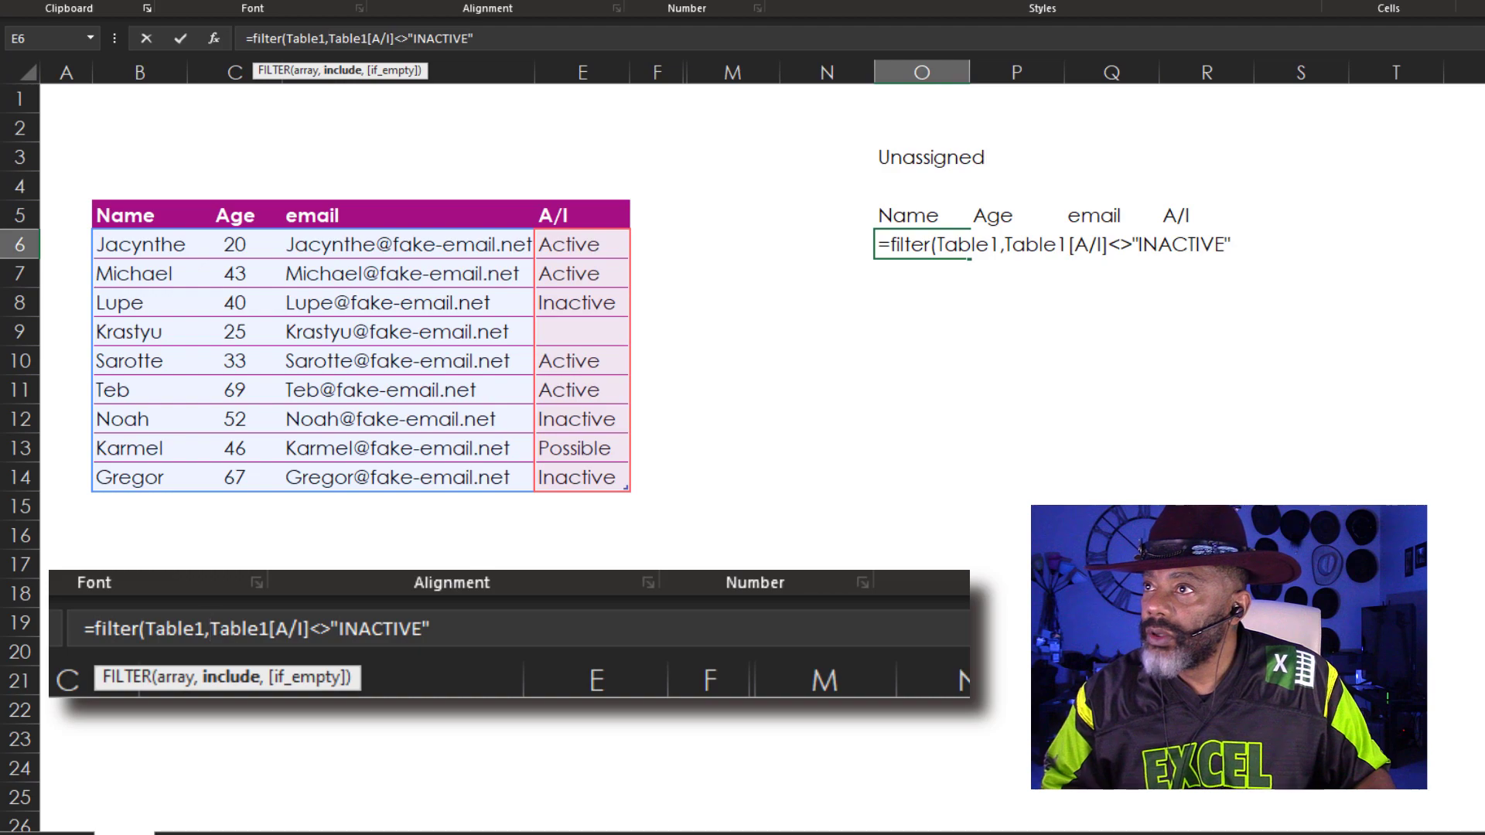
type("(")
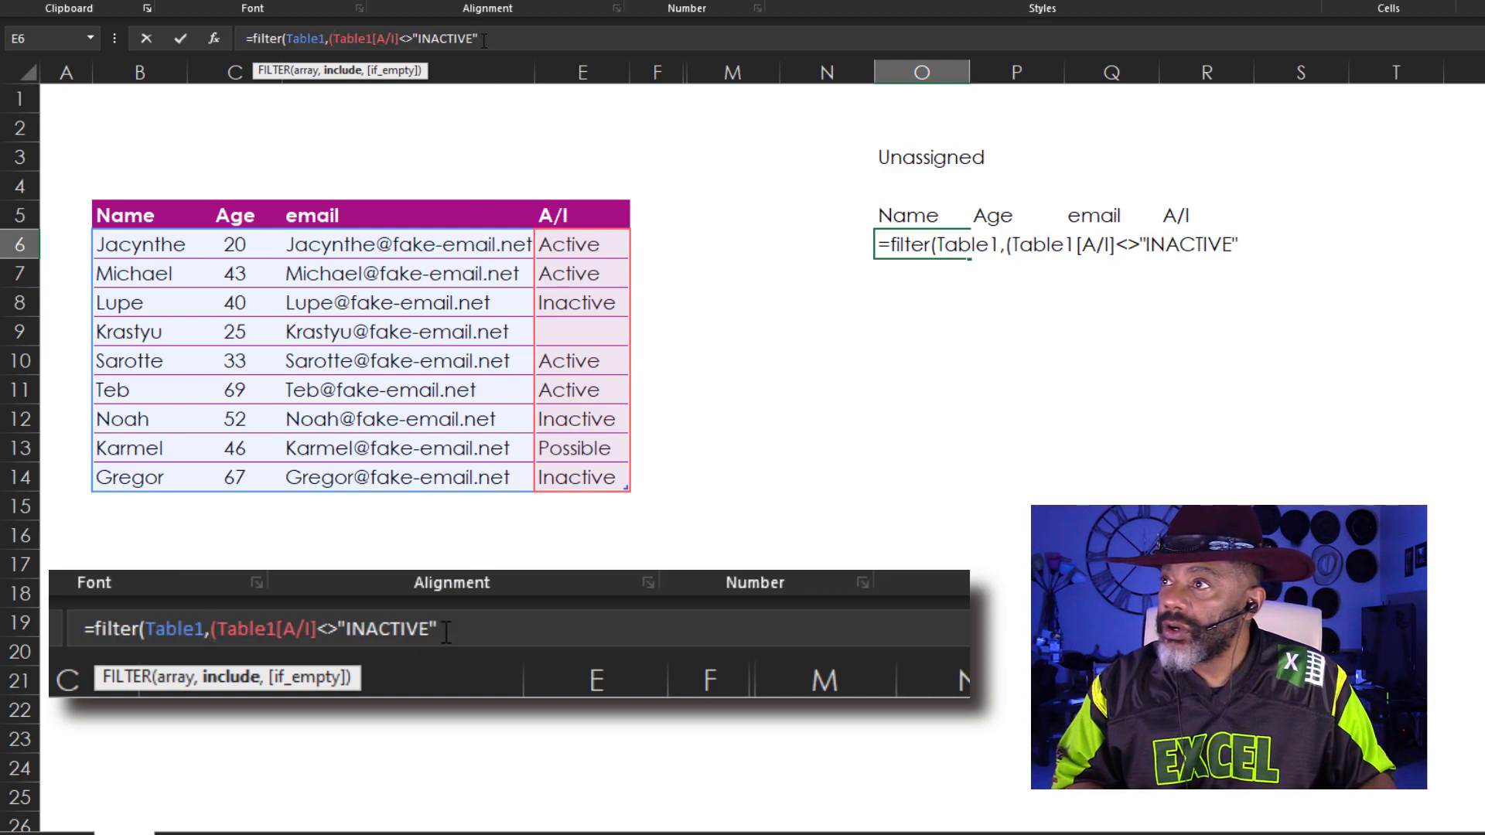
type(")+(")
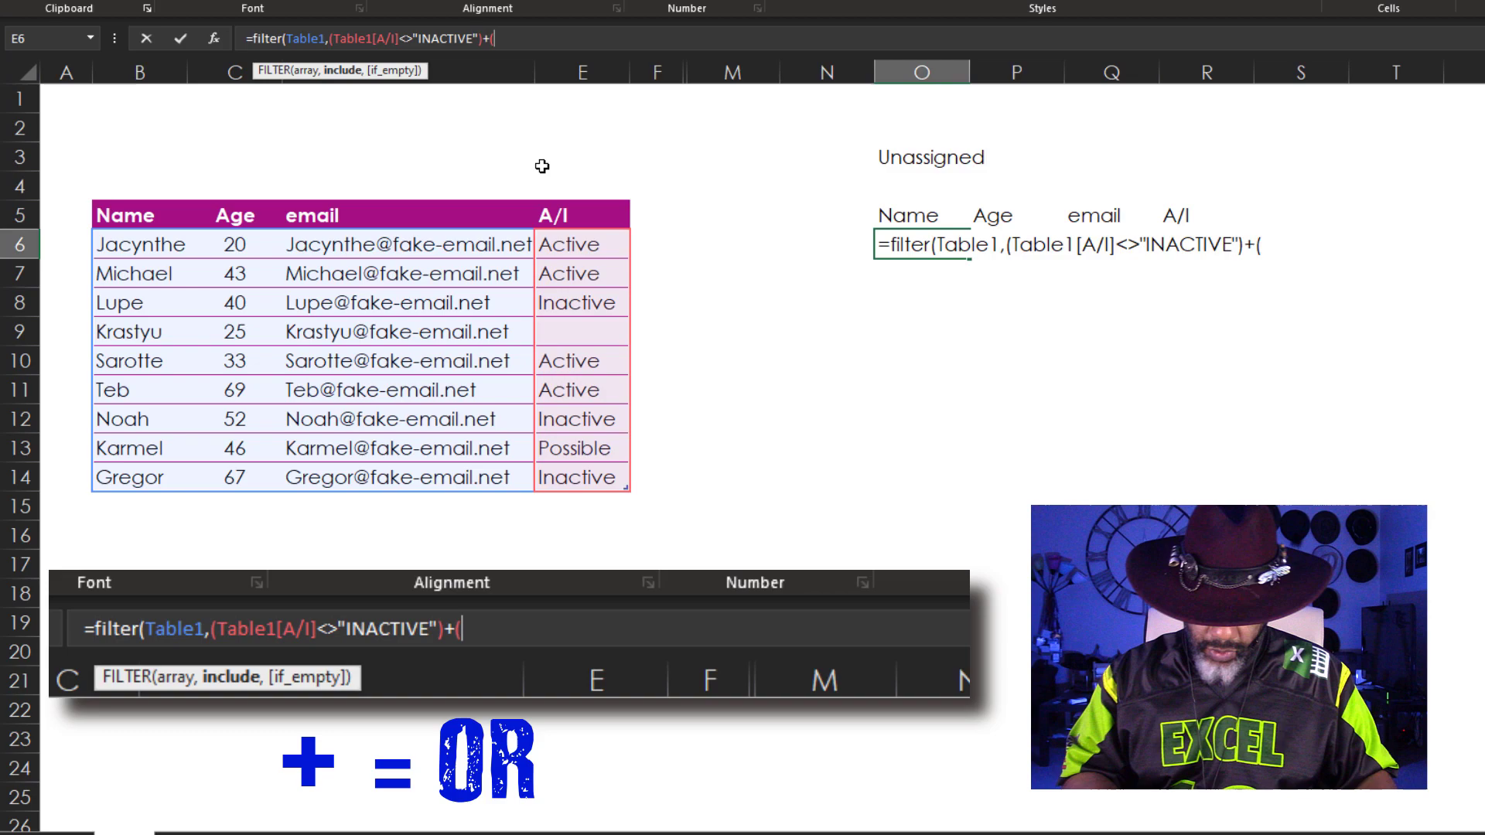
left_click_drag(571, 246, 579, 486)
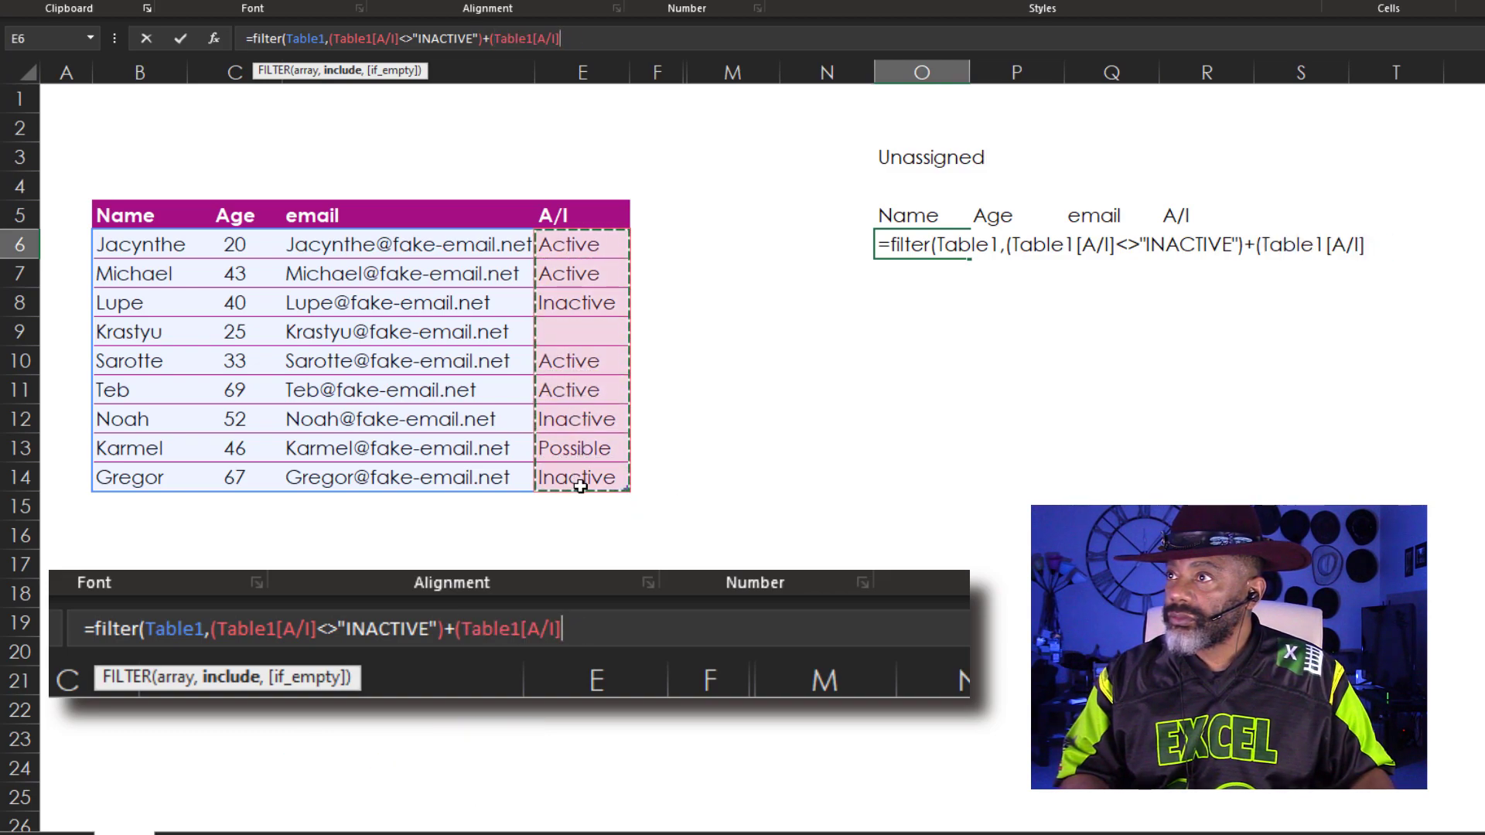
type("<>")
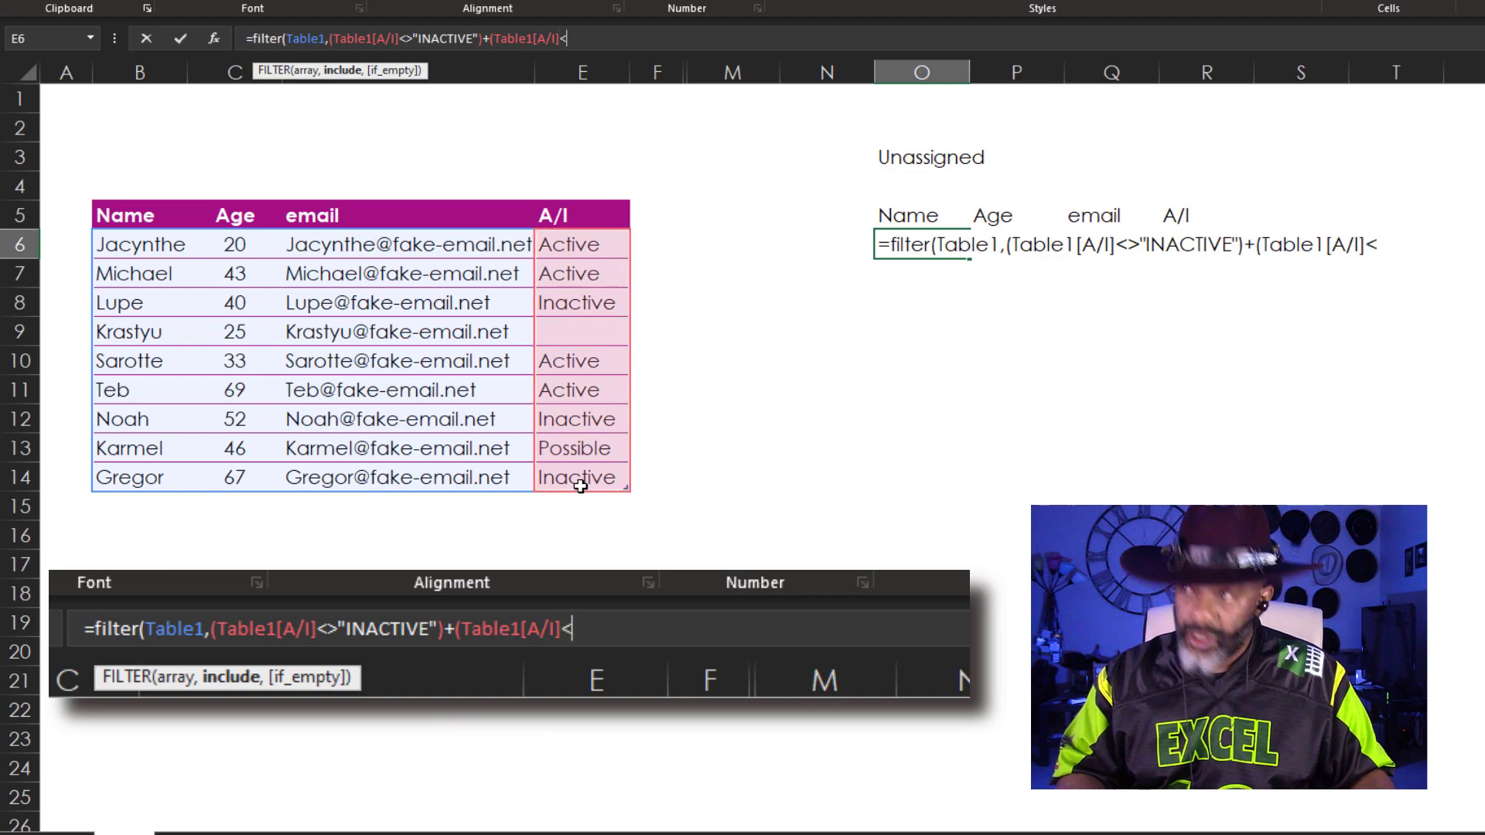
type("\"")
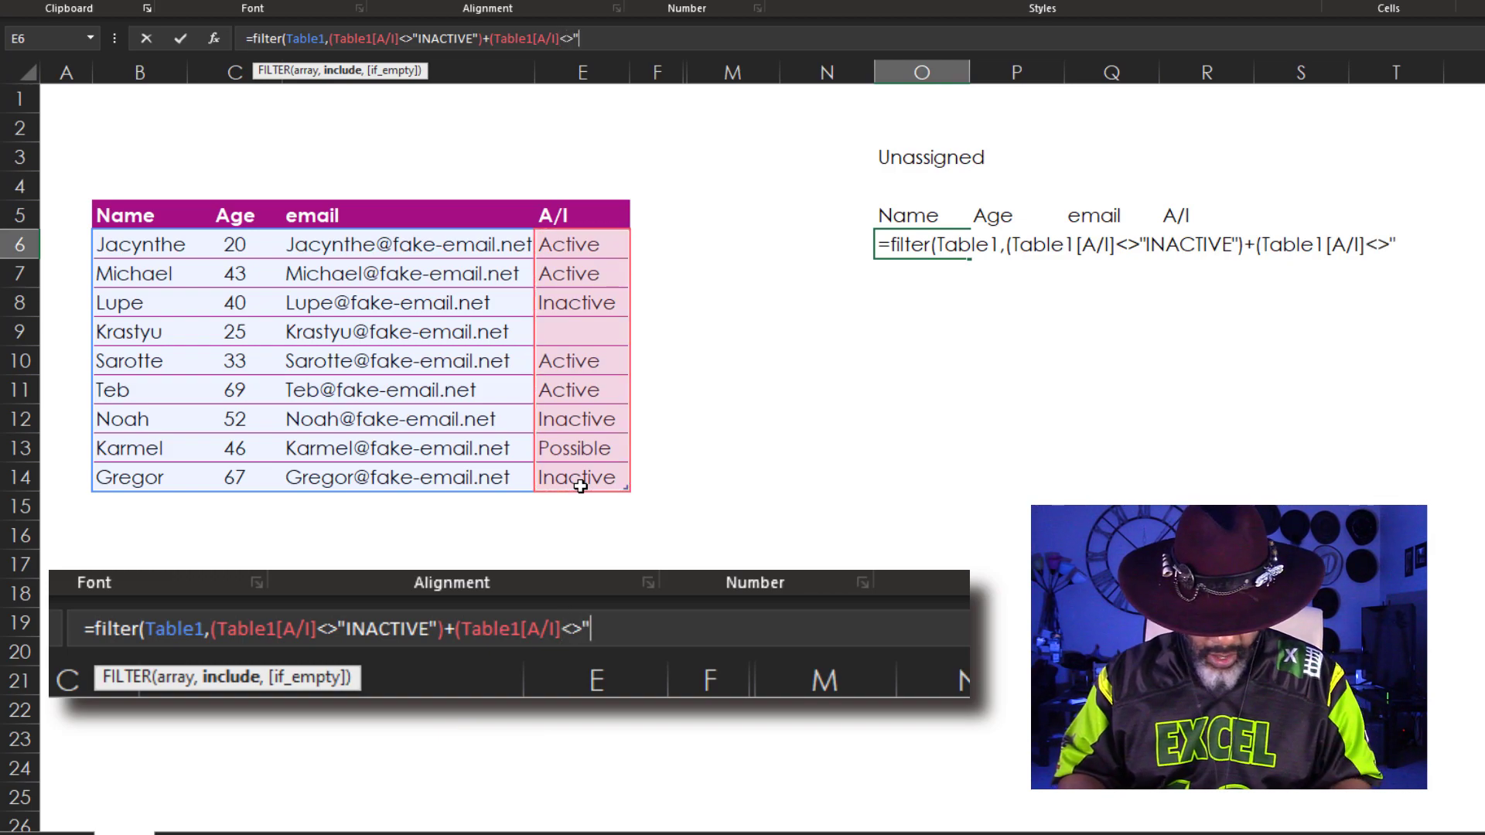
type("ACTIVE")
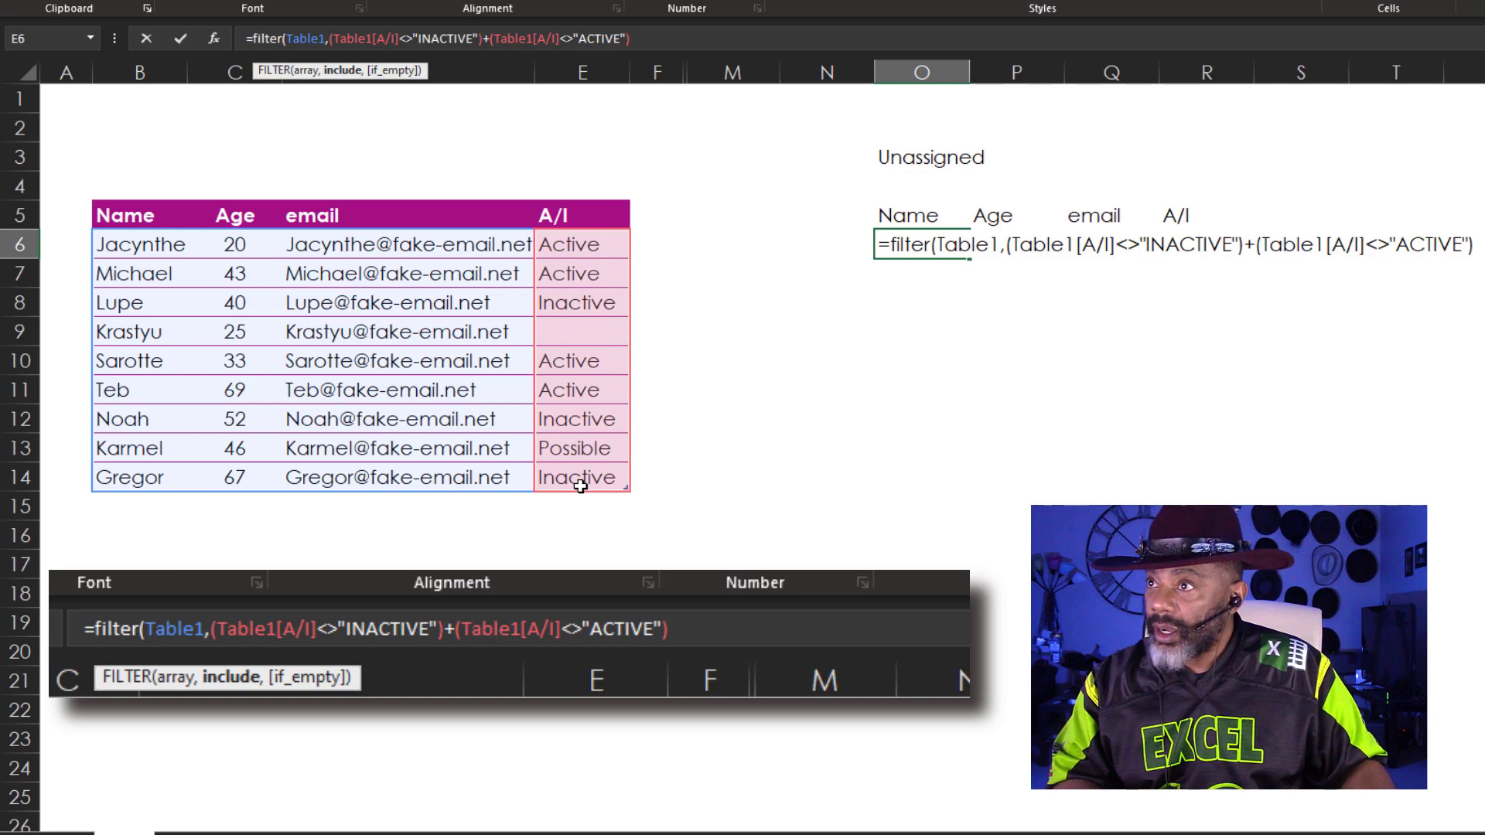
type(",\"NONE\"")
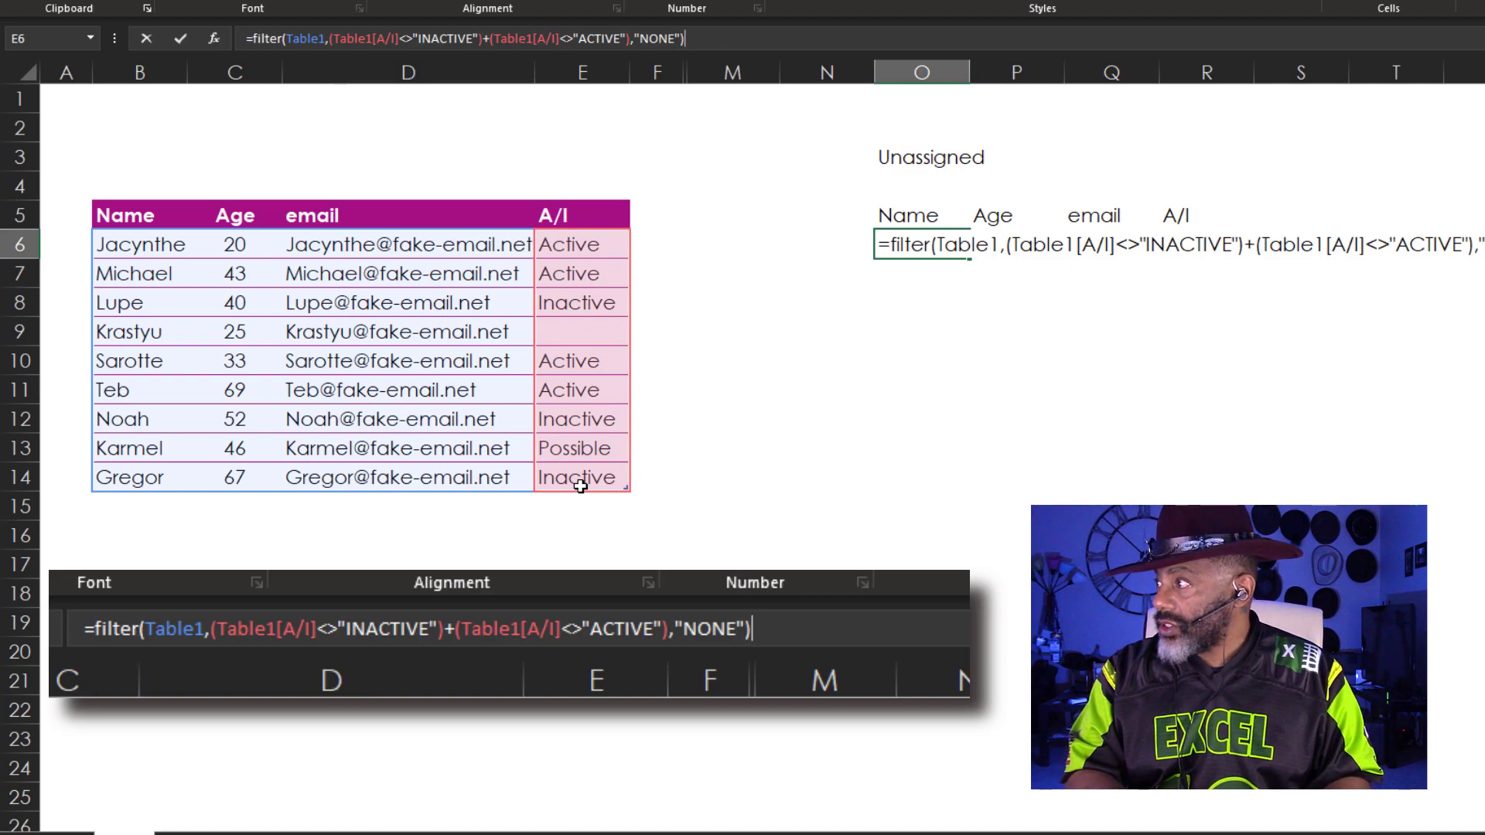
Change the + between the O6 conditions to *, leaving only Krastyu and Karmel
key("Return")
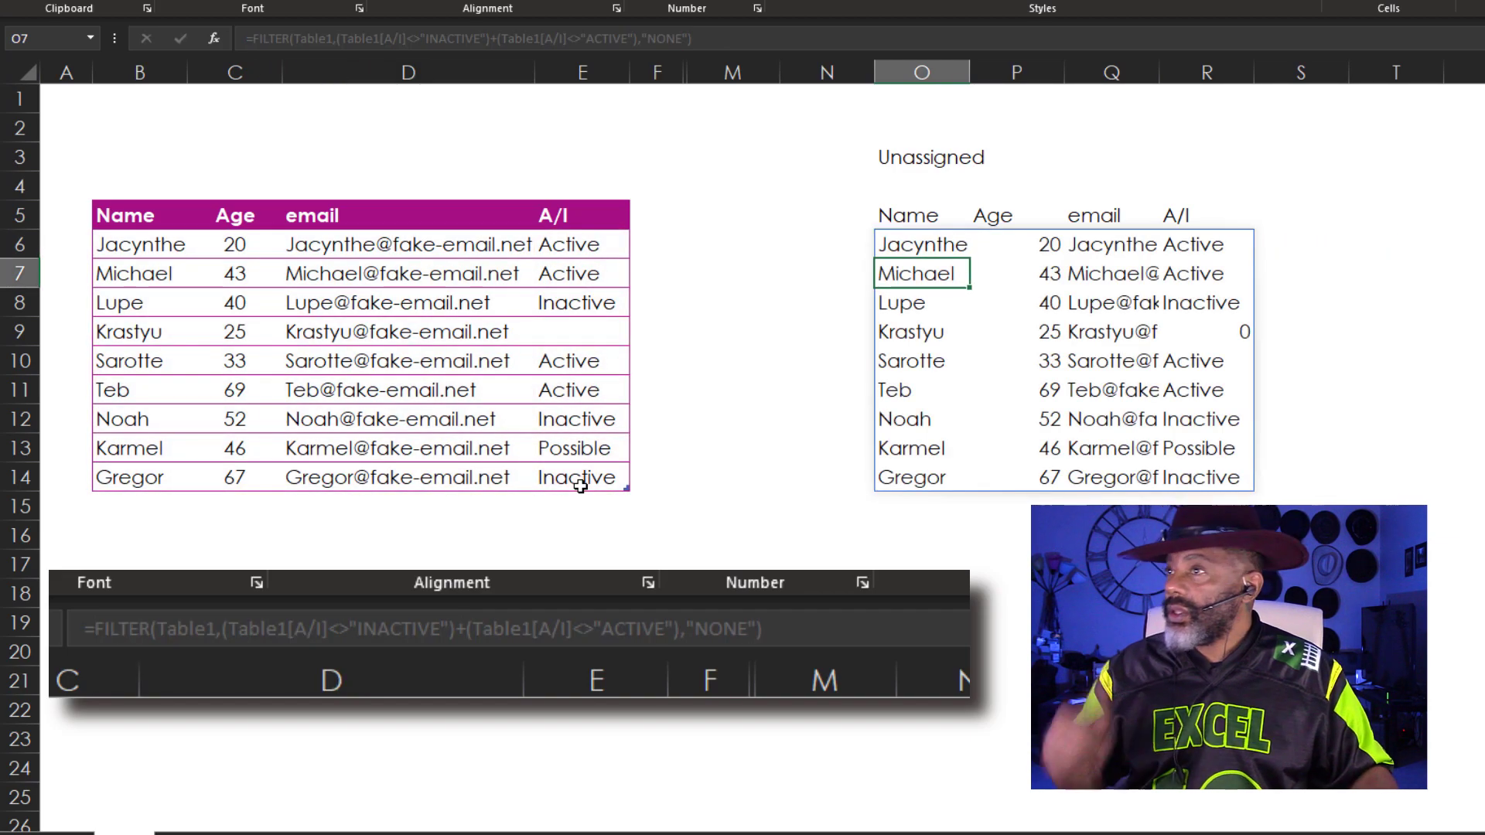
left_click(903, 245)
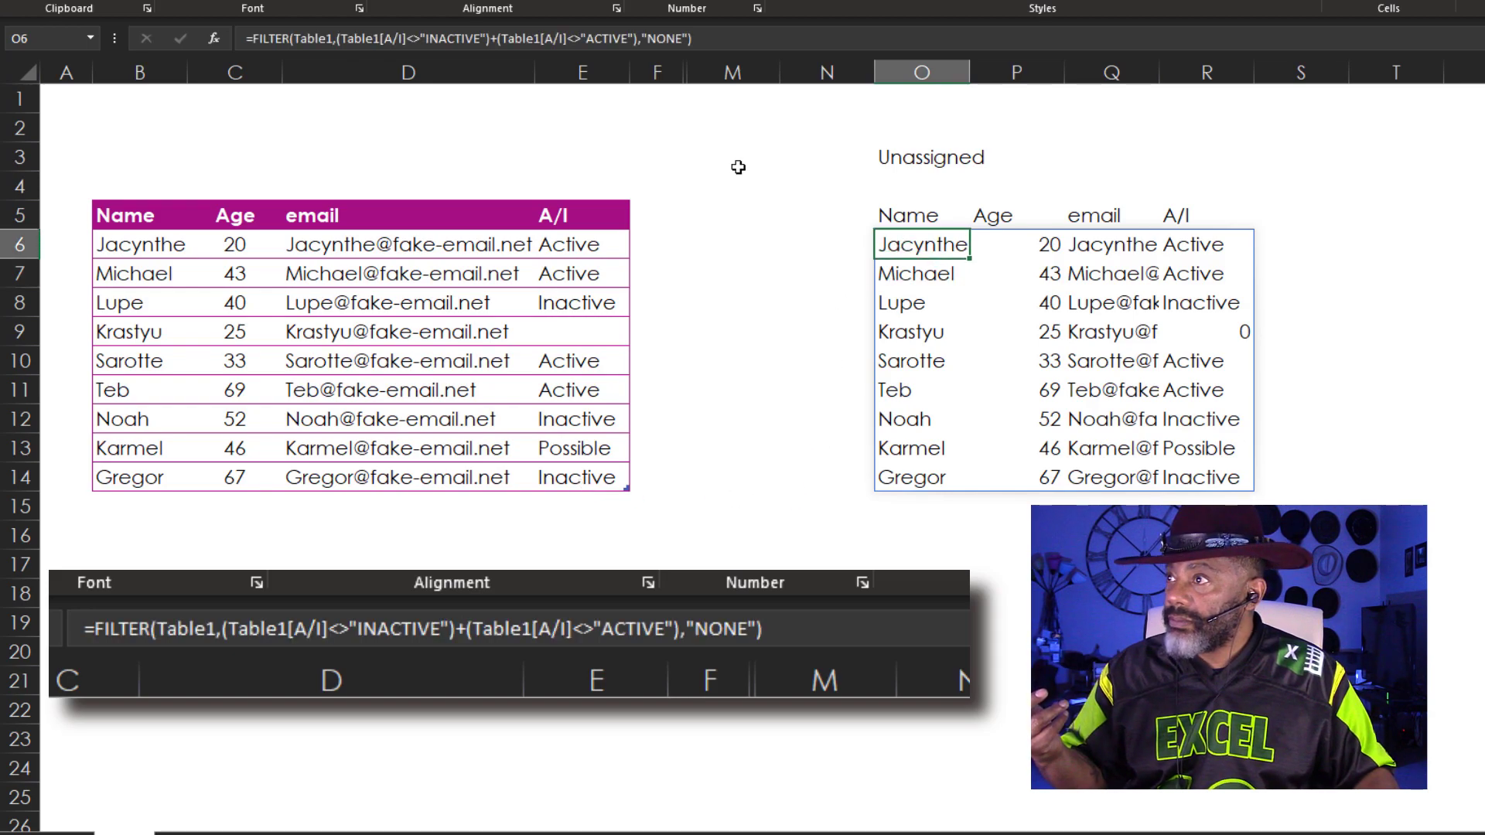
left_click(493, 38)
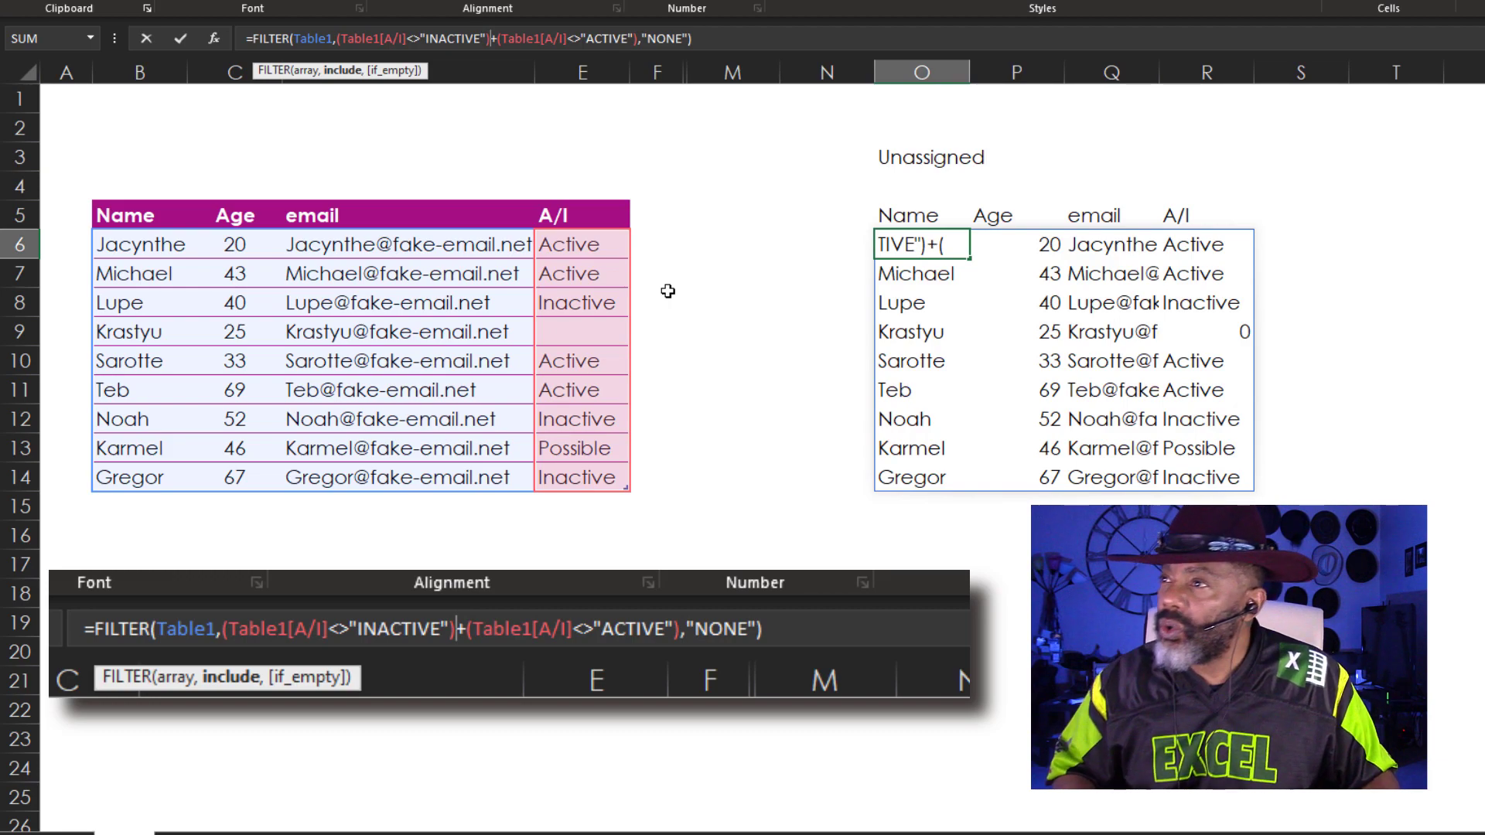
key("BackSpace")
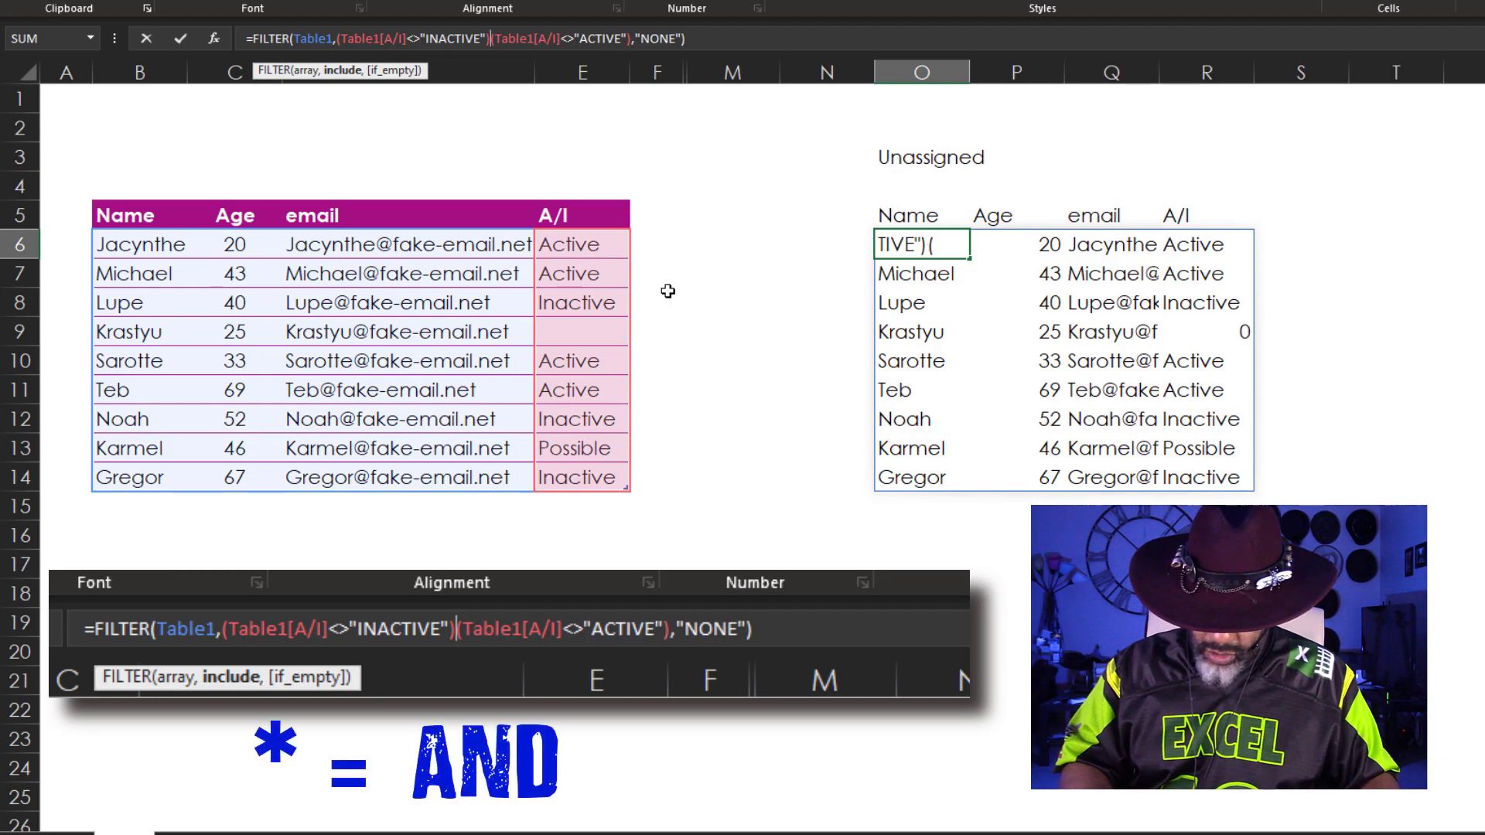
type("*")
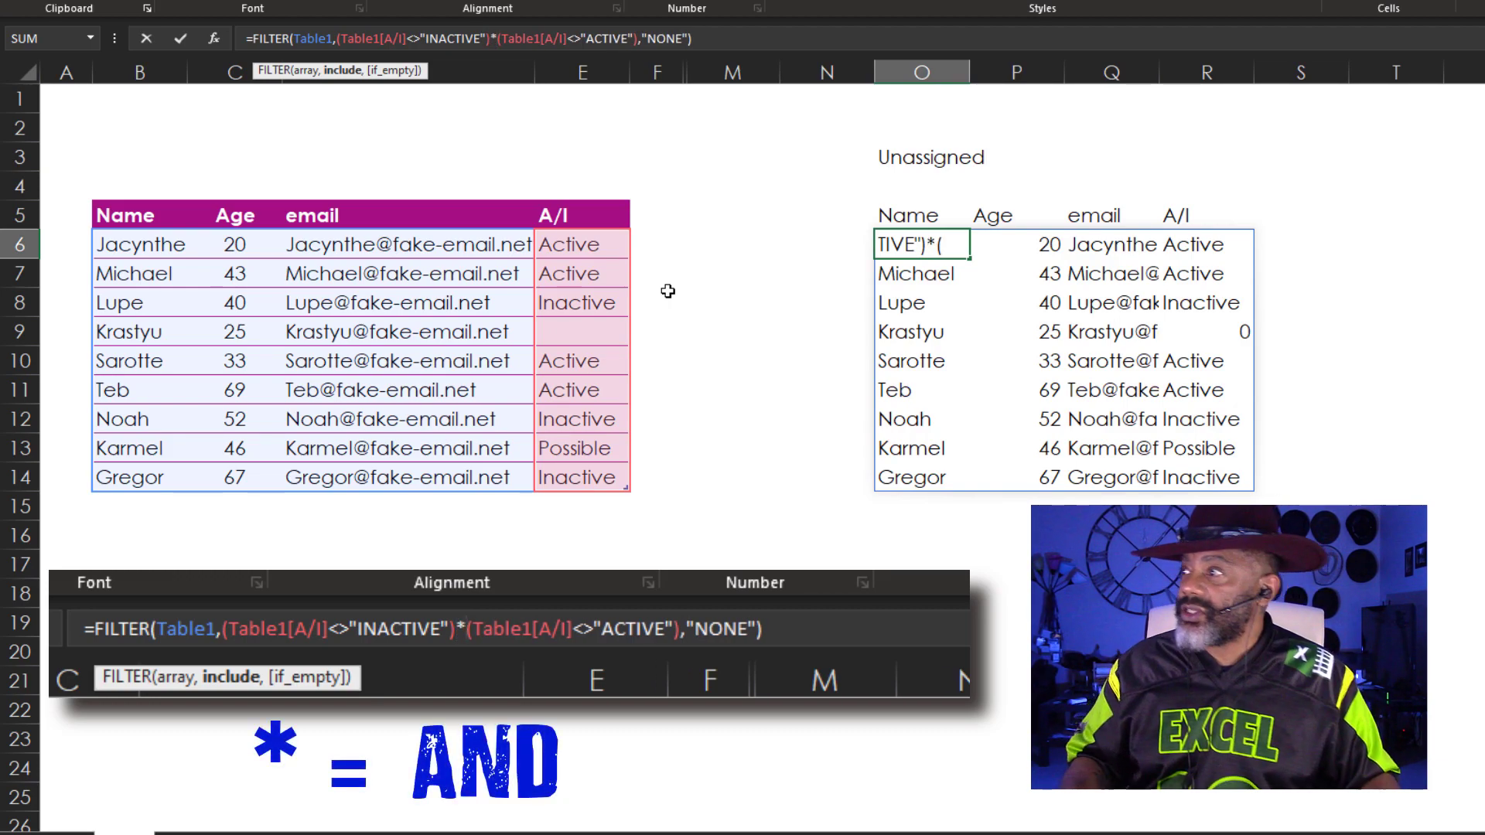
key("Return")
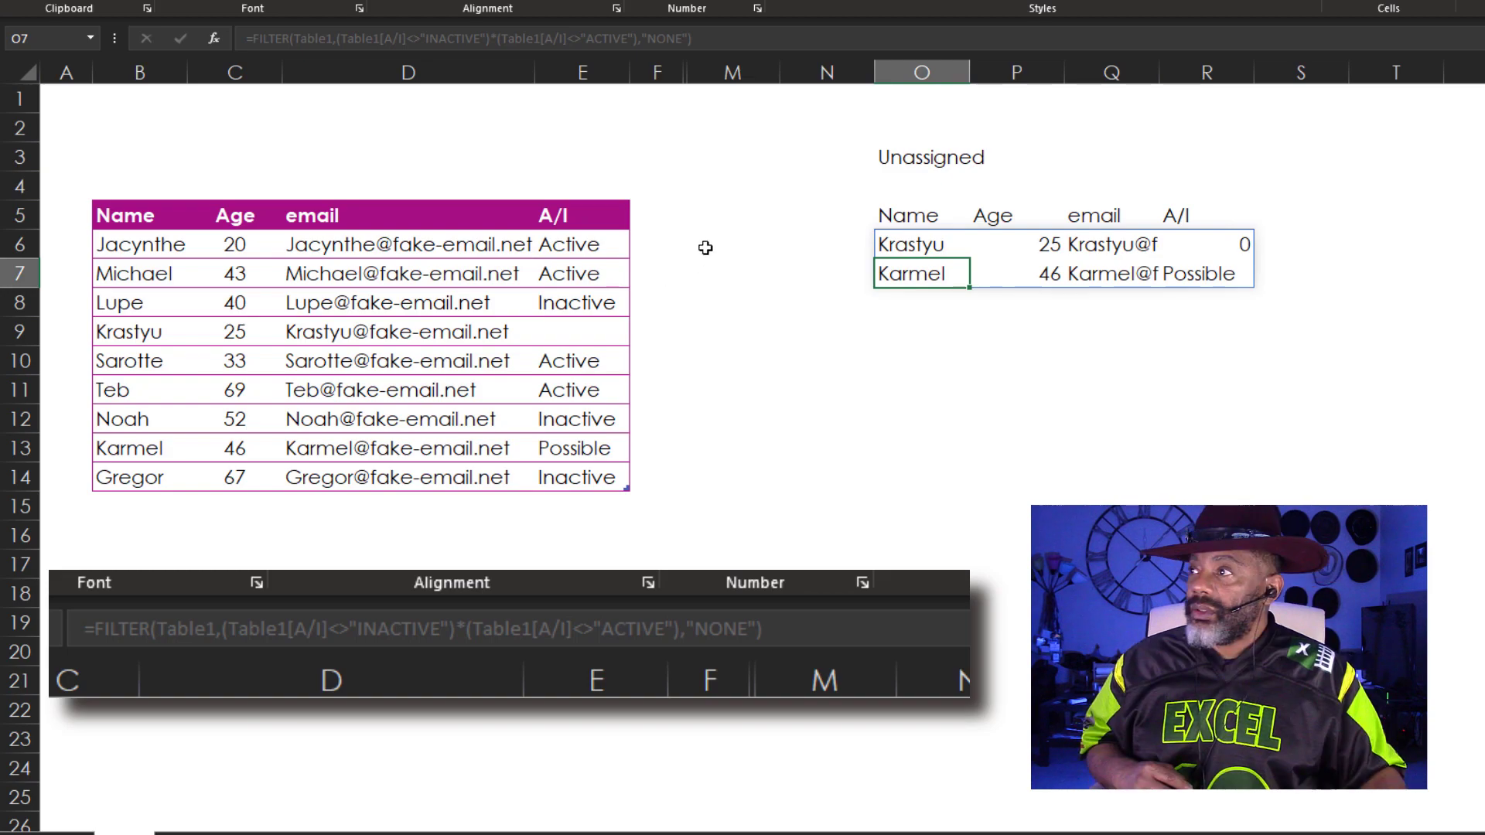
Unhide columns G through L to reveal the INACTIVE and Active lists
left_click_drag(828, 67, 899, 68)
right_click(899, 68)
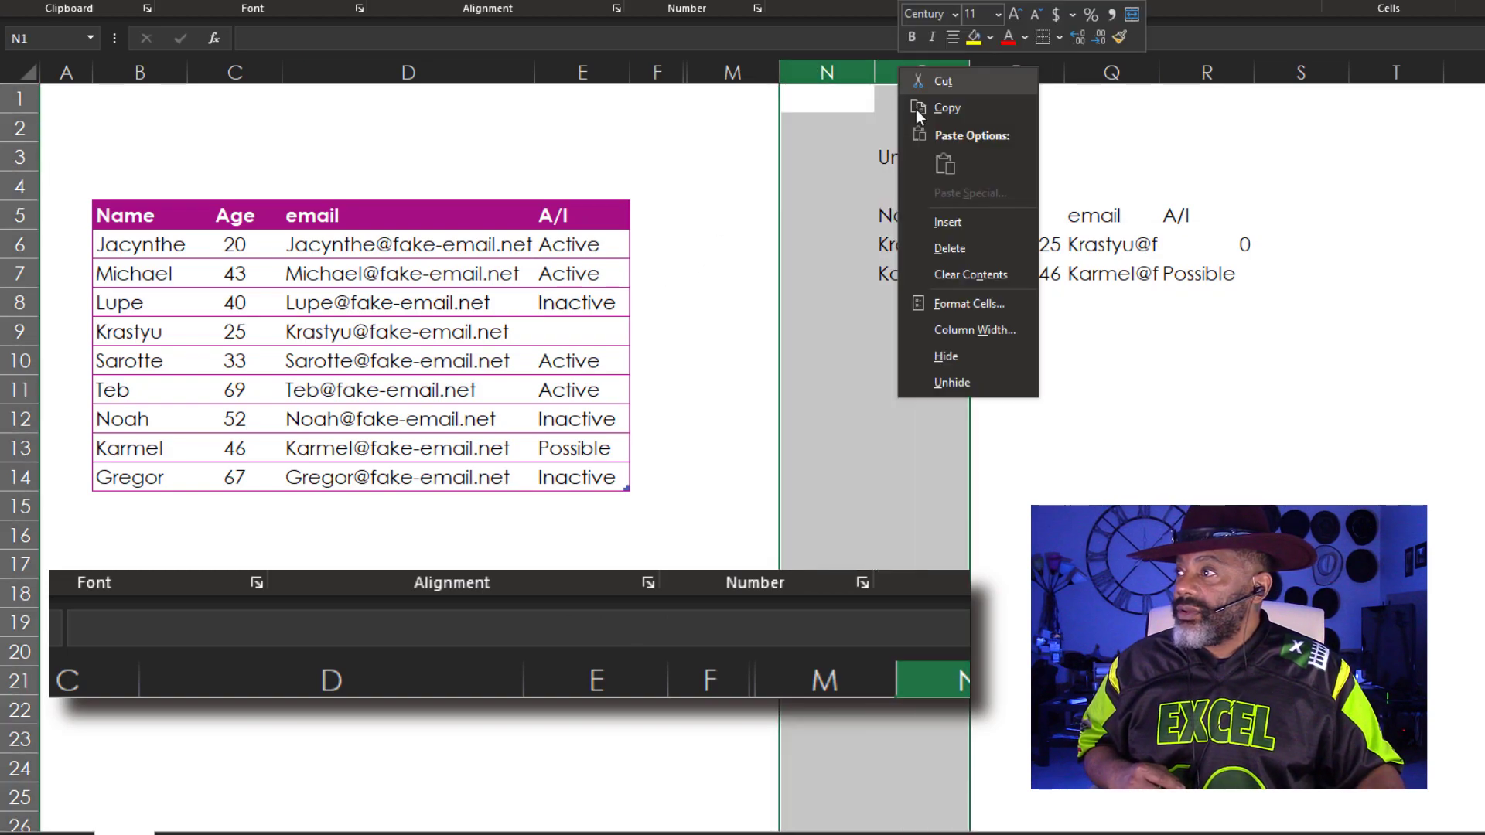
left_click(670, 64)
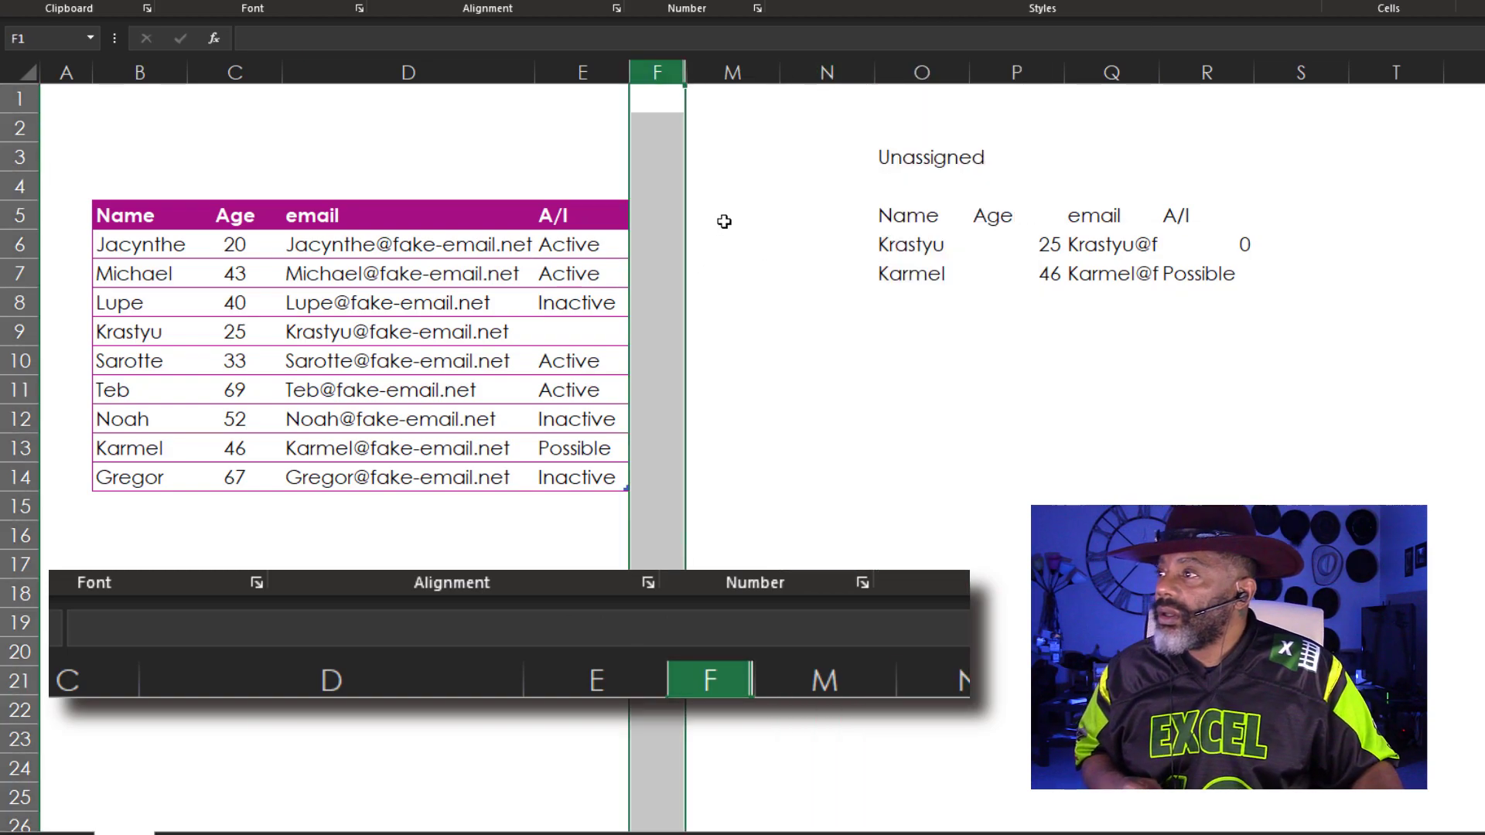
left_click_drag(679, 68, 710, 70)
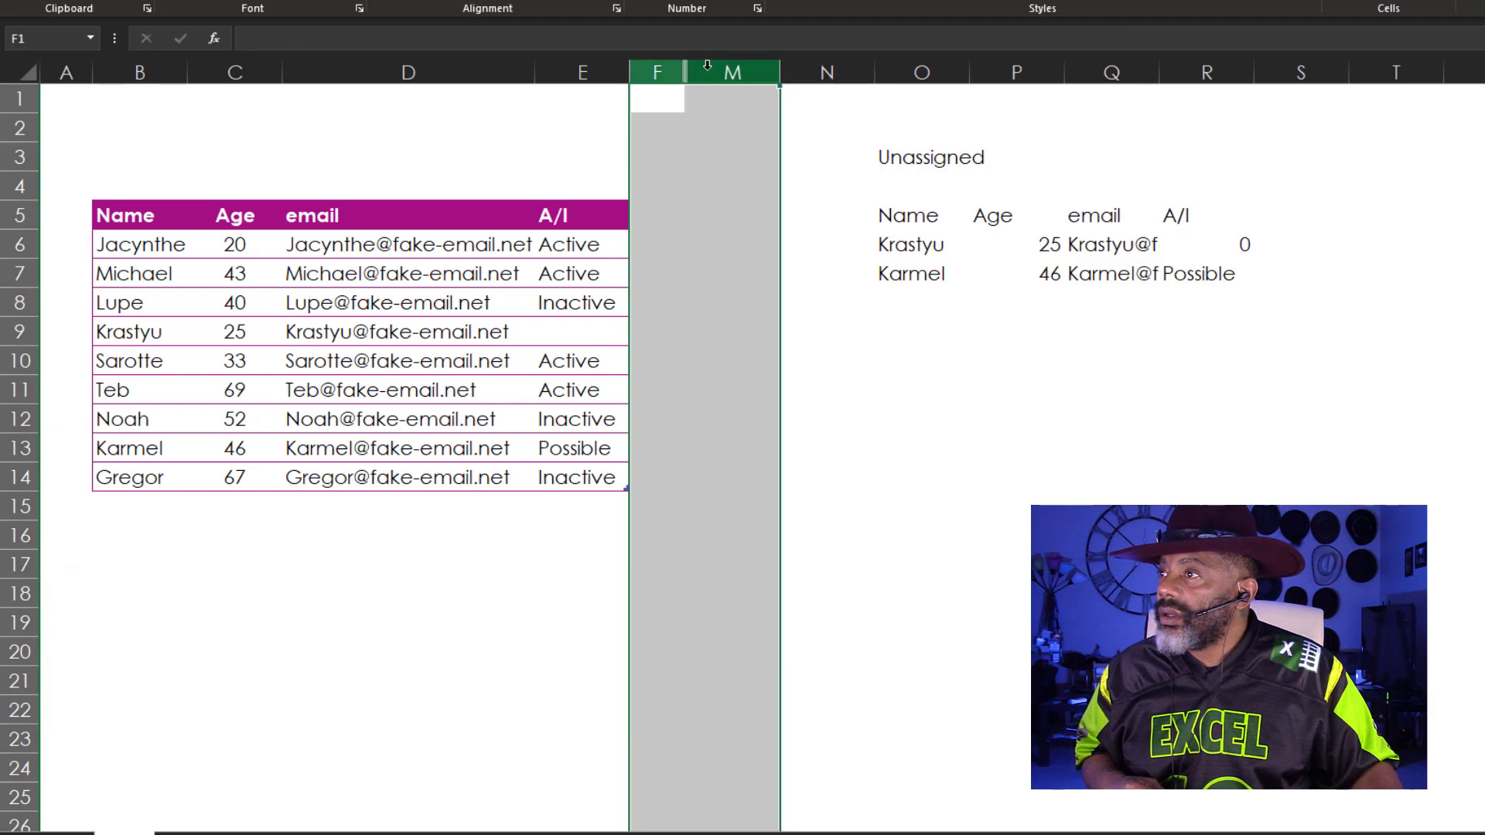
right_click(710, 71)
left_click(762, 385)
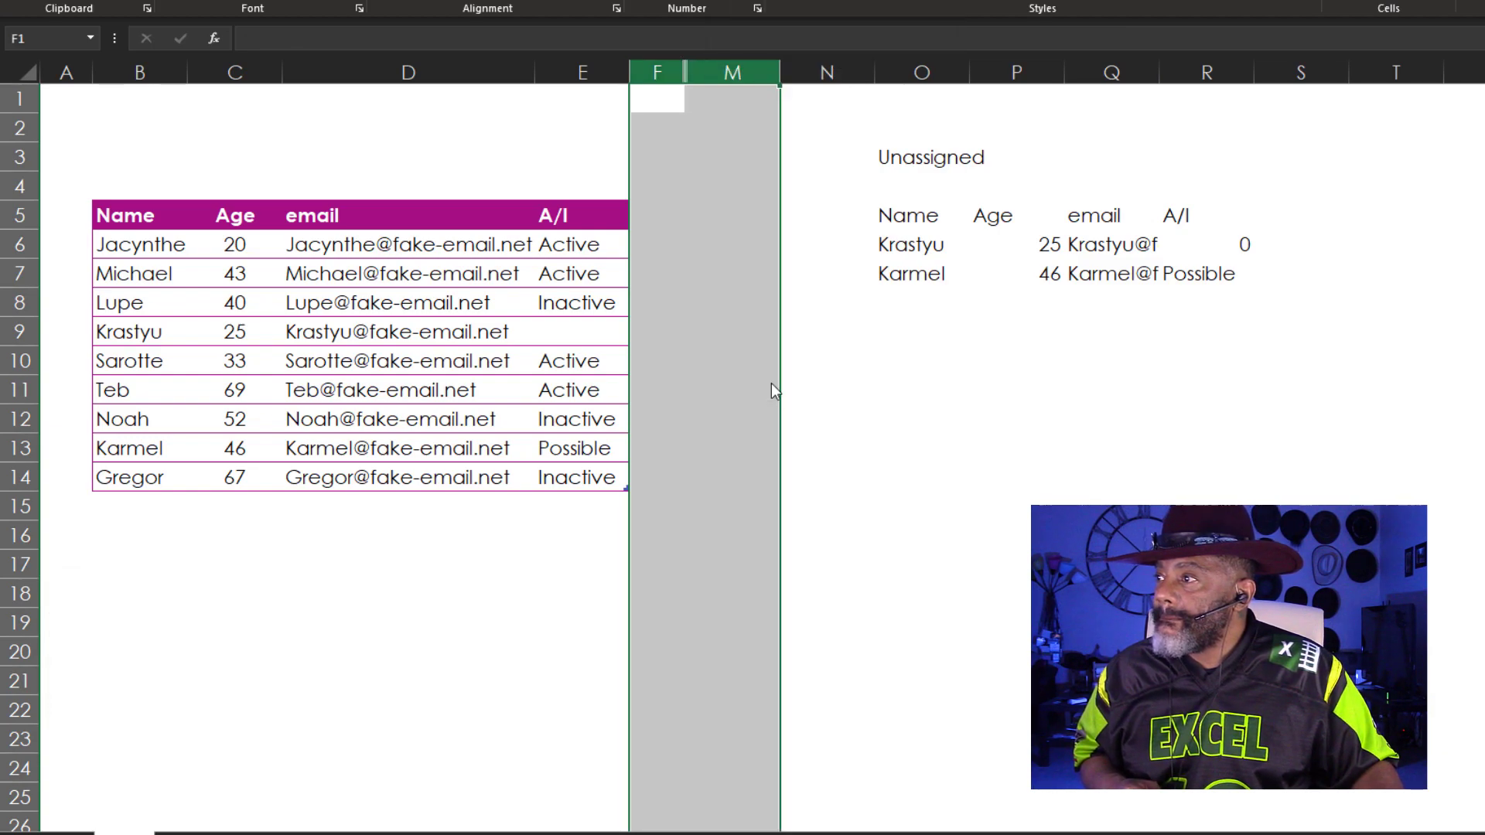
left_click(465, 640)
Clear Aléxia's and Tara's statuses (E31, E33) and set Claire's E35 to 'Might Return'
scroll(465, 640, "down", 5)
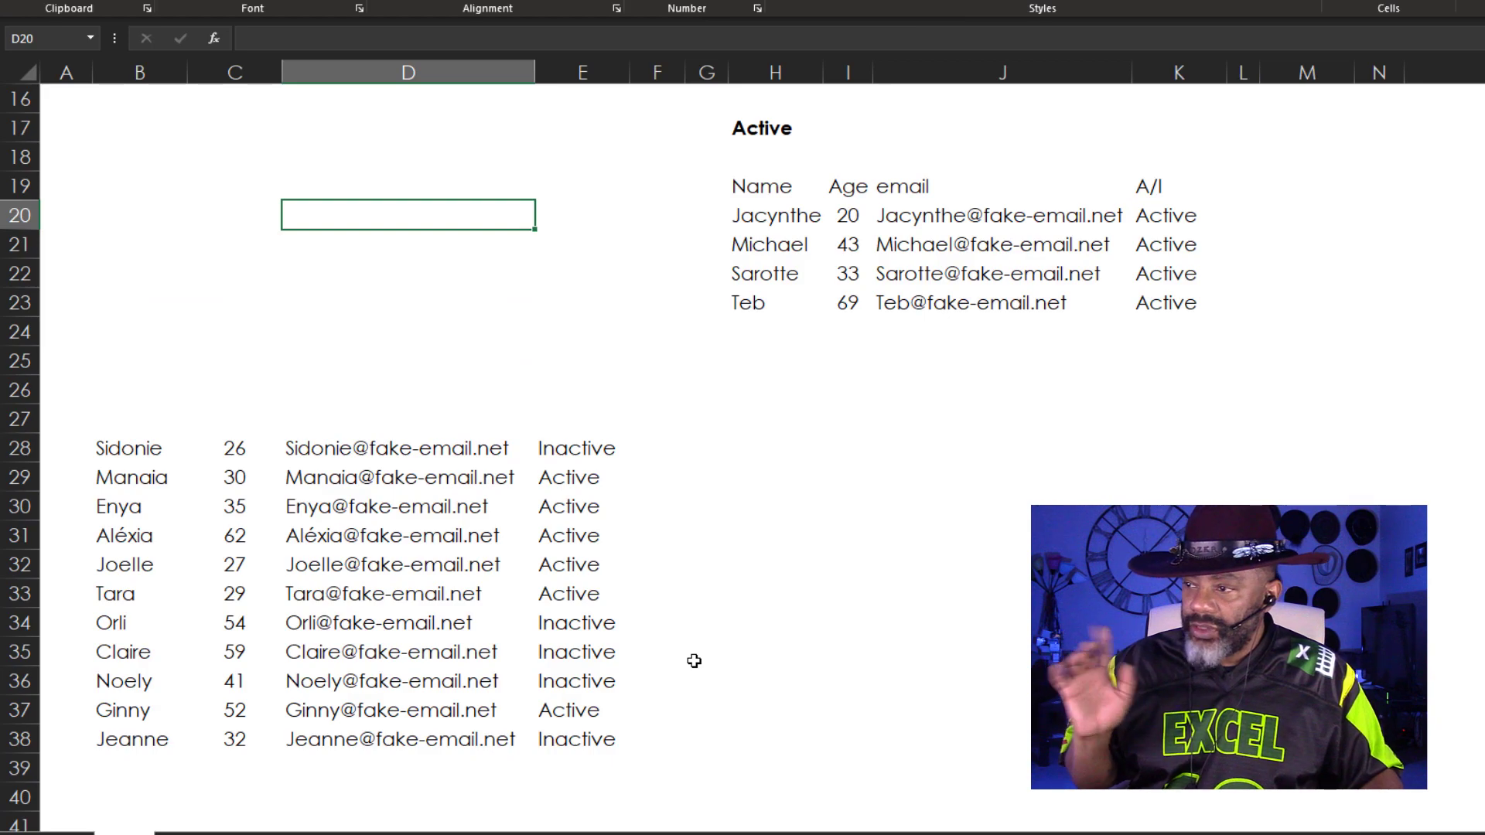
left_click(546, 537)
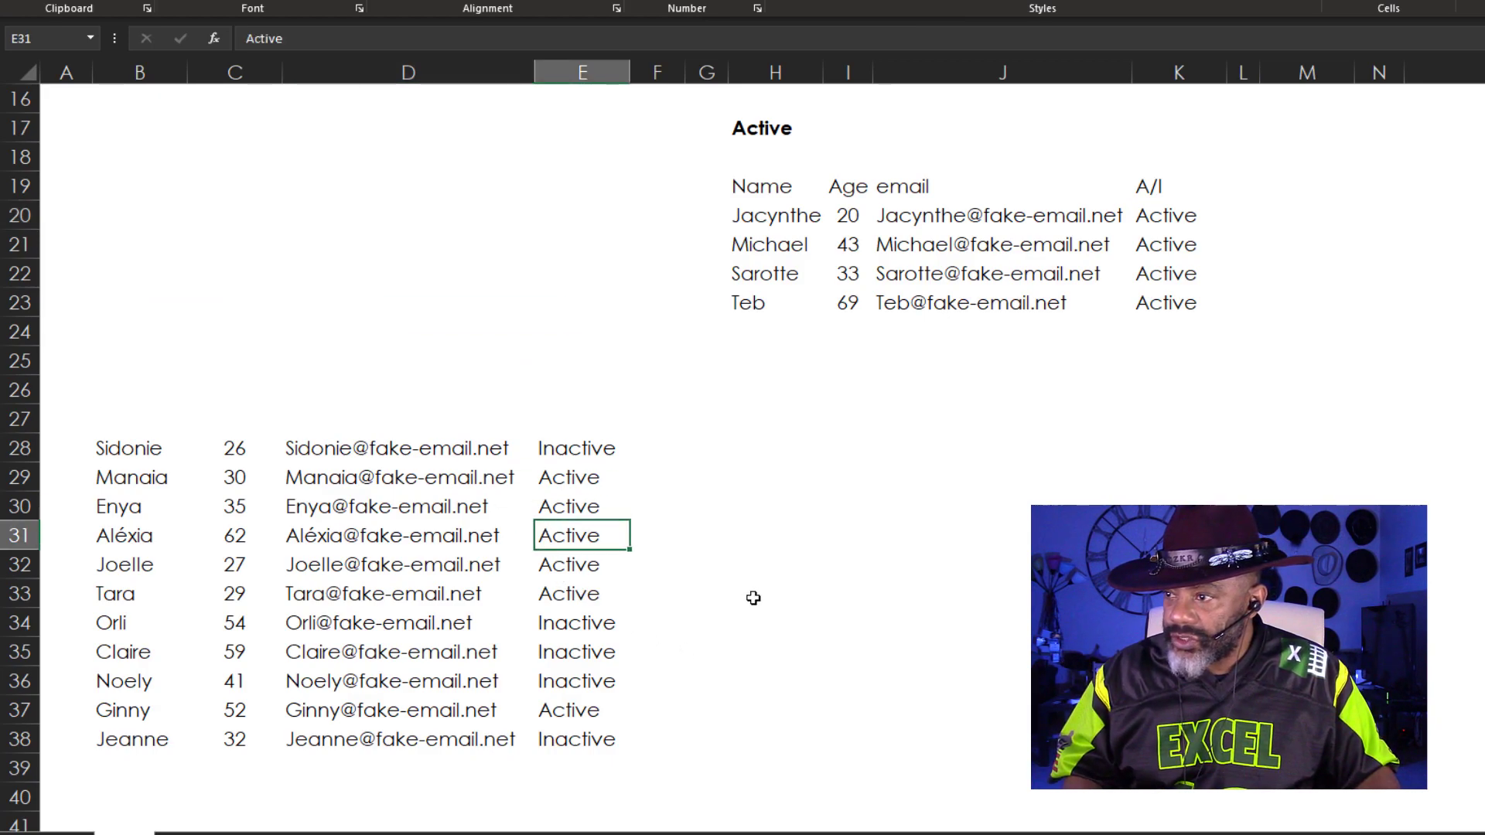
key("Delete")
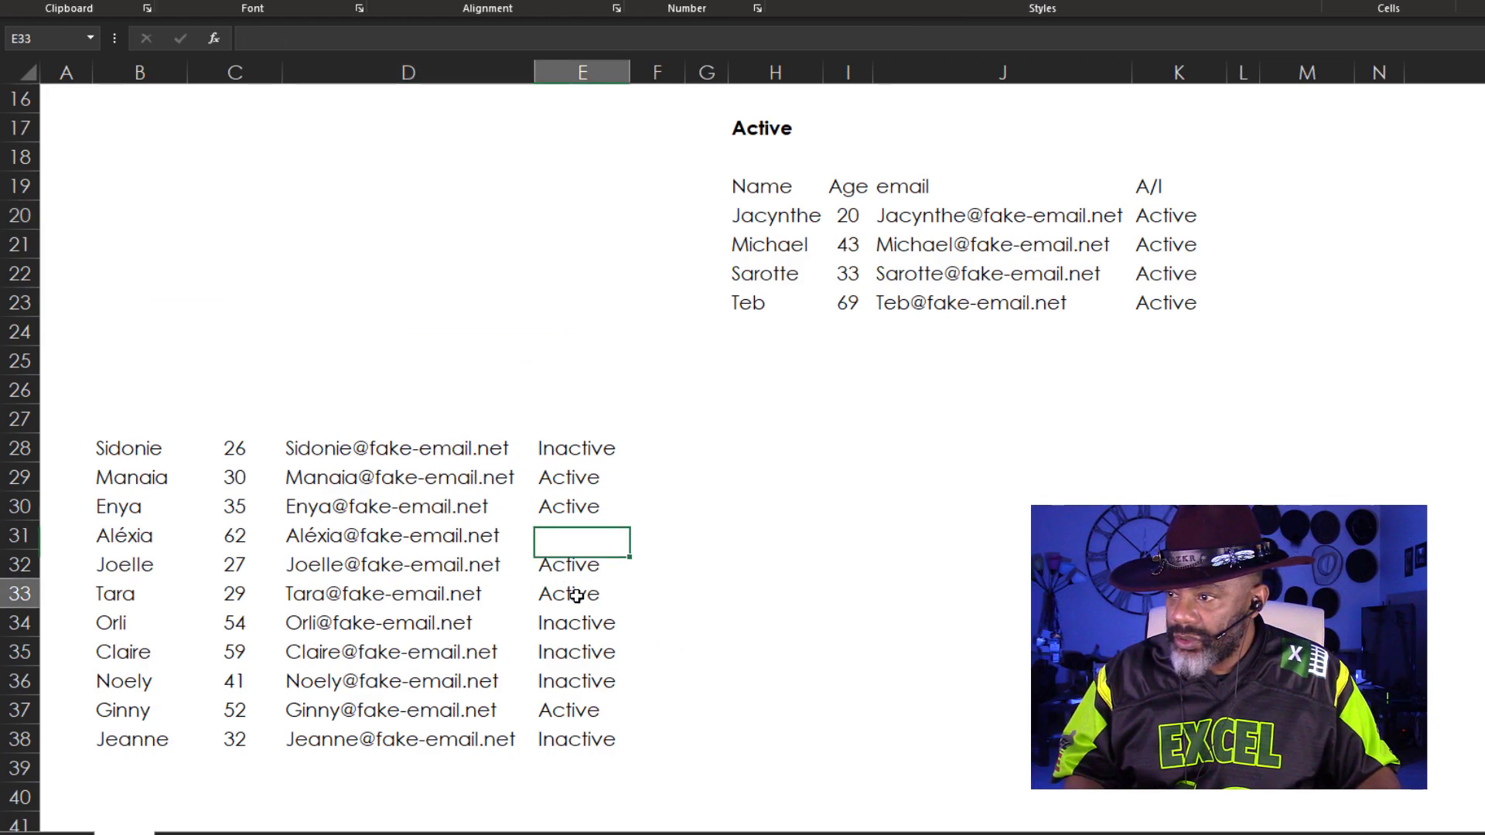
left_click(576, 595)
key("Delete")
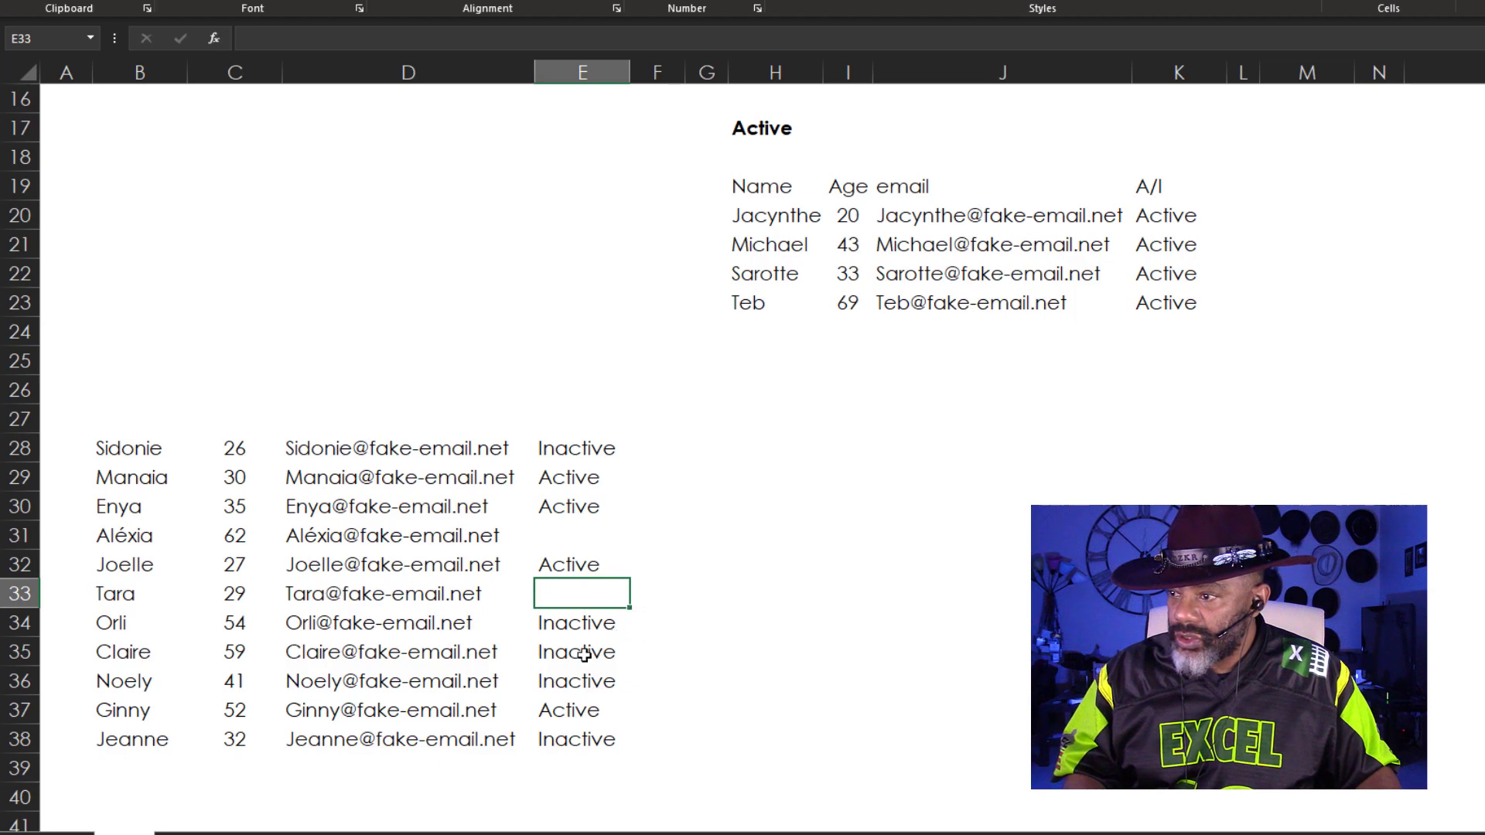
left_click(583, 655)
key("Delete")
type("Might ")
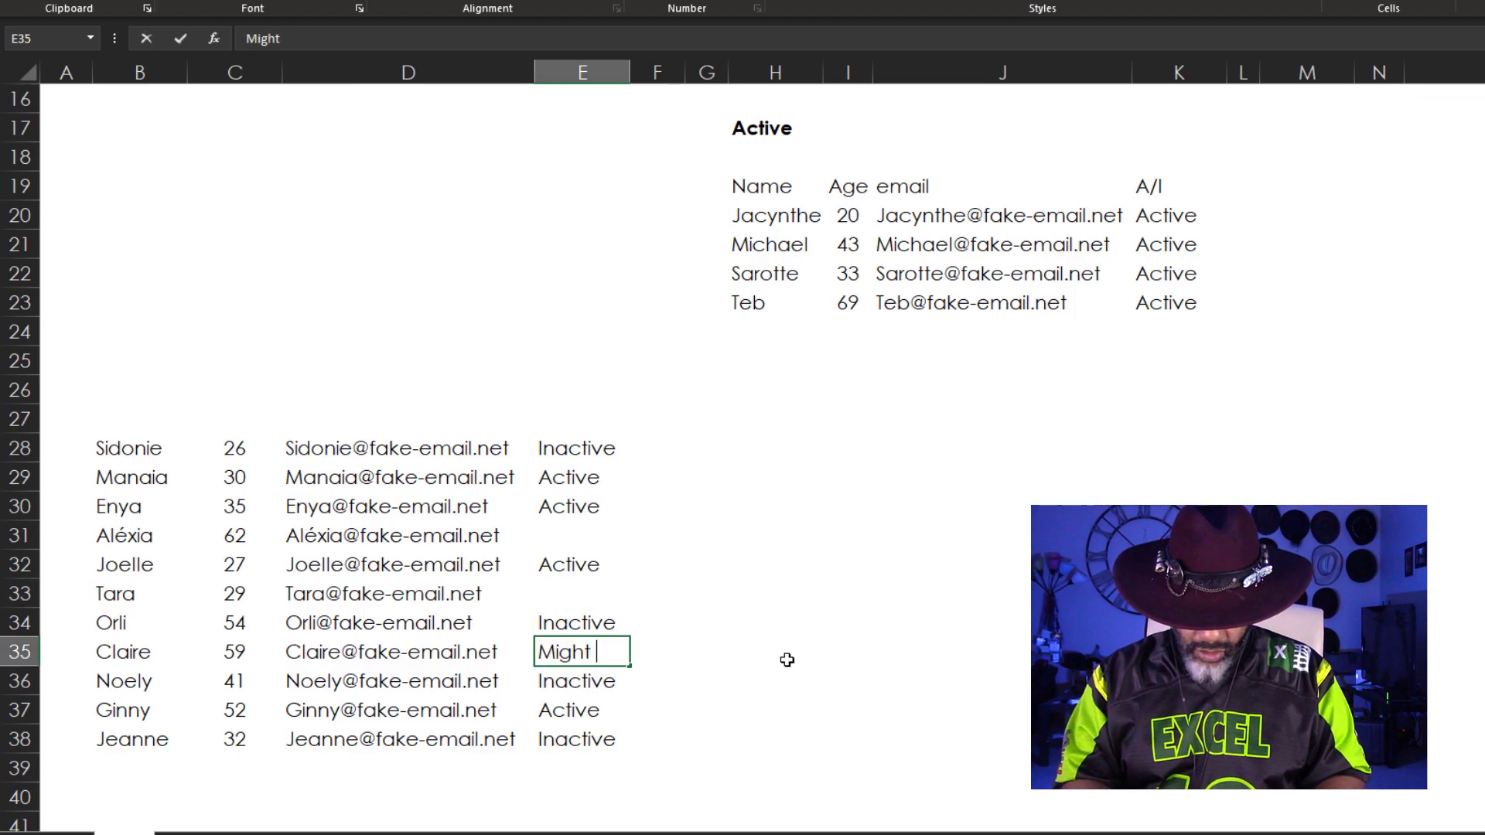
type("Return")
left_click(785, 659)
scroll(773, 656, "up", 2)
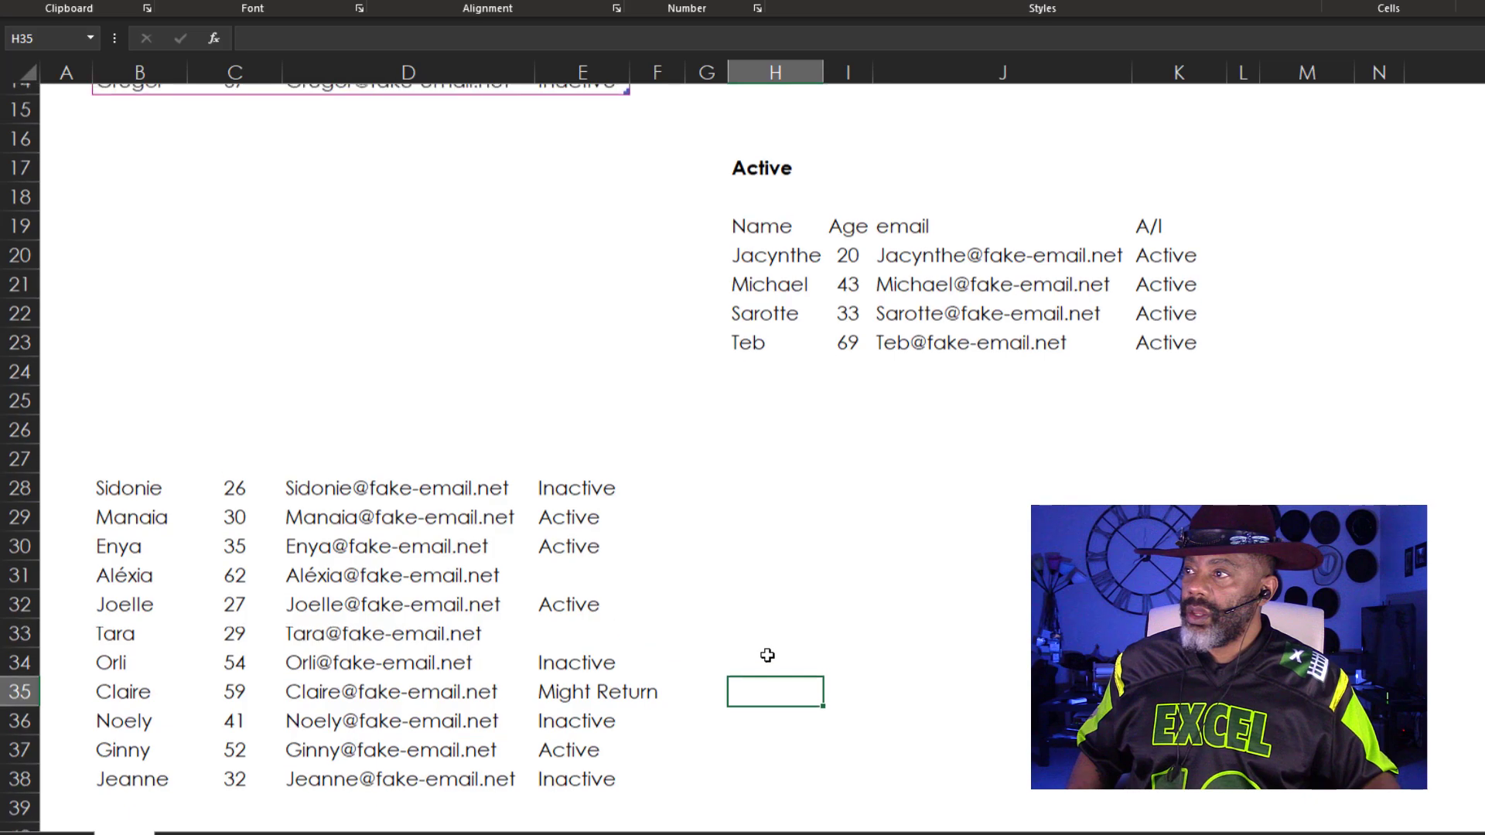
Move the eleven extra people's rows B28:E38 up to B15, directly beneath Table1
mouse_move(124, 619)
left_mouse_down()
mouse_move(527, 831)
mouse_move(513, 770)
left_mouse_up()
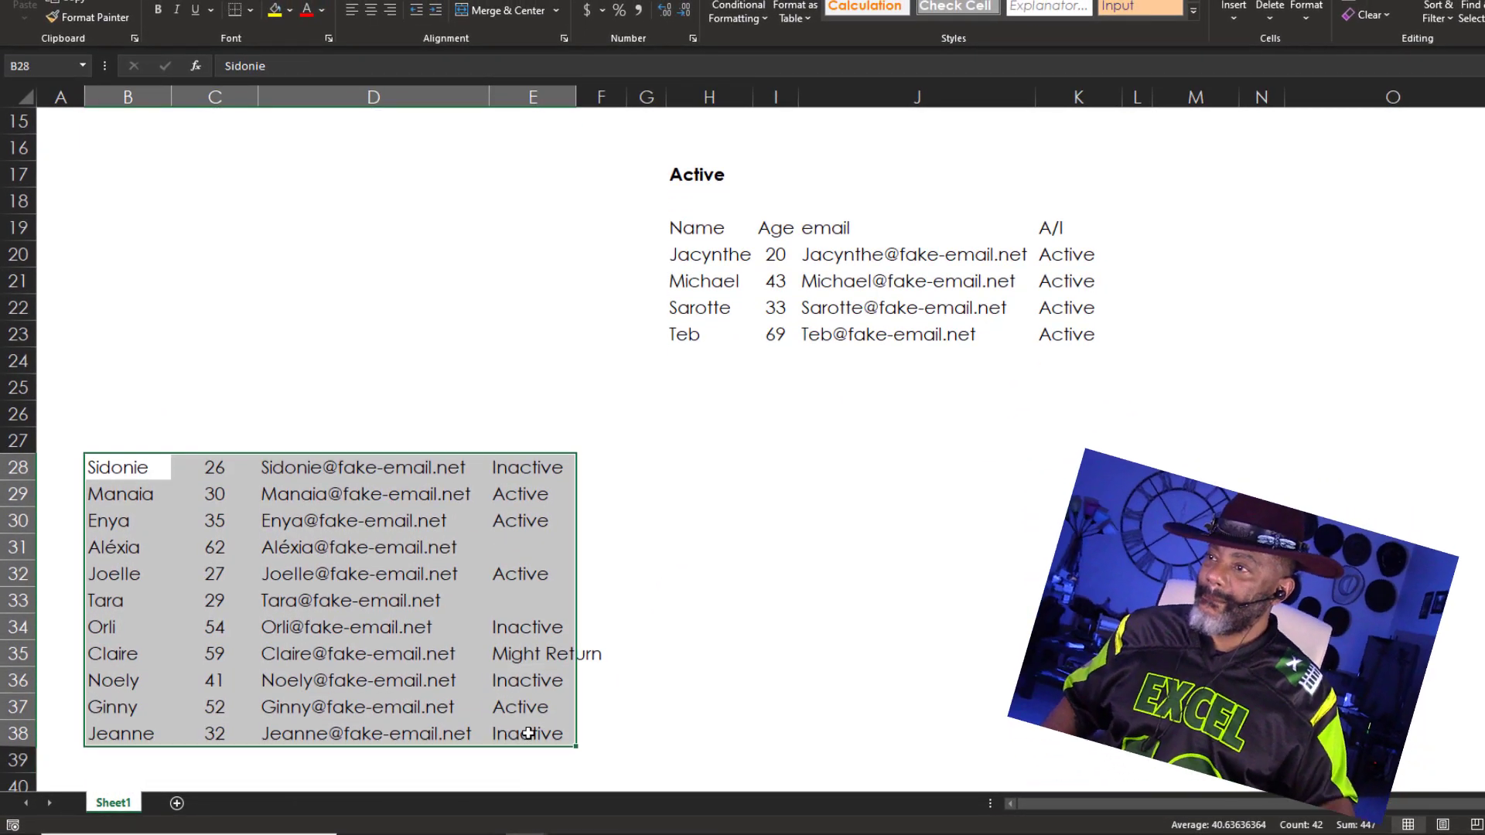
scroll(572, 704, "up", 3)
left_click_drag(524, 693, 516, 373)
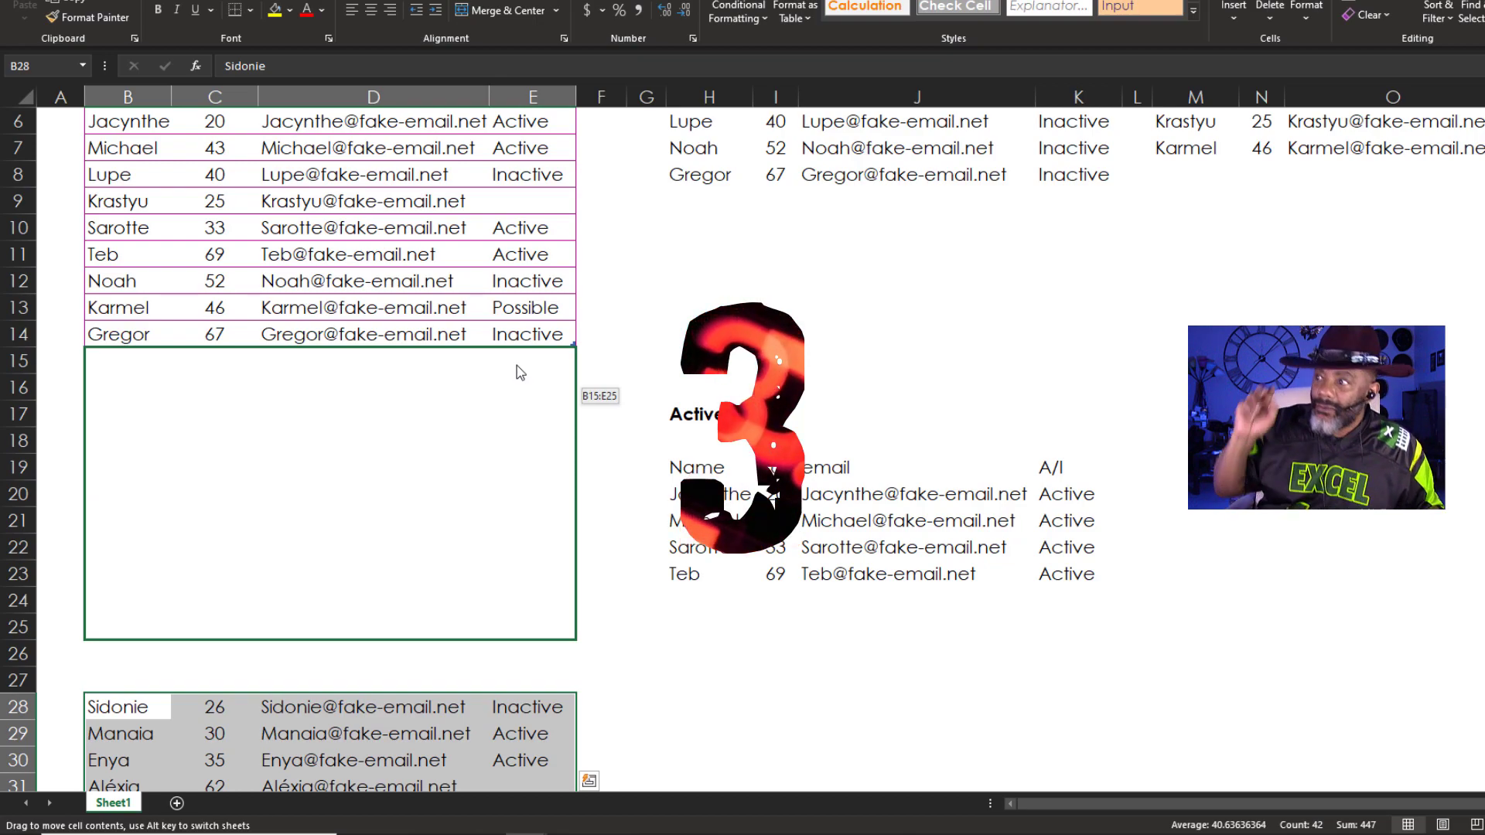
left_click_drag(516, 372, 516, 371)
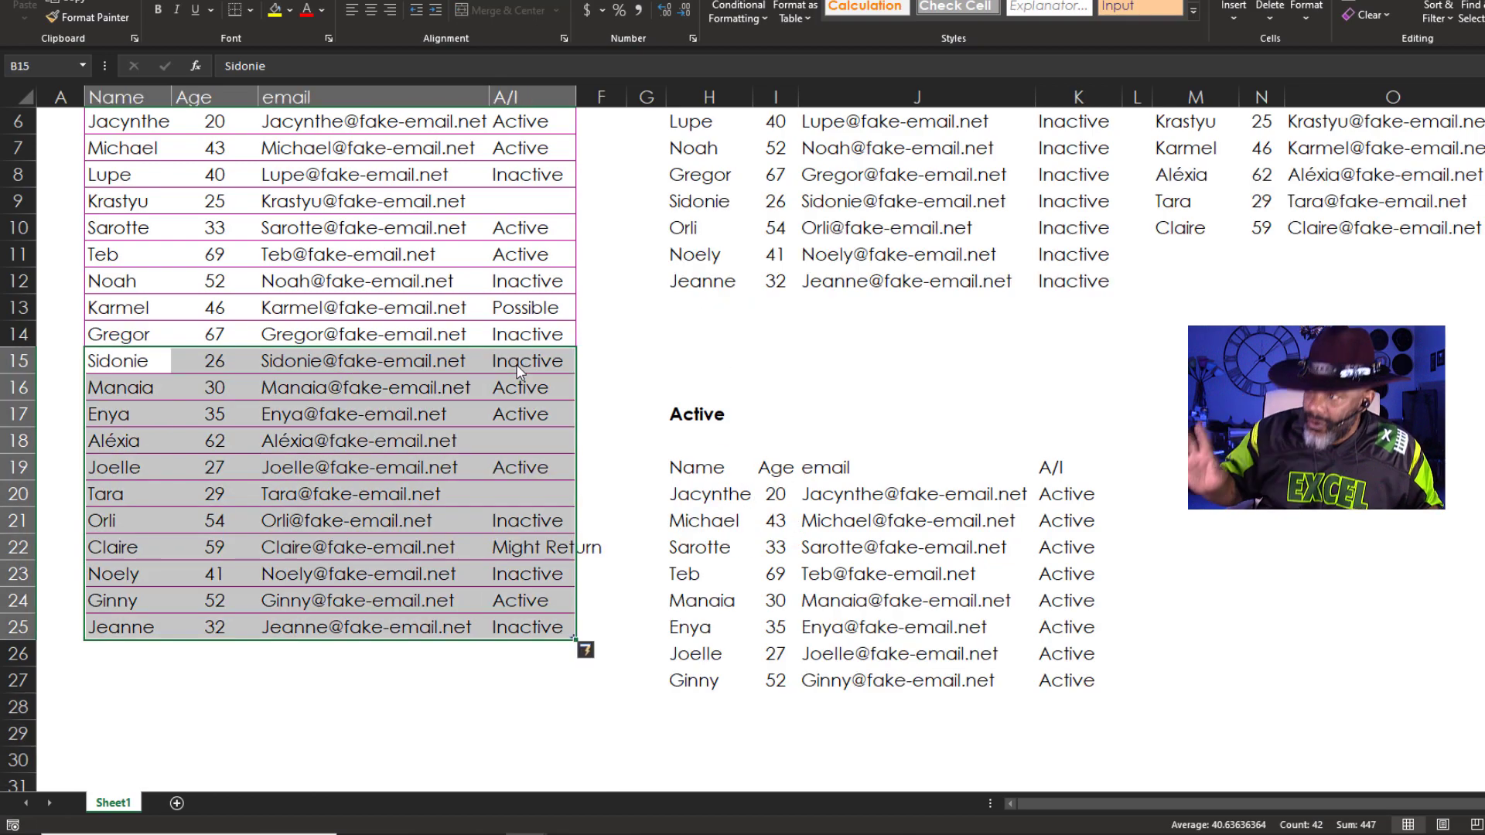
left_click(425, 750)
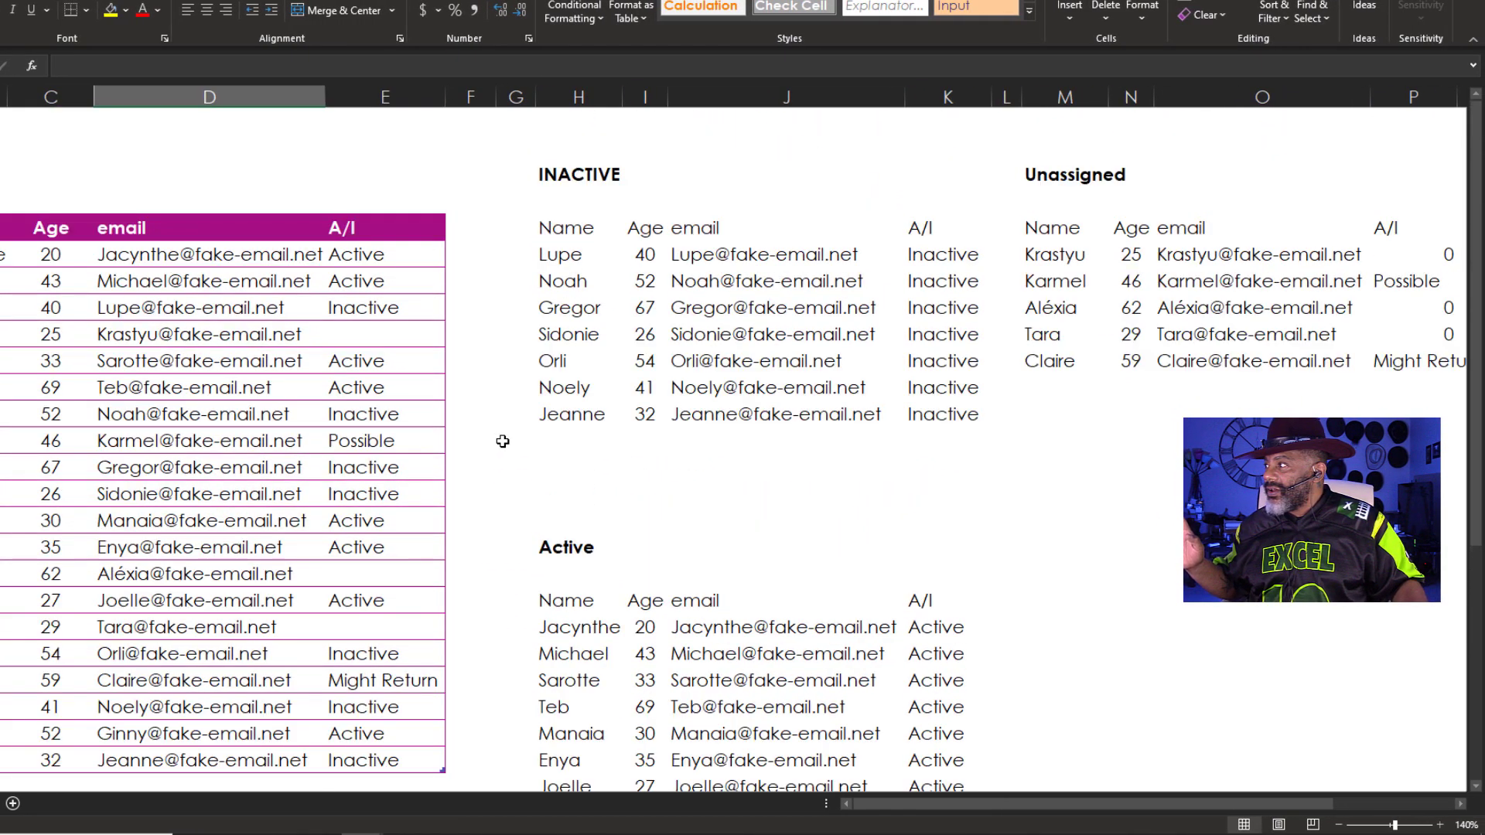
In column E, set Gregor and Aléxia to Active and Jacynthe to Inactive
left_click_drag(1060, 805, 1103, 804)
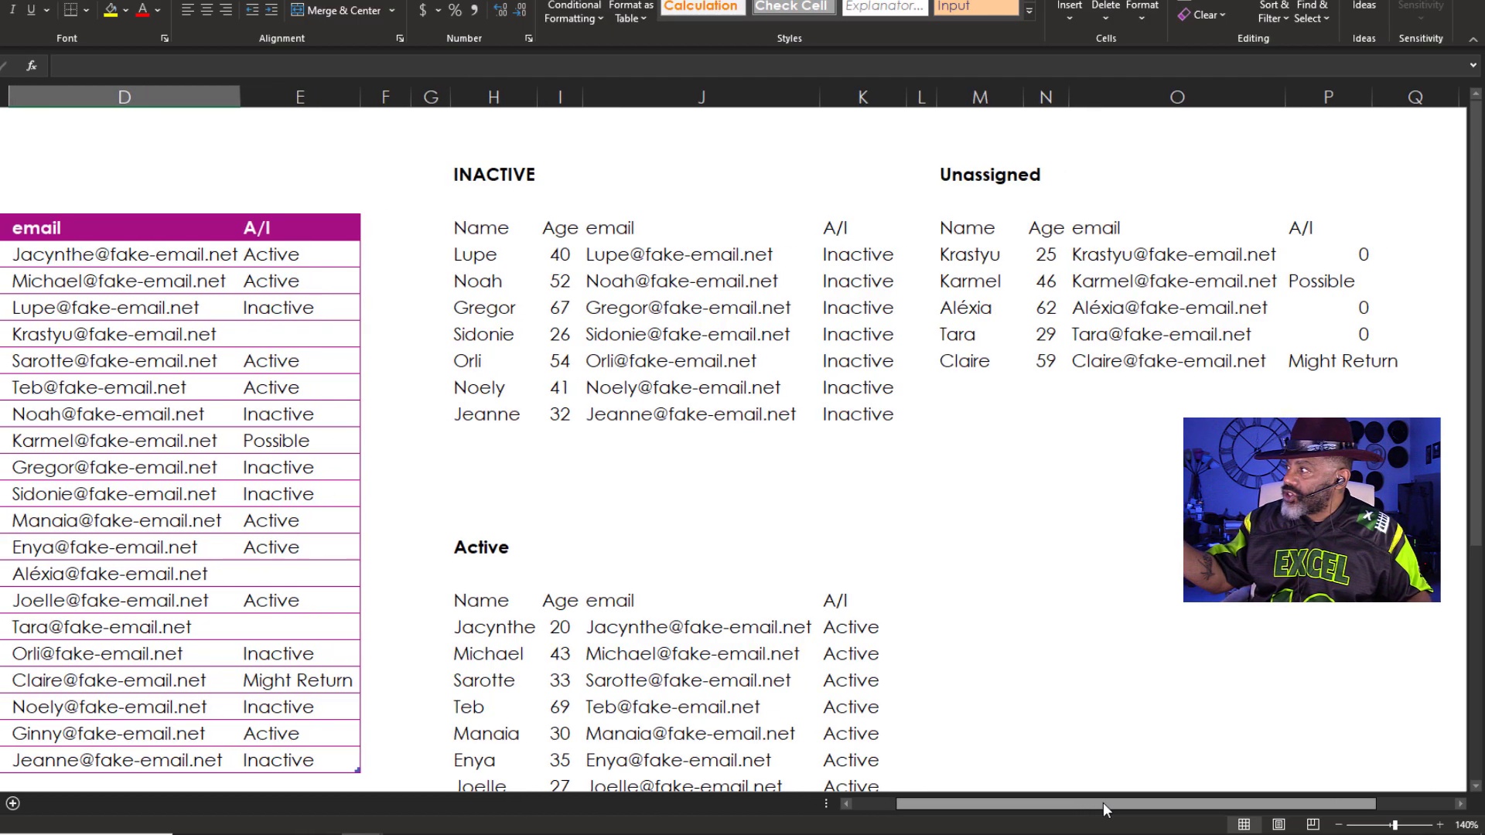
left_click_drag(1102, 804, 996, 801)
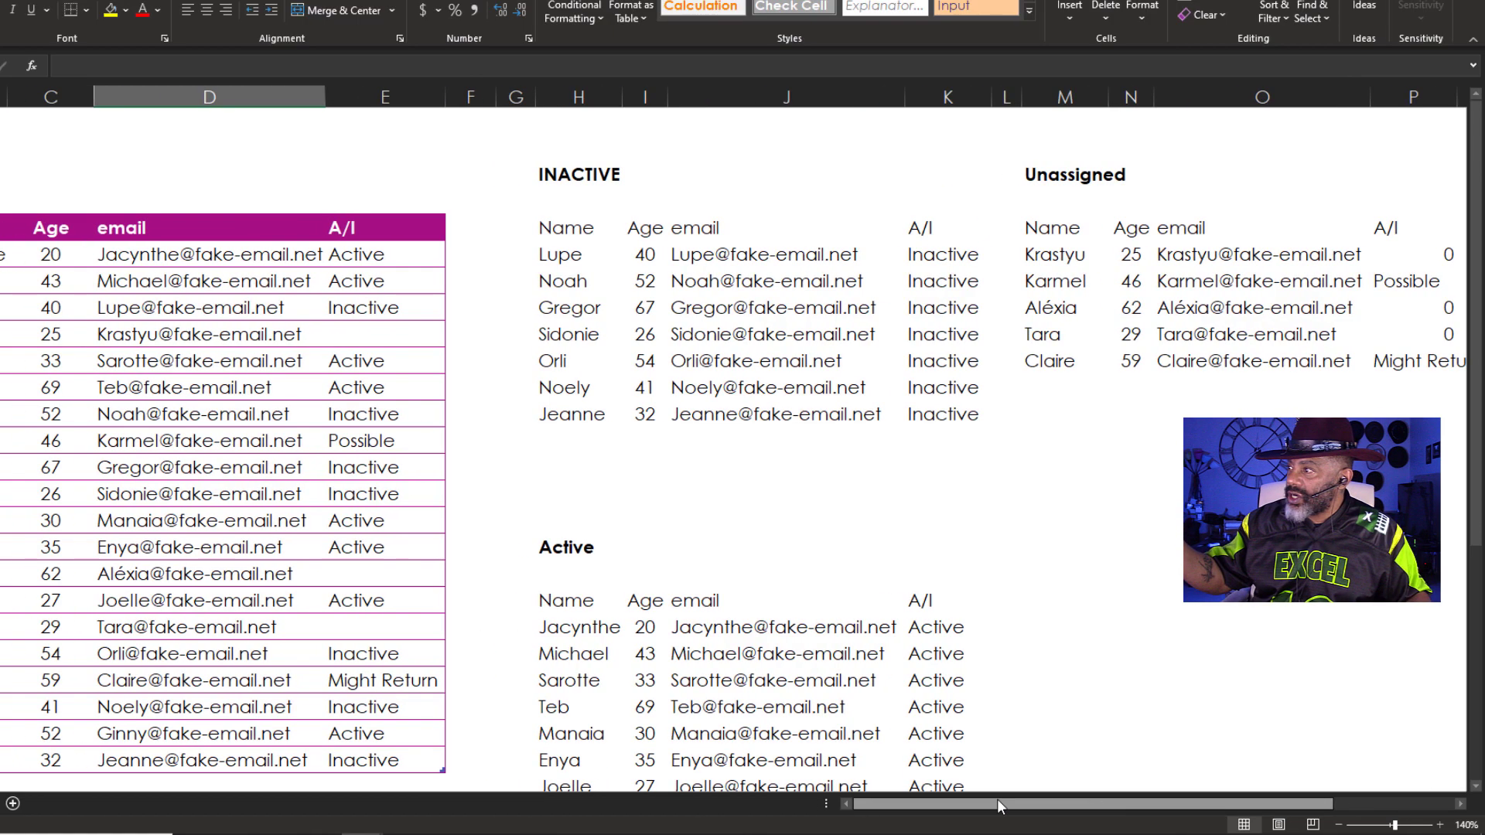
scroll(895, 534, "down", 3)
scroll(869, 565, "up", 3)
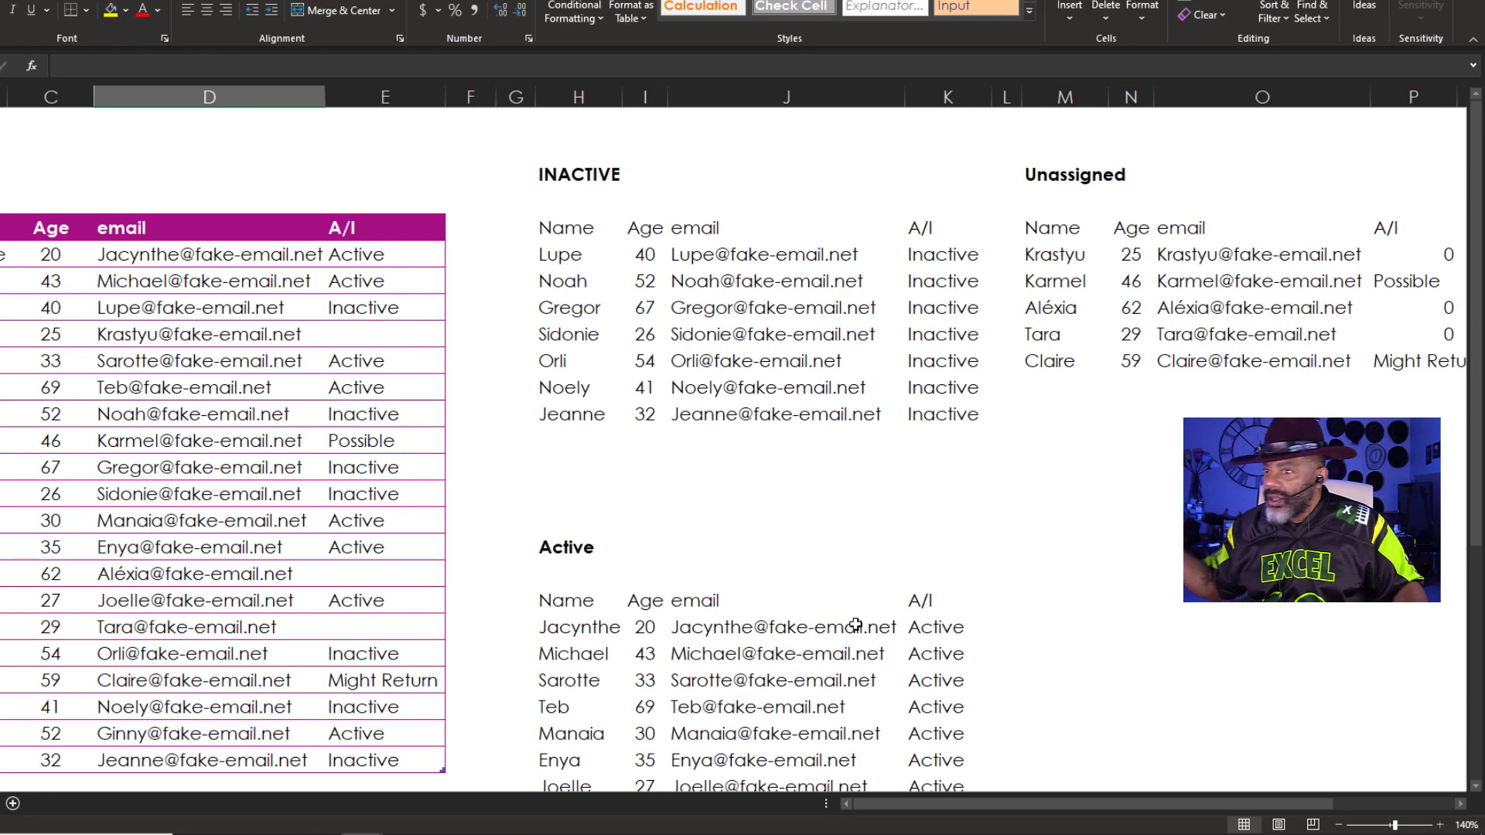
left_click(382, 466)
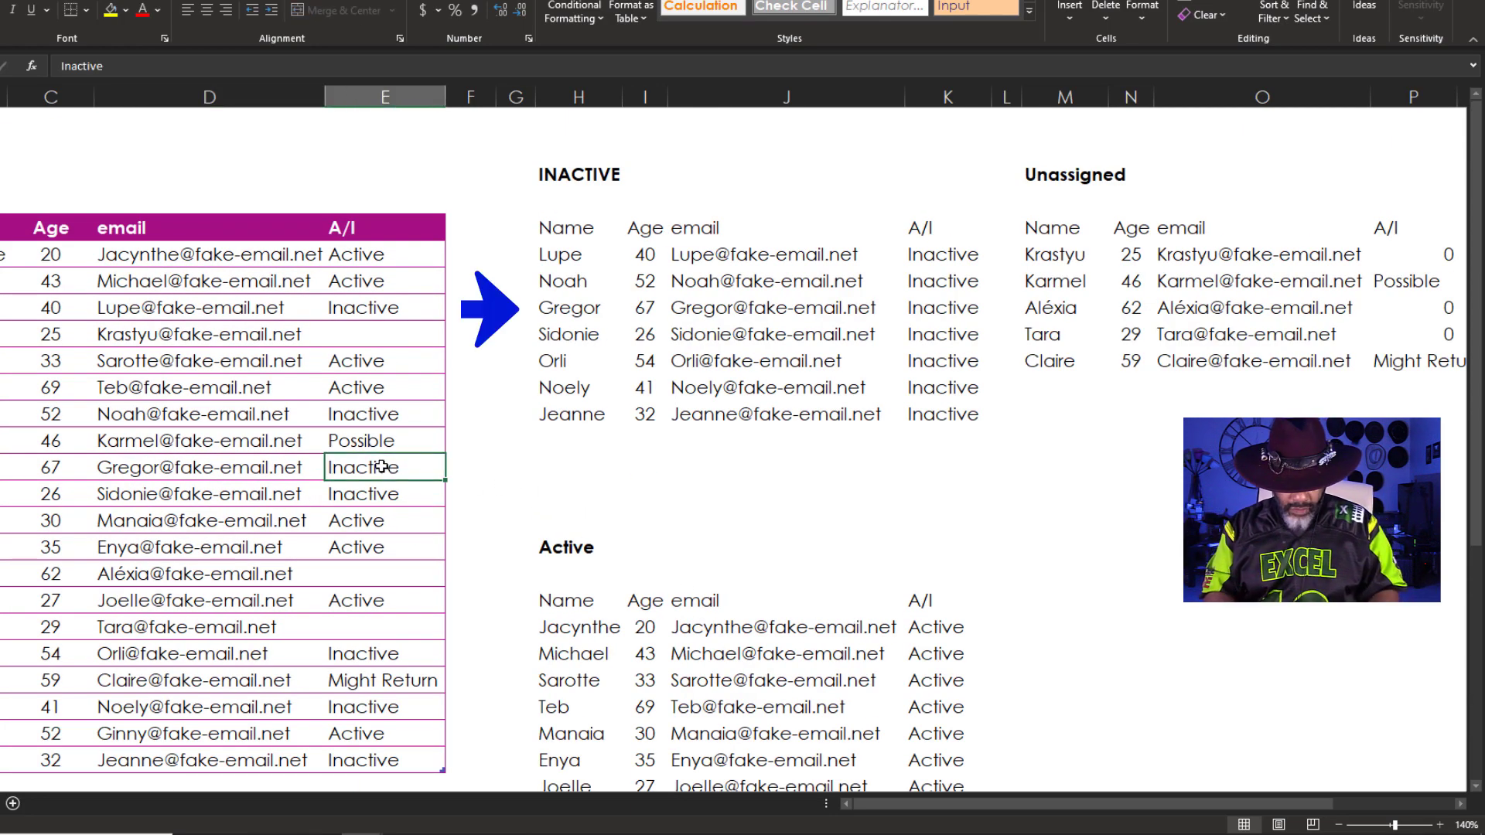
type("Act")
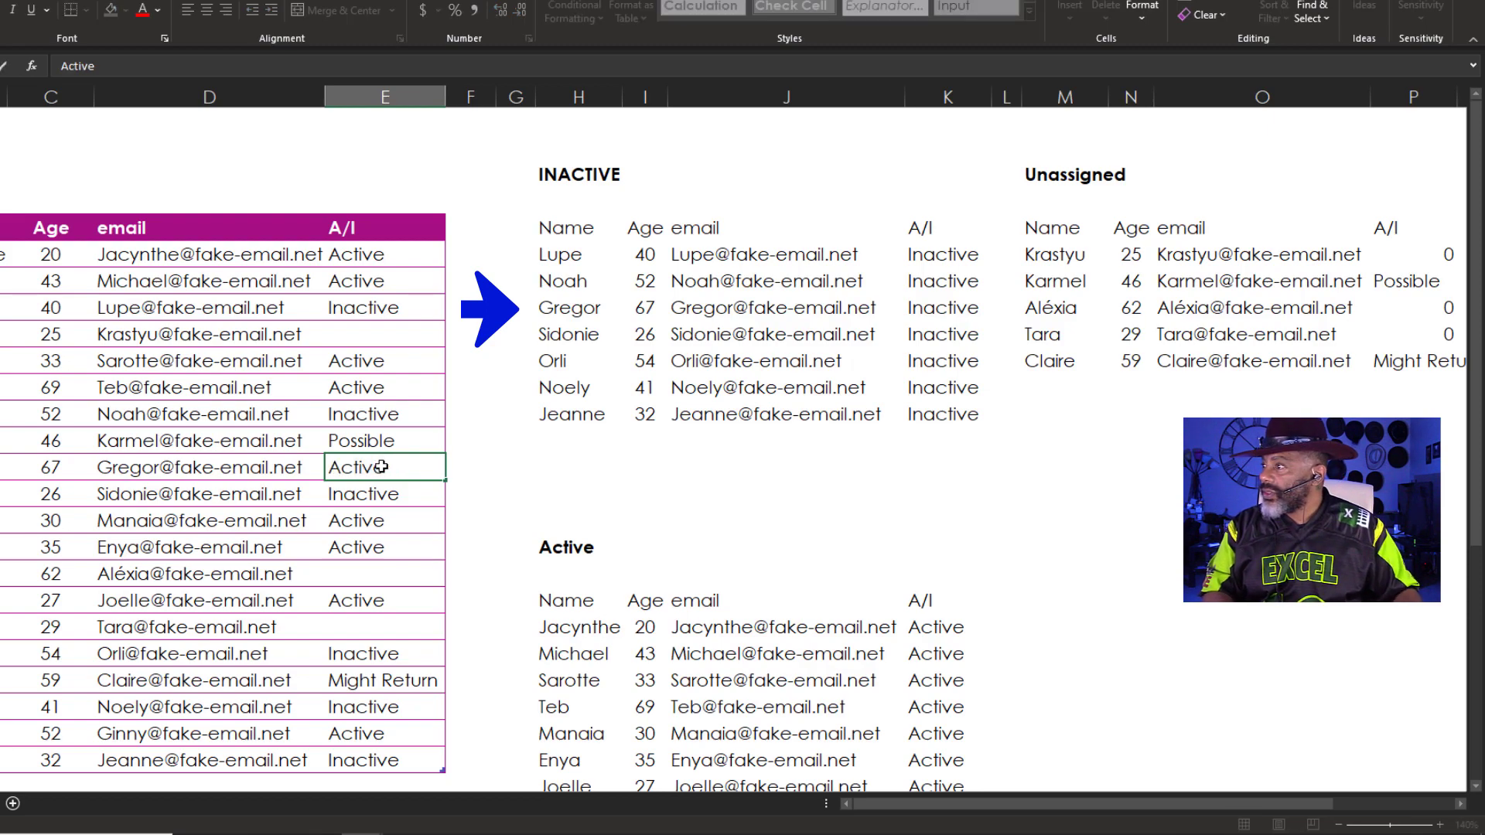
key("Return")
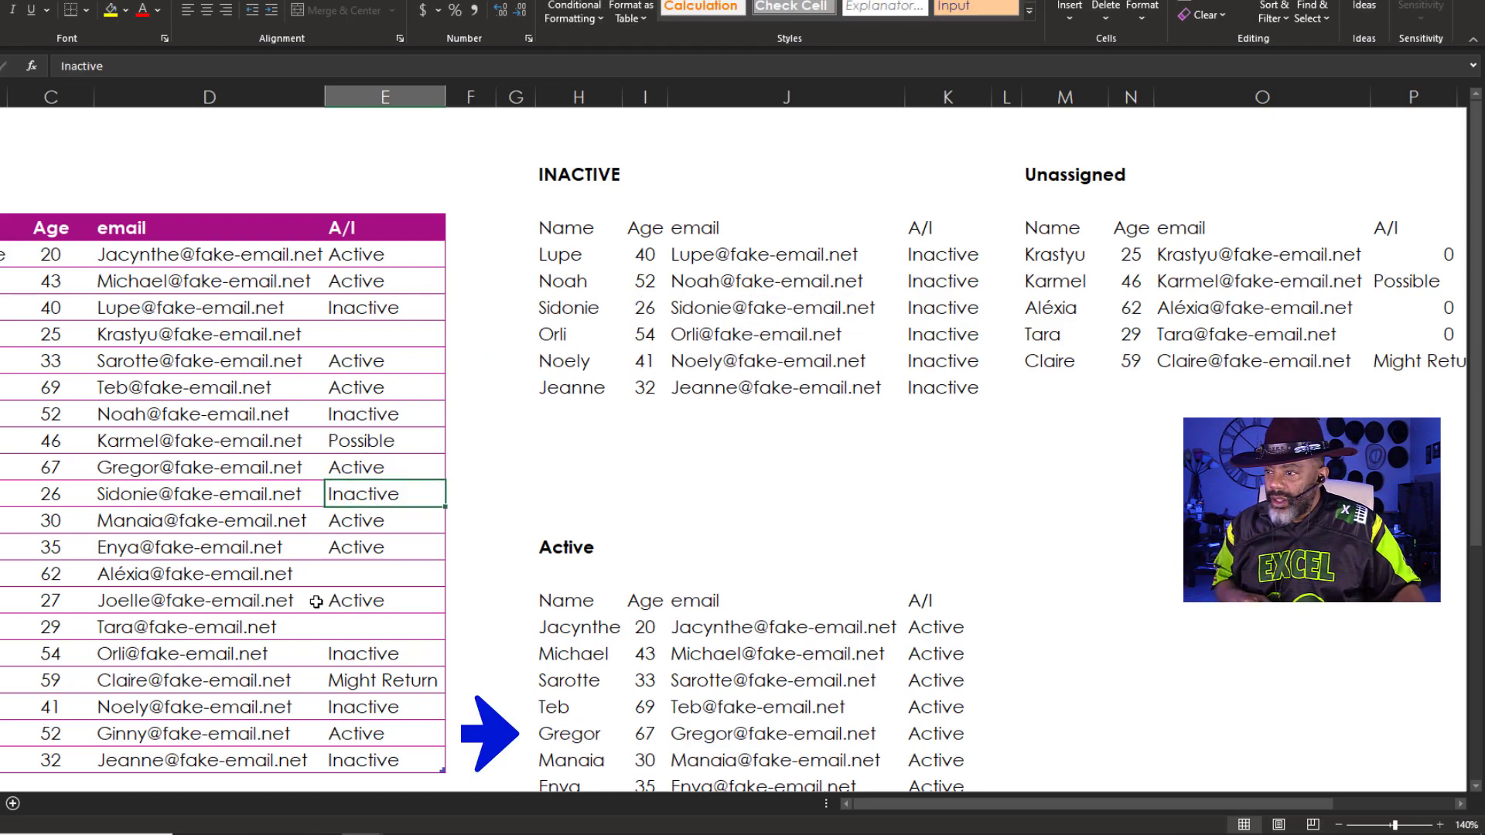
type("Active")
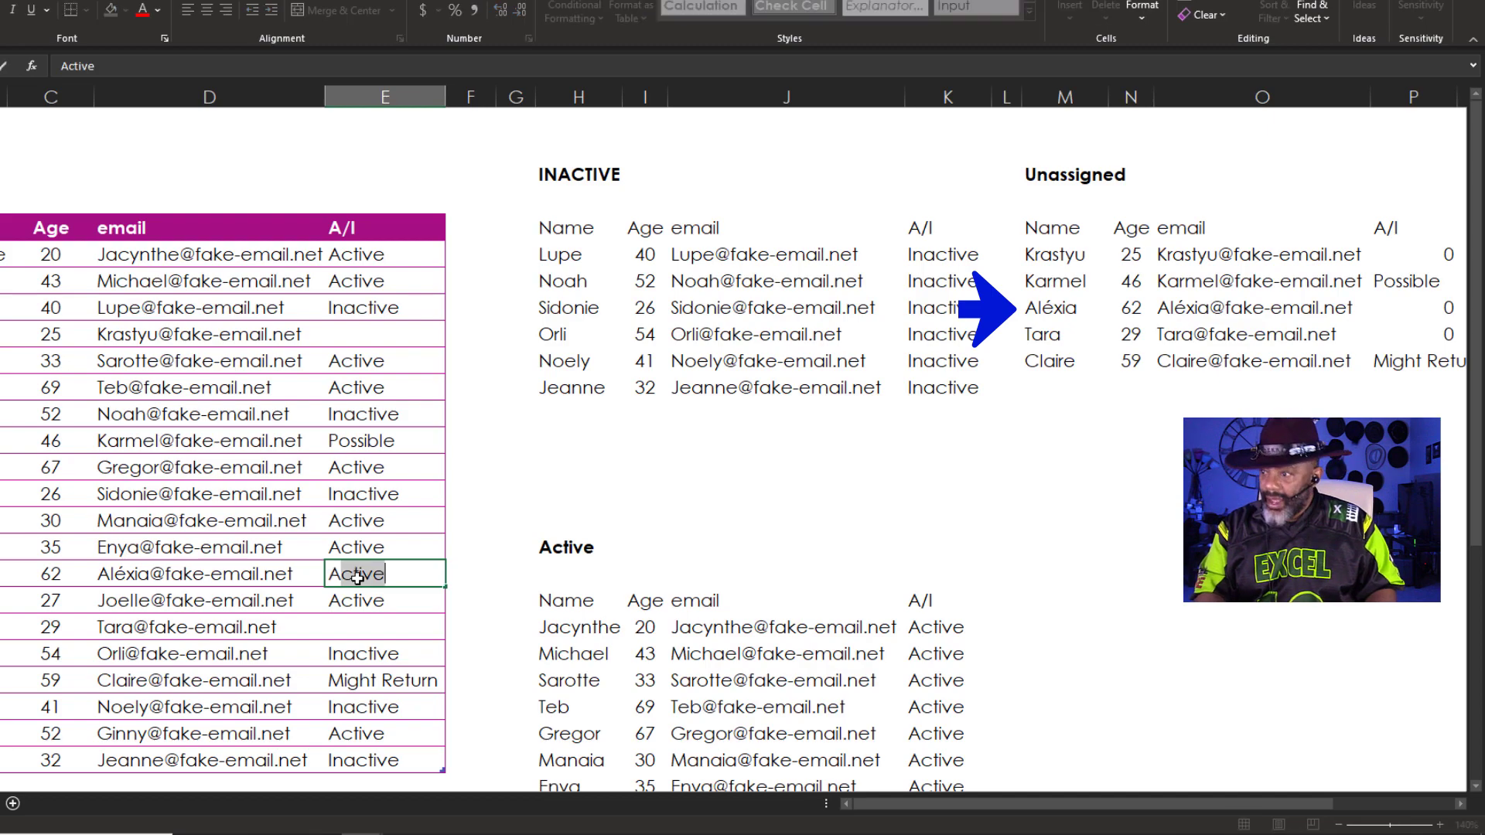
key("Return")
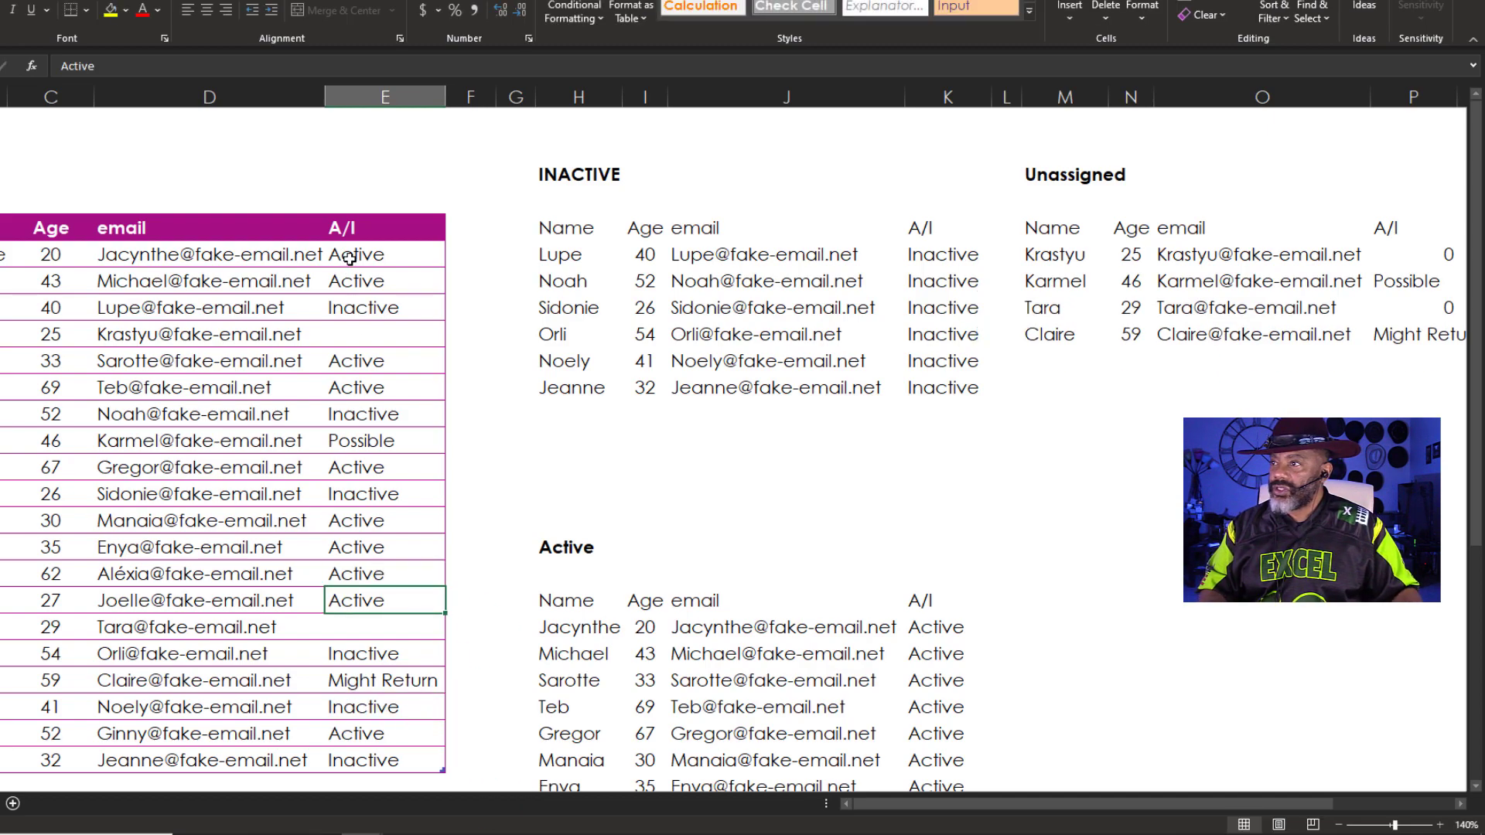
type("Ina")
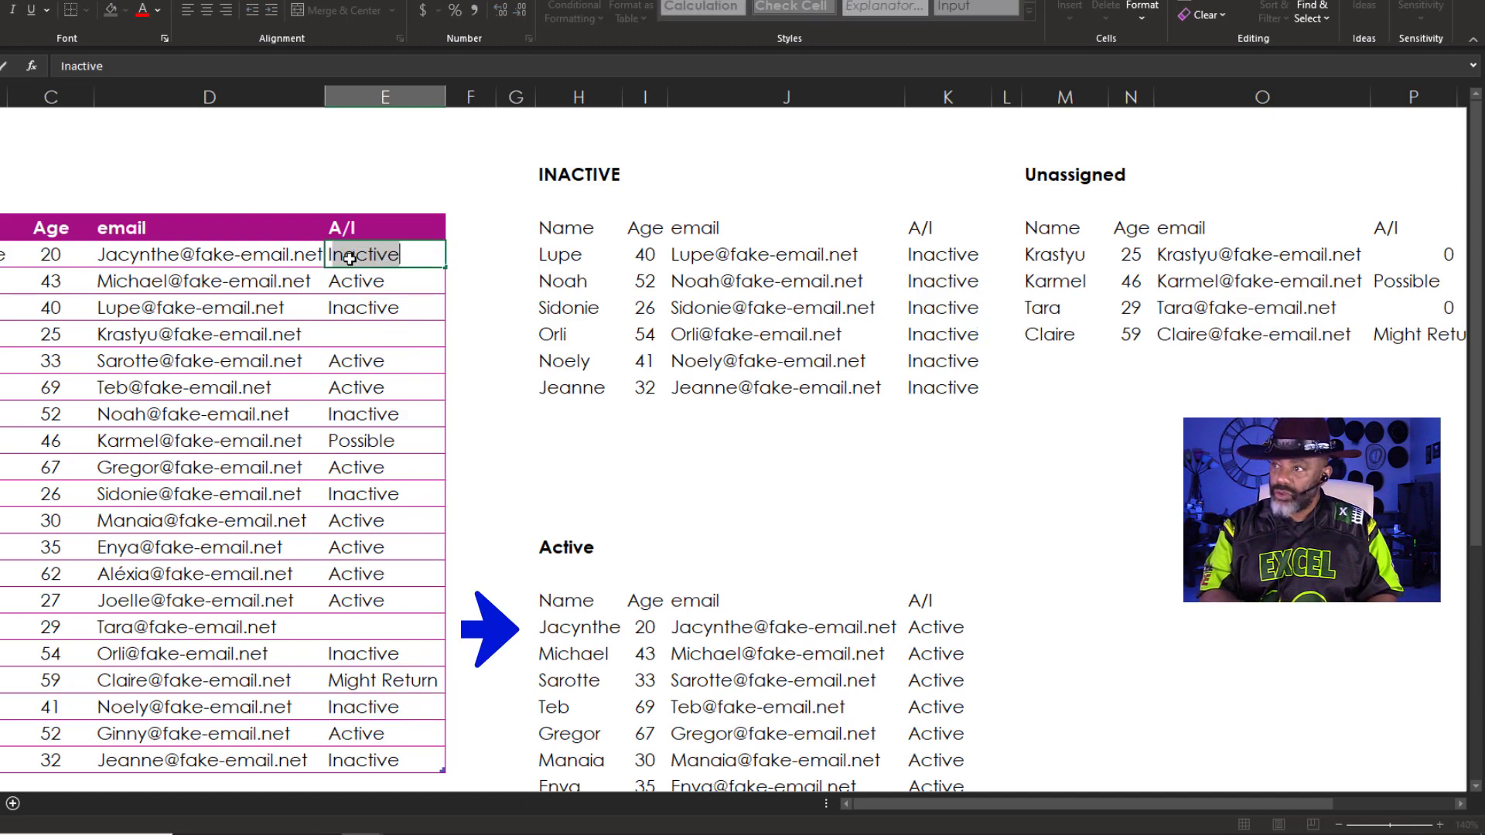
key("Return")
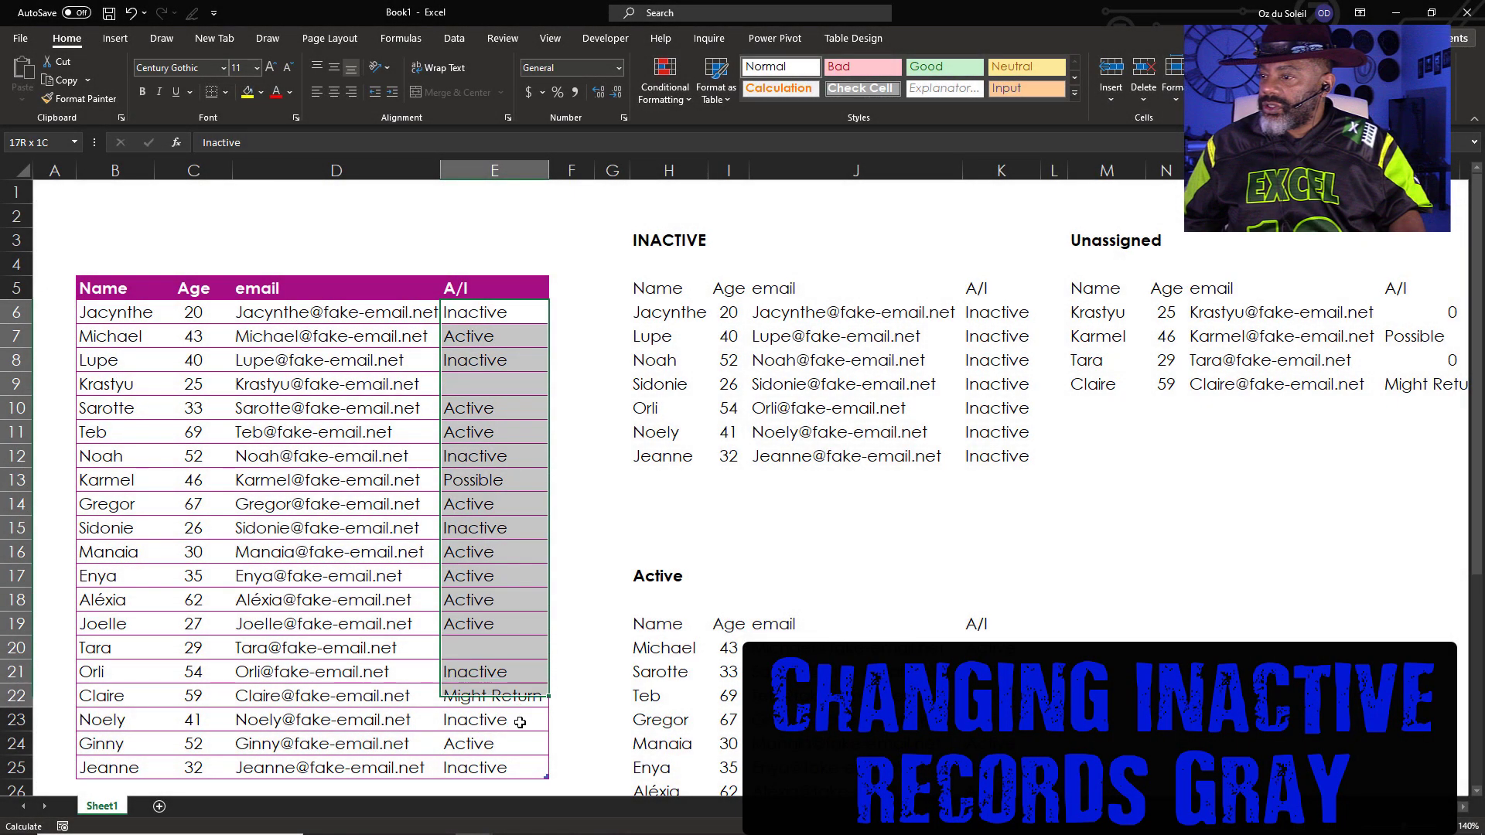
Give E6:E25 a 'Text that Contains Inactive' rule with a bold gray custom font
left_click_drag(519, 721, 519, 769)
left_click(665, 93)
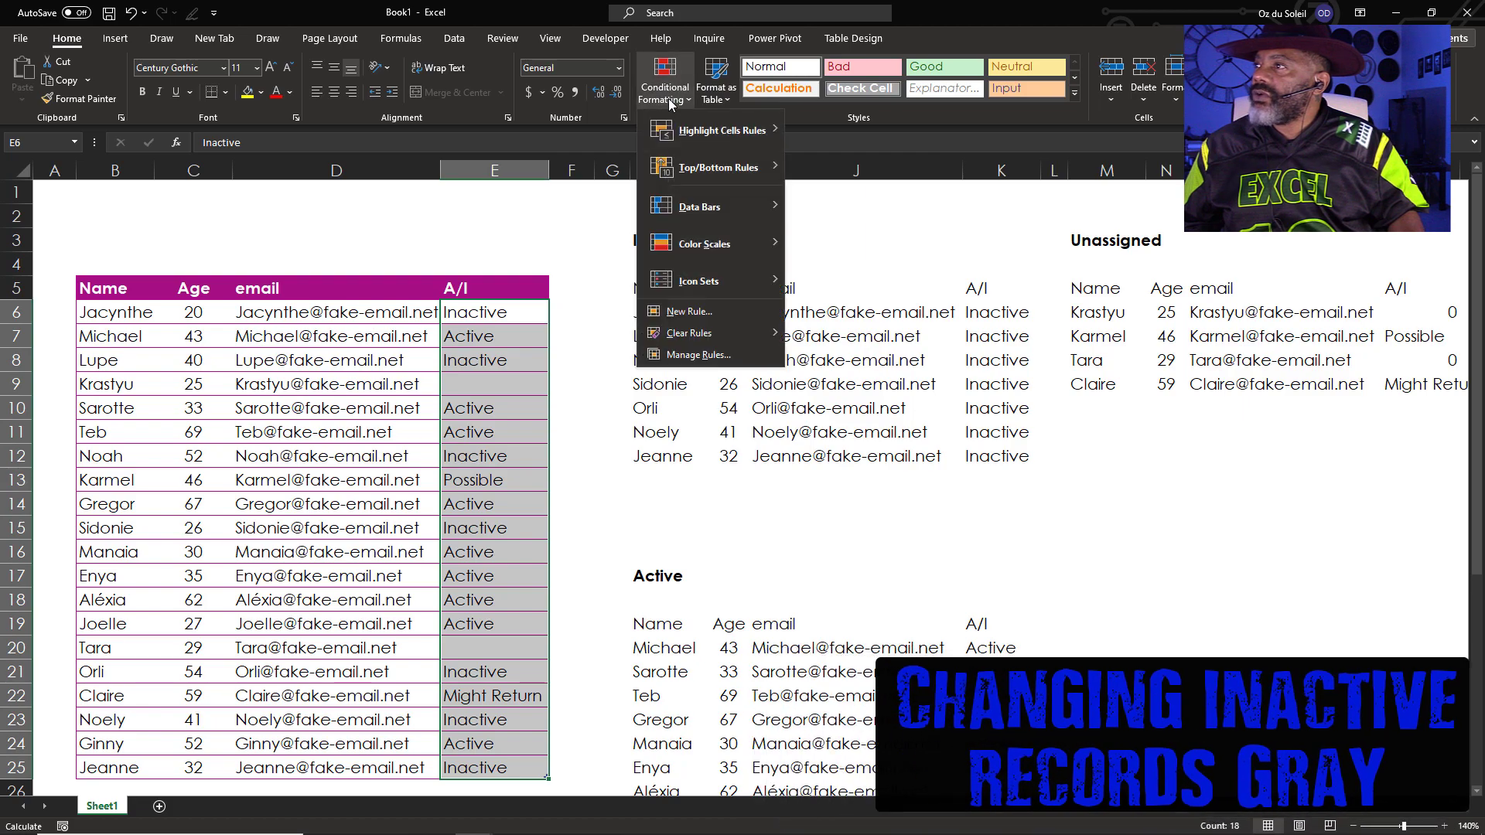
mouse_move(710, 130)
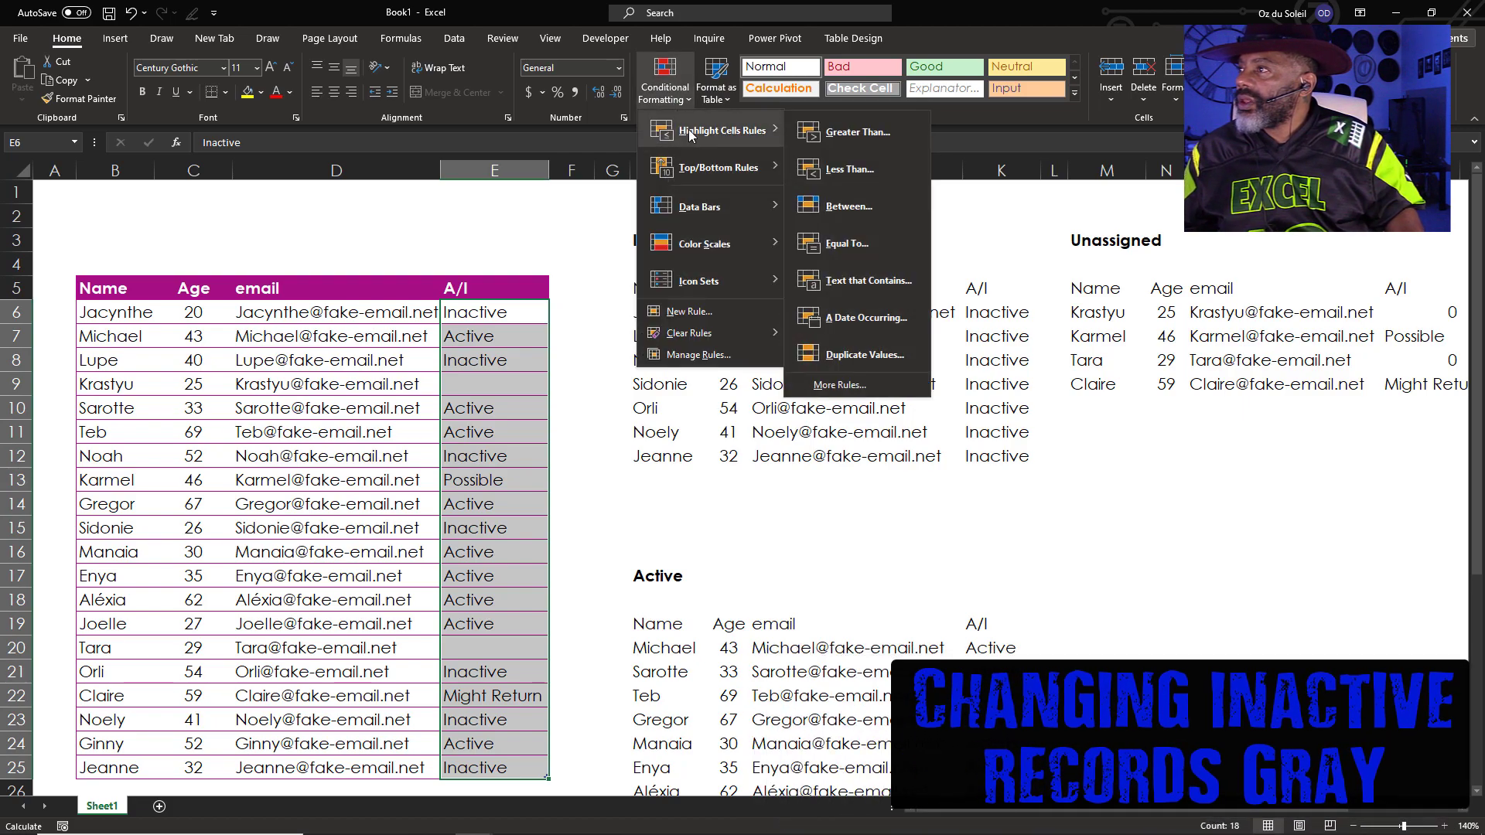
left_click(858, 281)
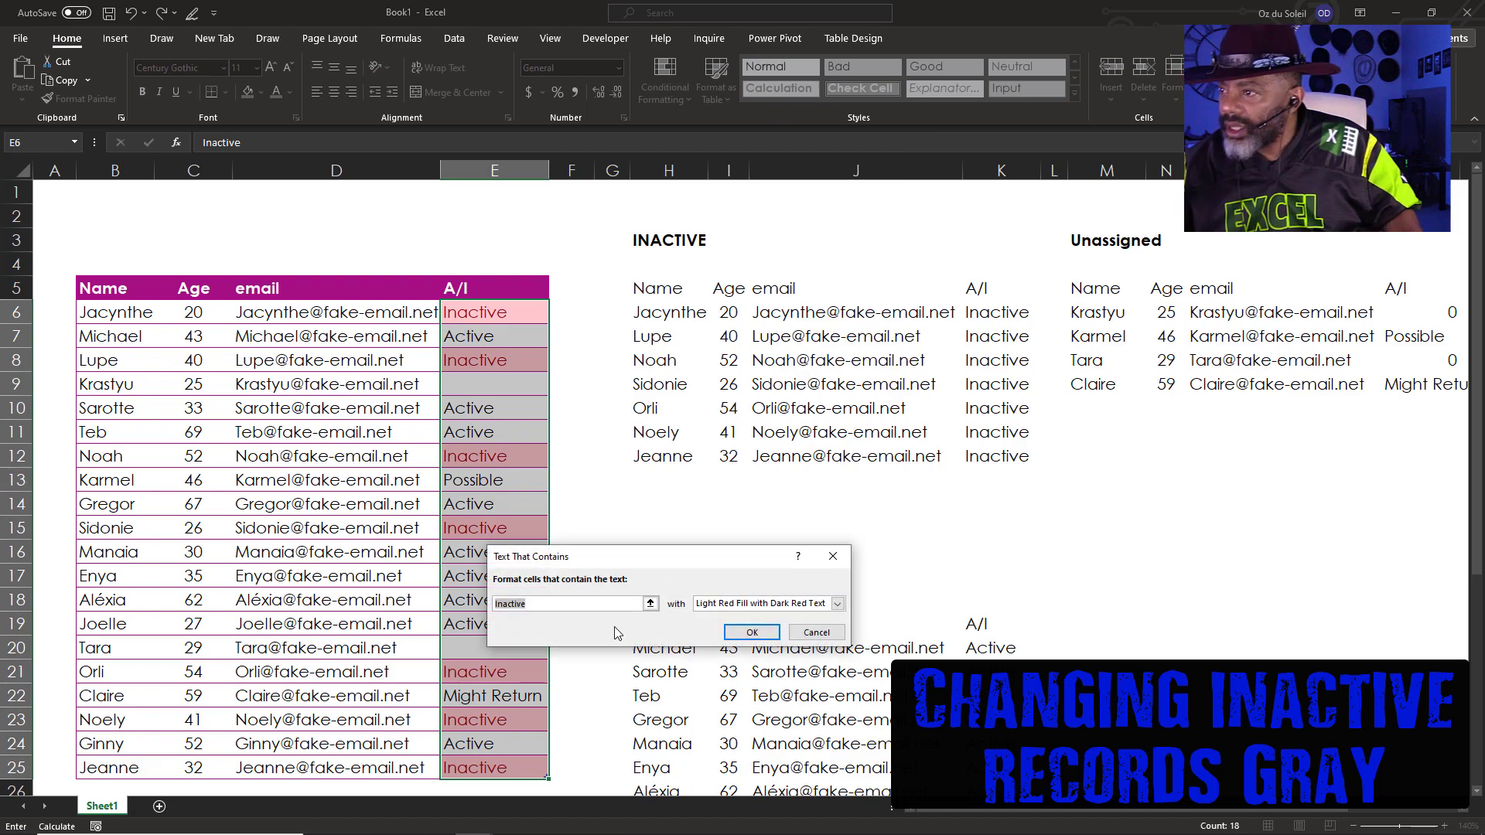
left_click(837, 603)
left_click(749, 677)
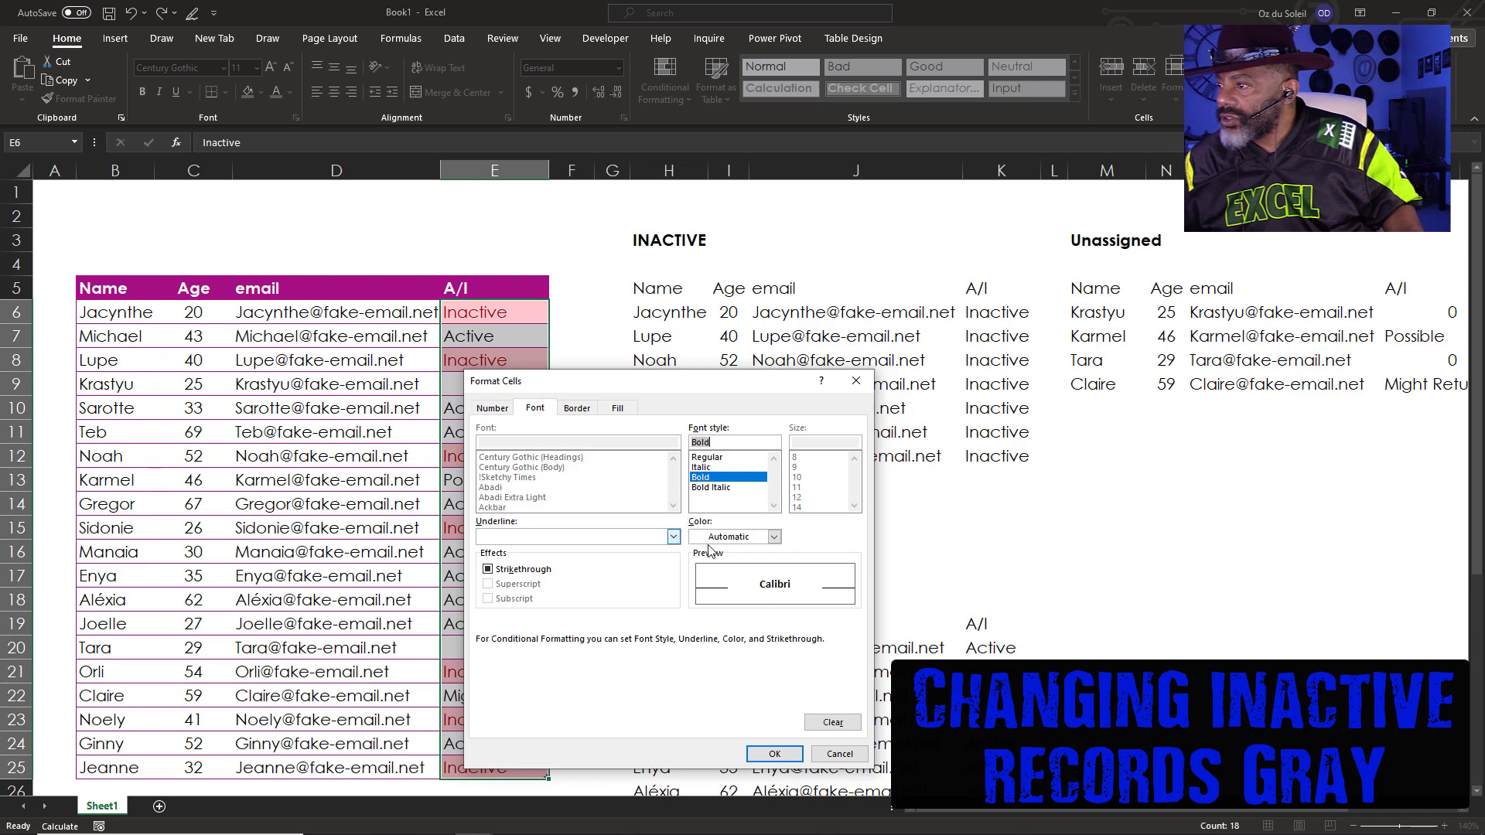
left_click(774, 537)
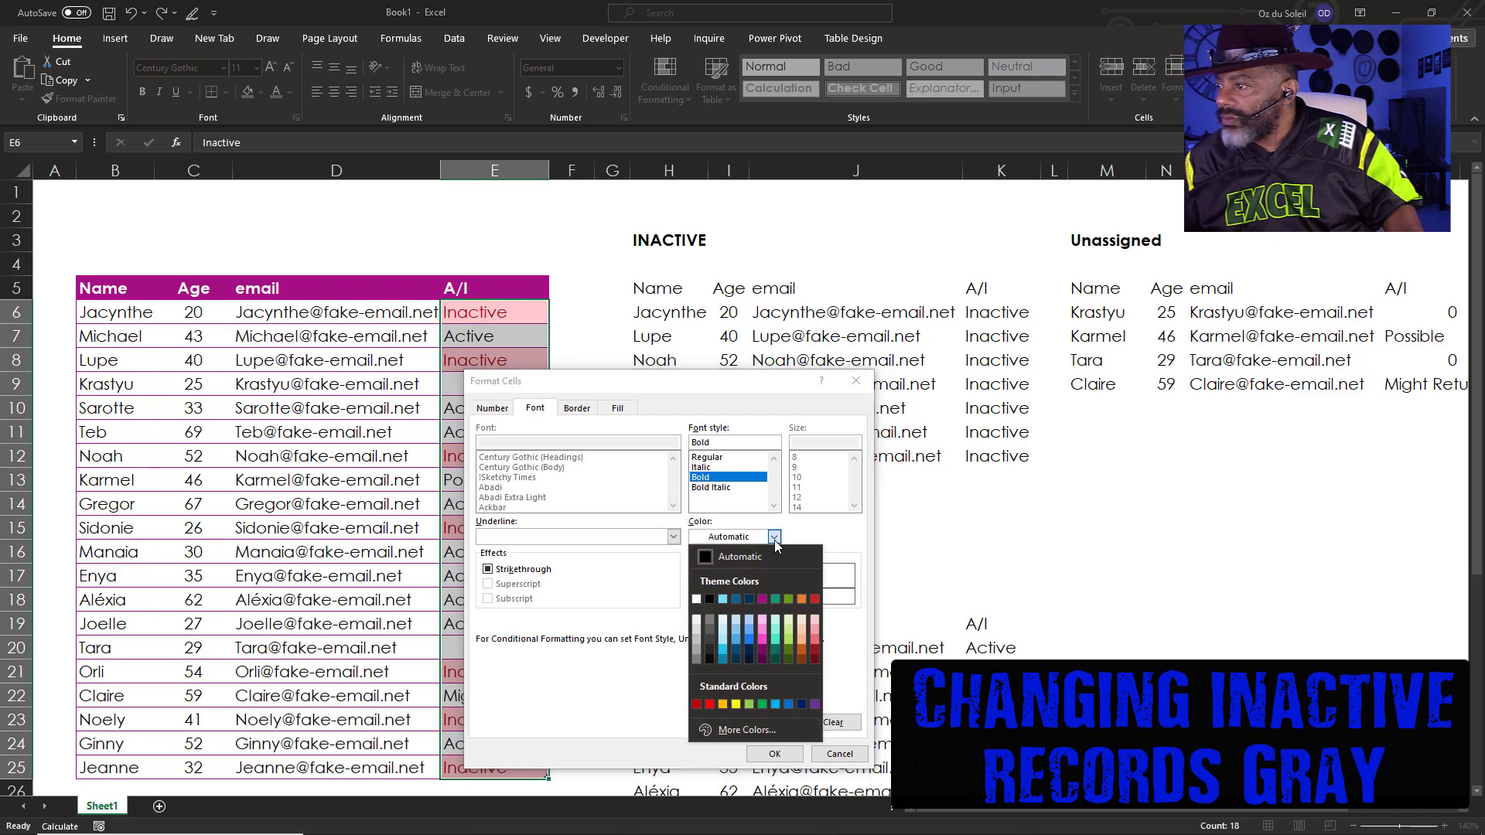
left_click(709, 631)
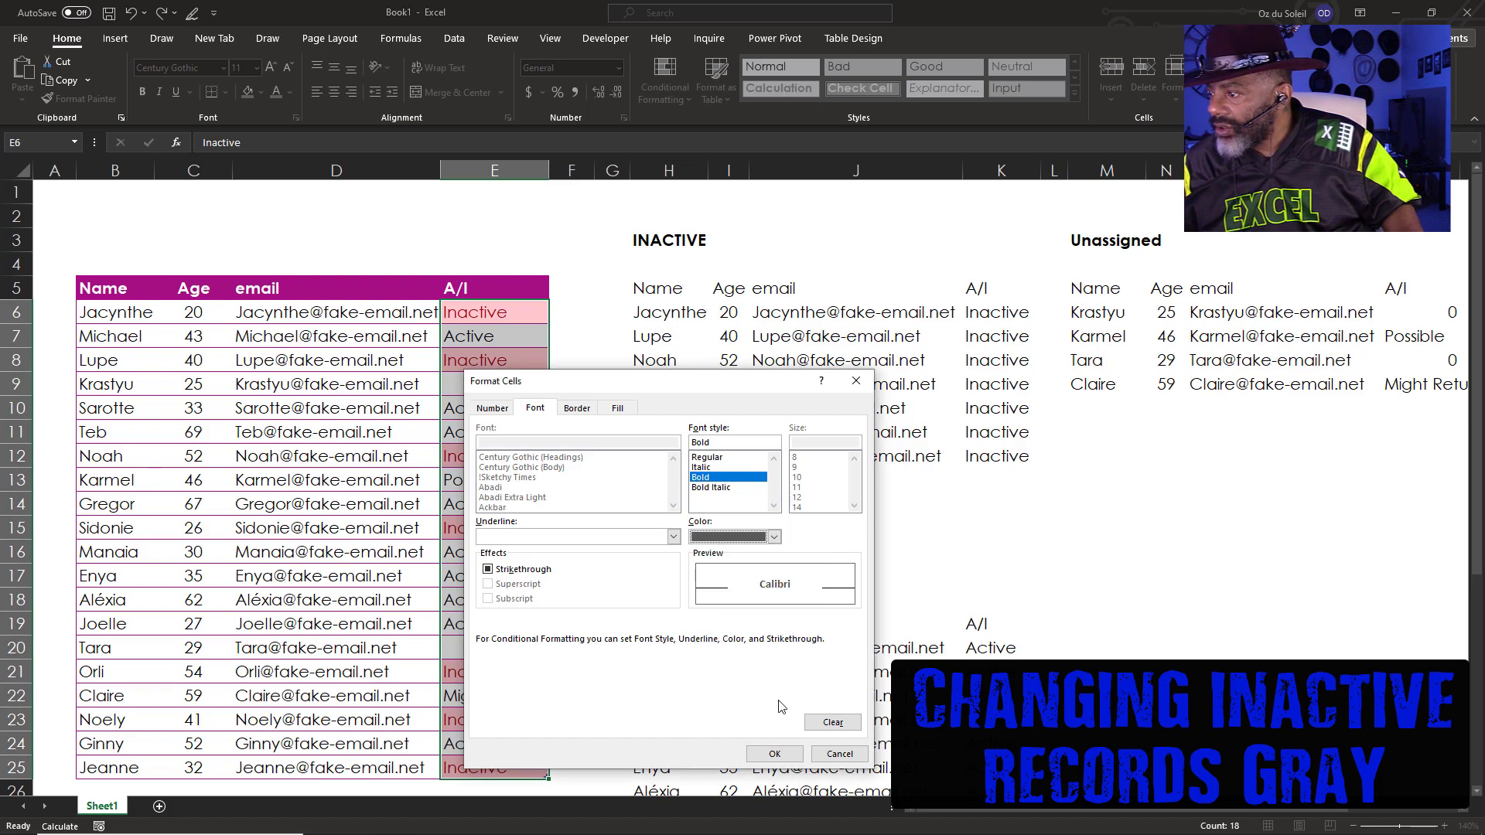
left_click(775, 755)
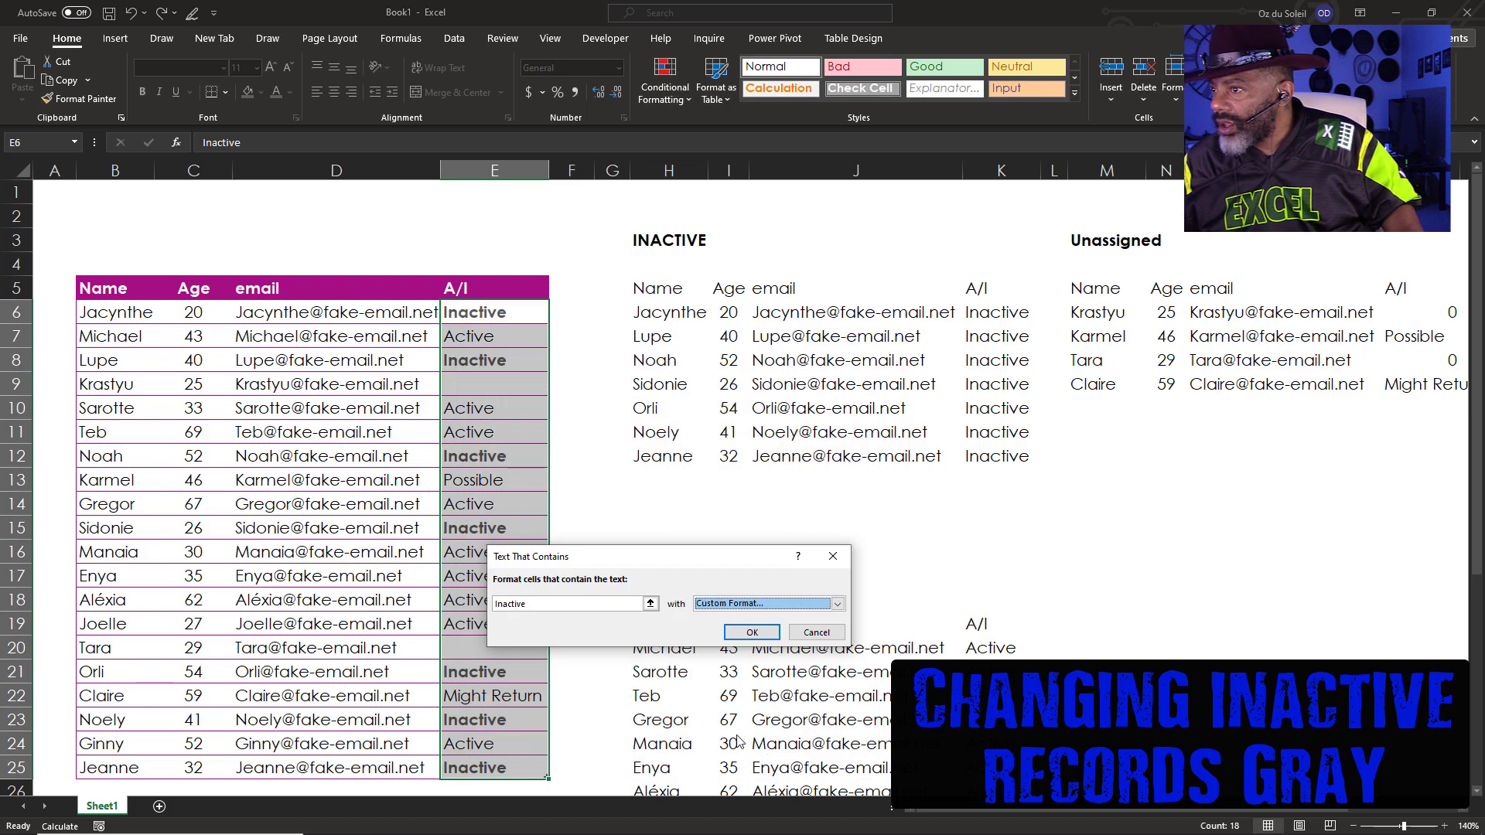
left_click(749, 633)
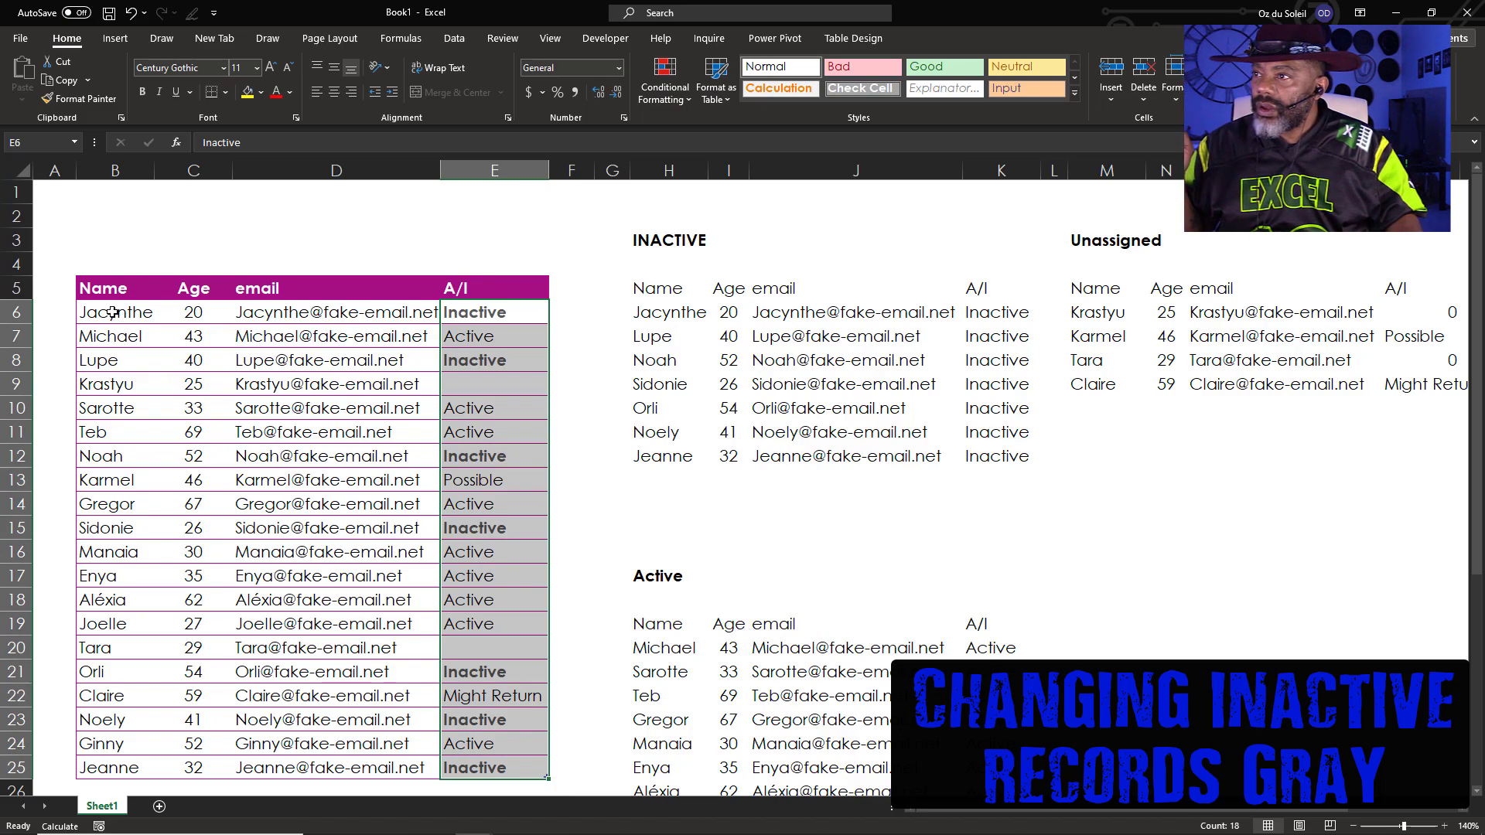
Start a new formula rule on B6:D25 using =$E6="Inactive"
left_click_drag(113, 313, 367, 772)
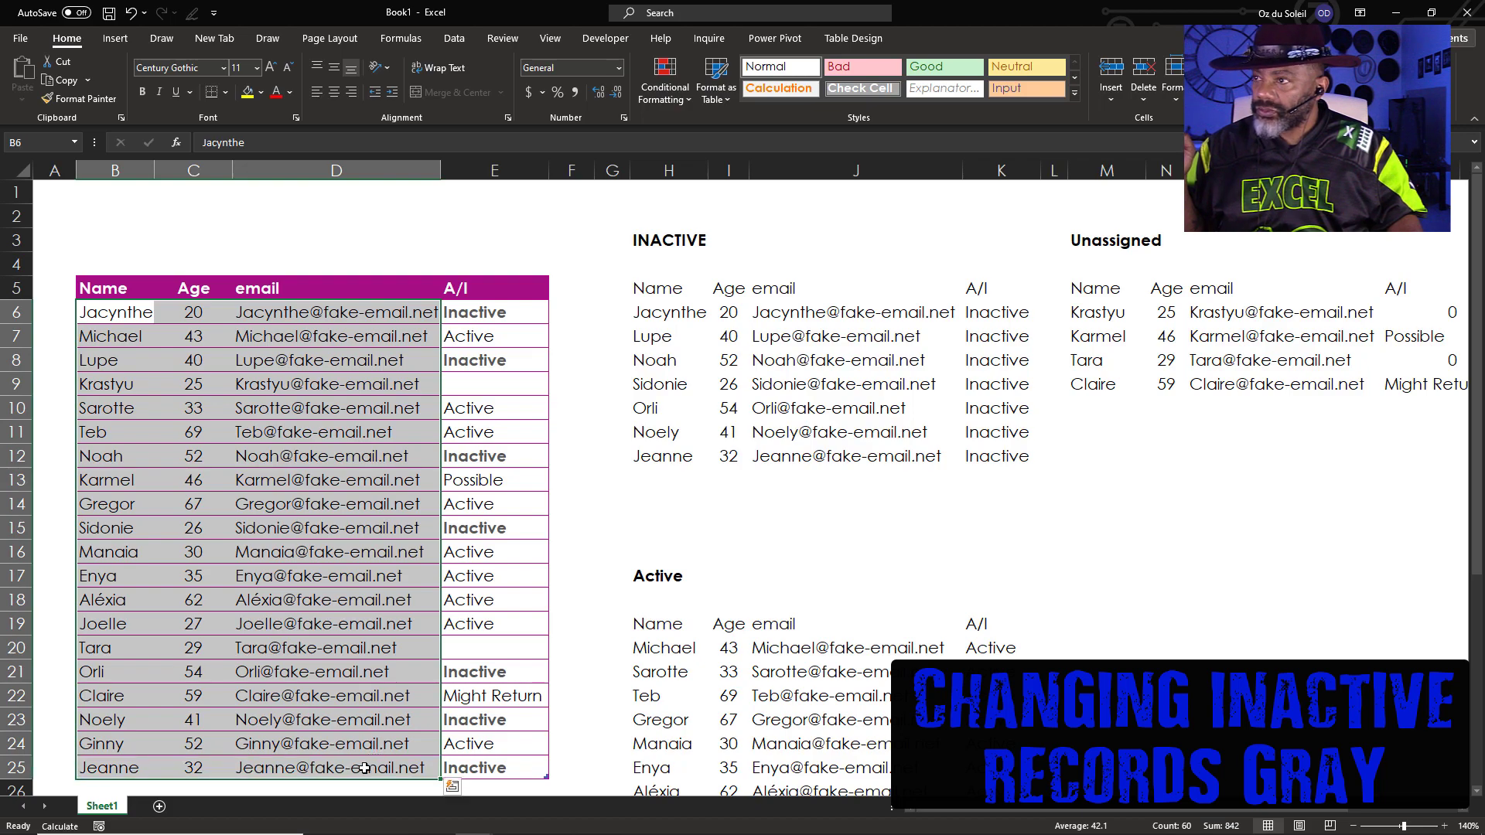
left_click(655, 100)
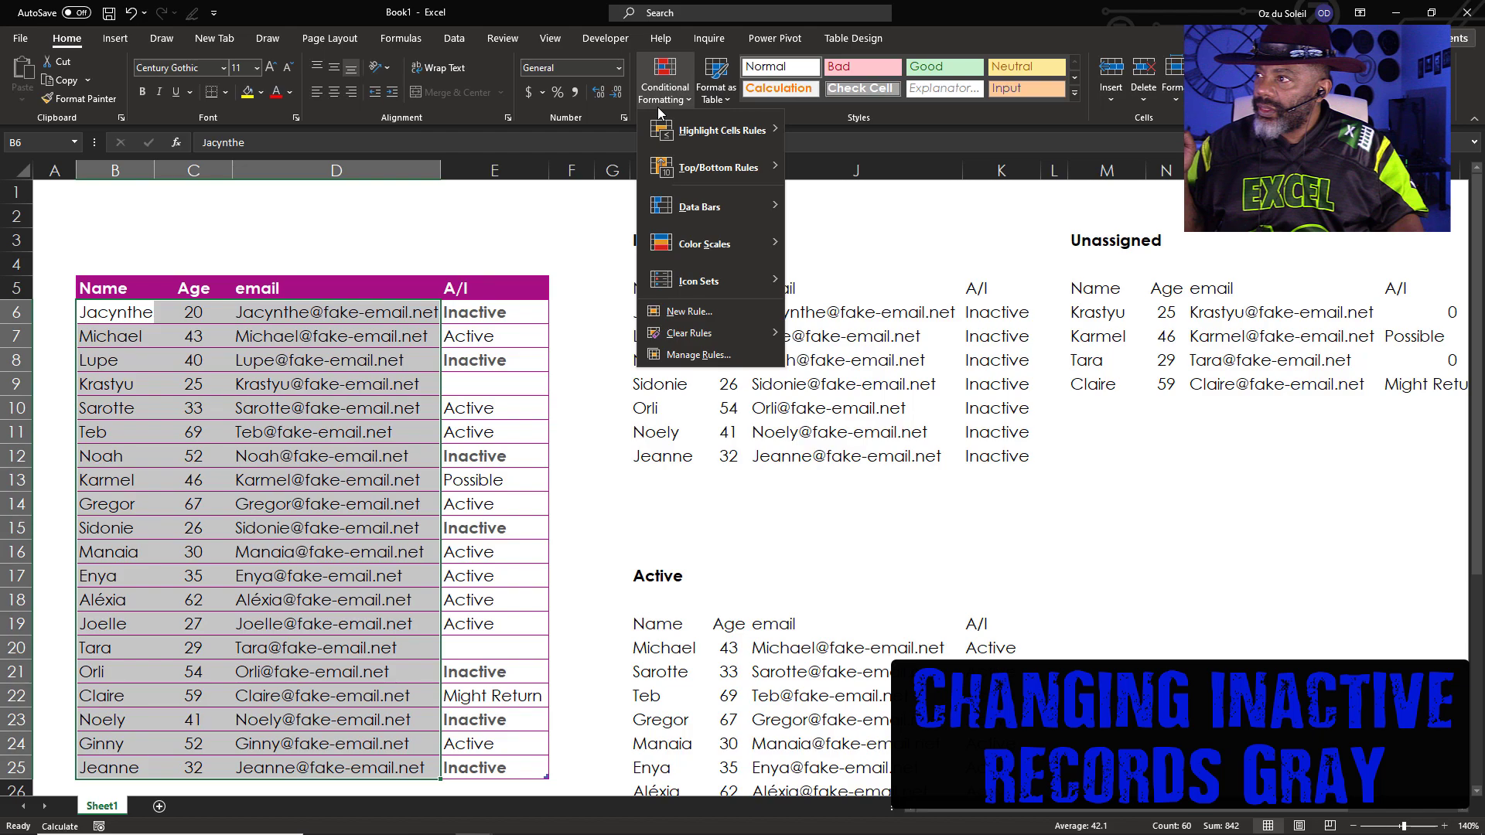
left_click(692, 312)
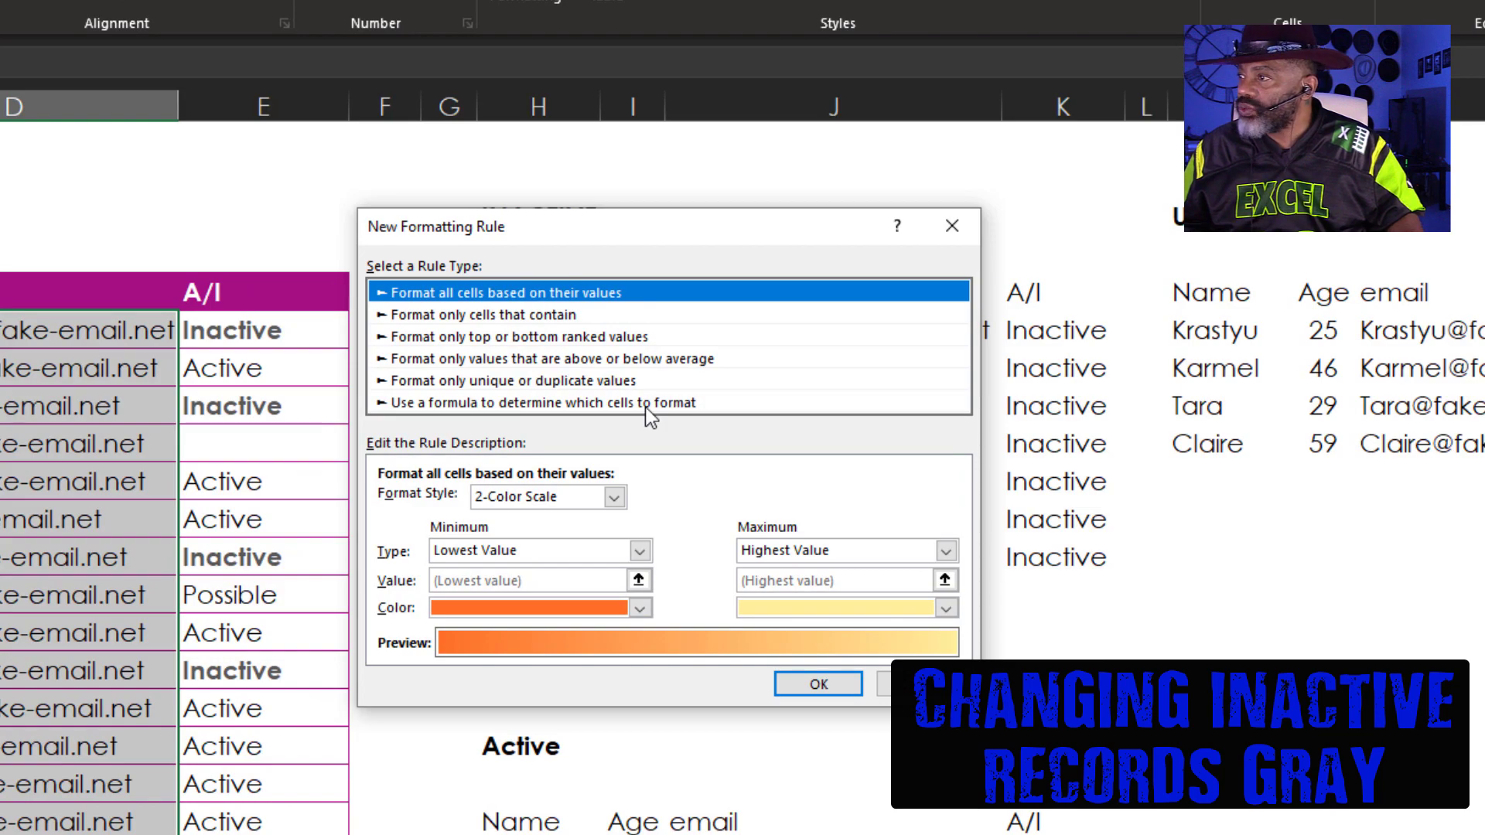
left_click(647, 403)
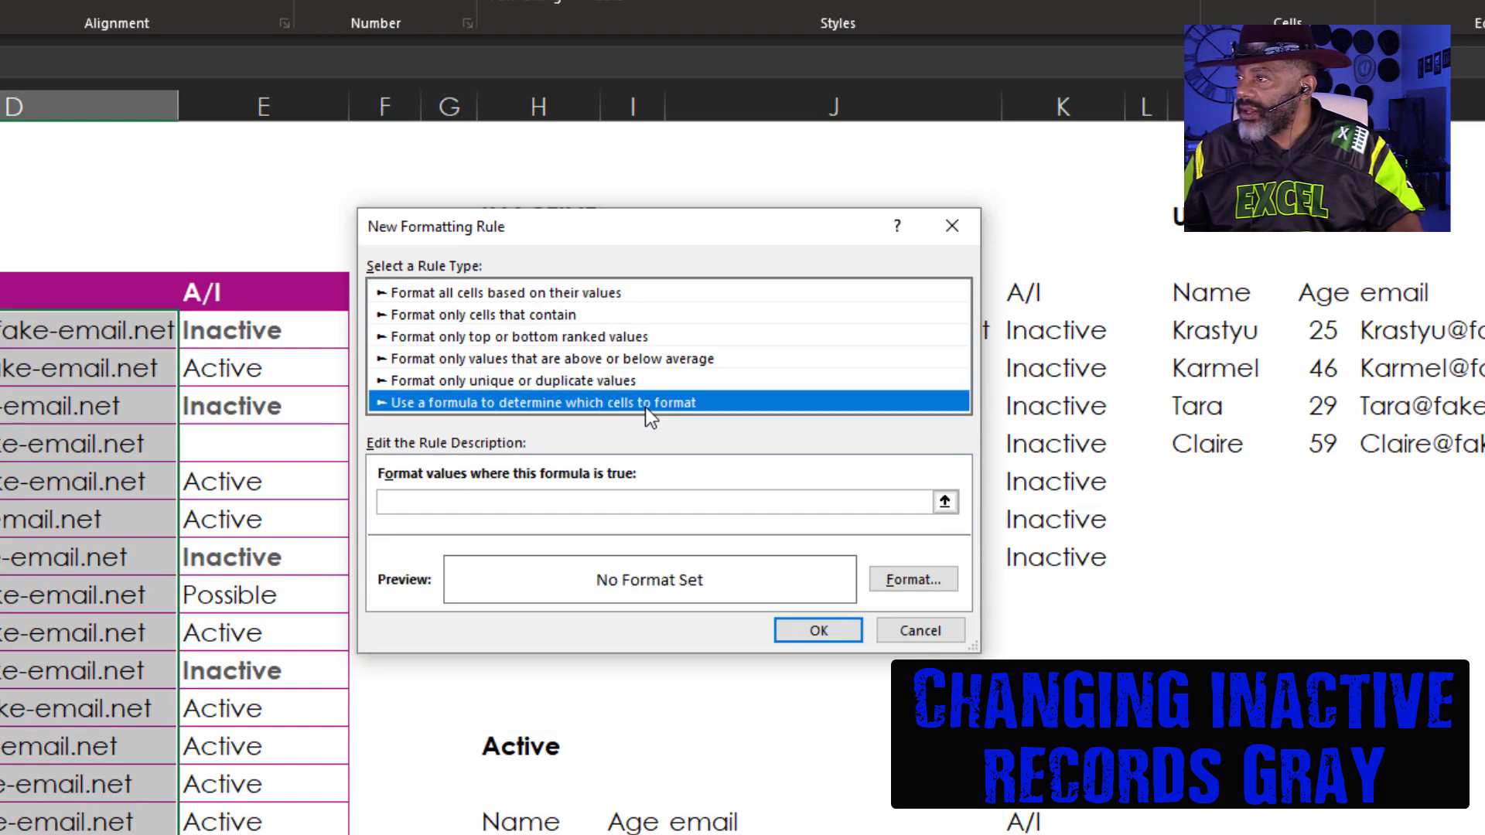
left_click(944, 502)
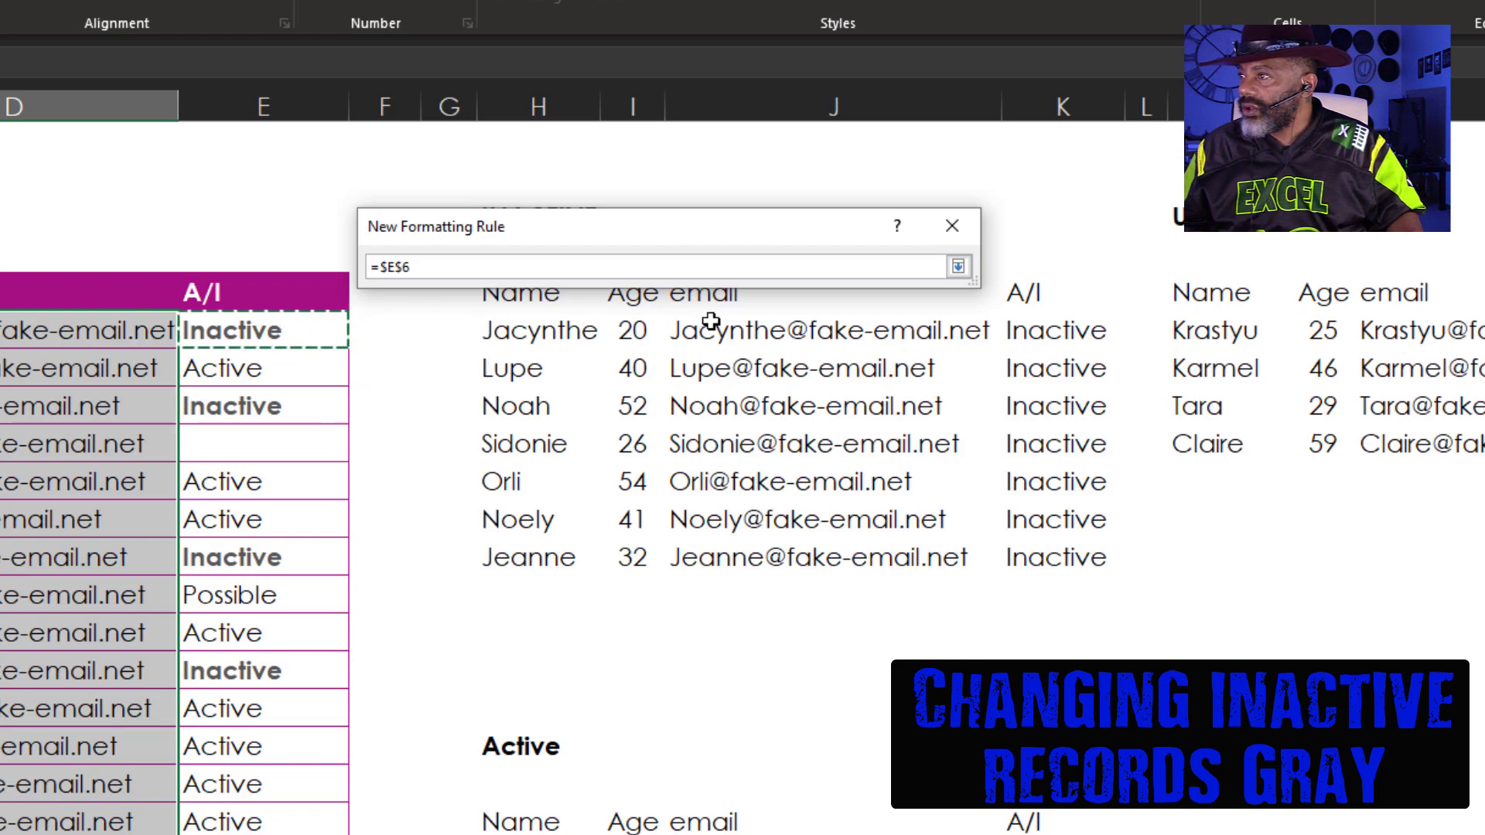
left_click(958, 268)
type("=\"I")
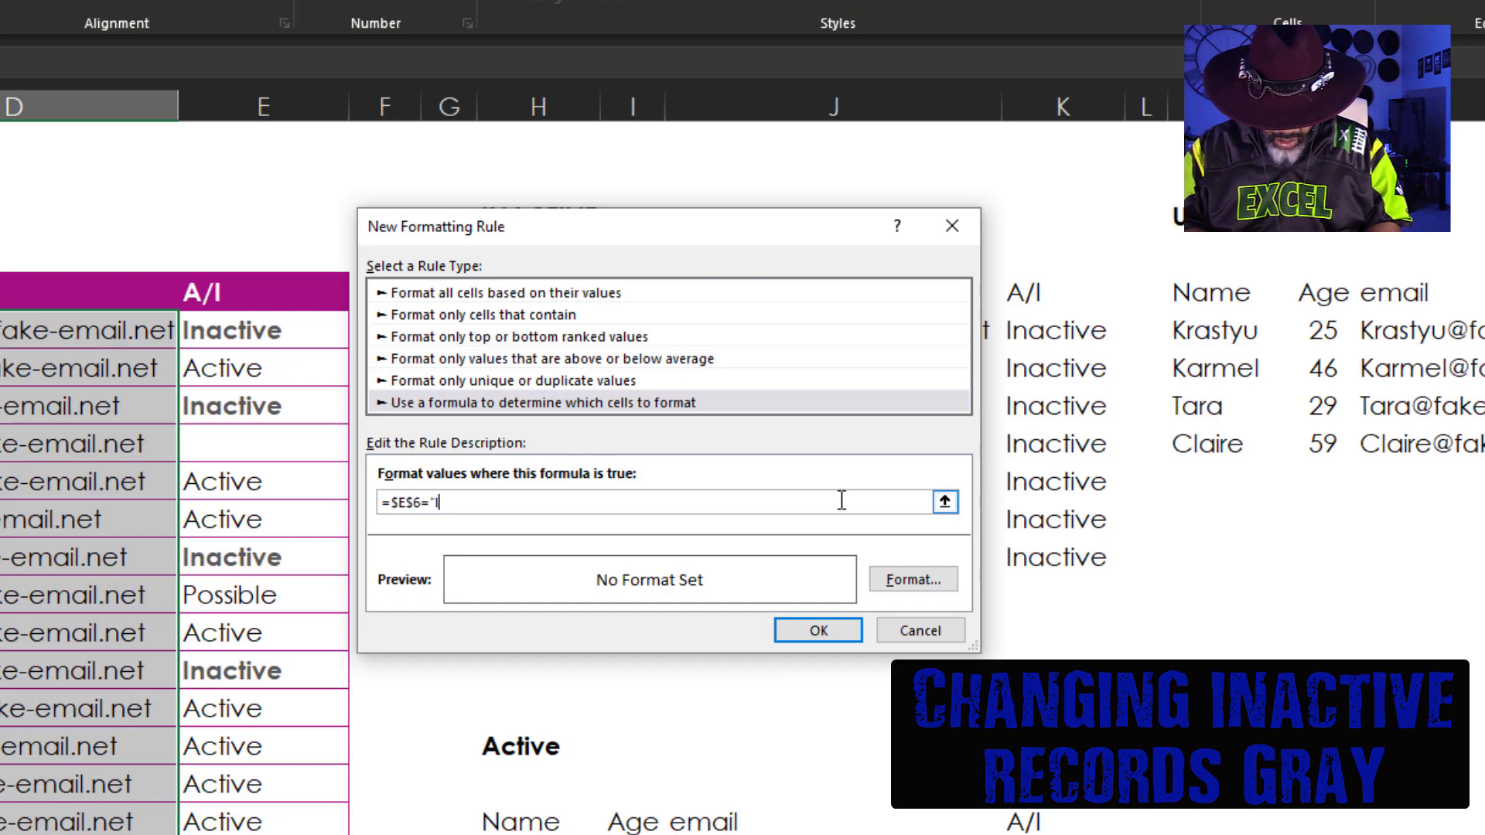
type("nactive")
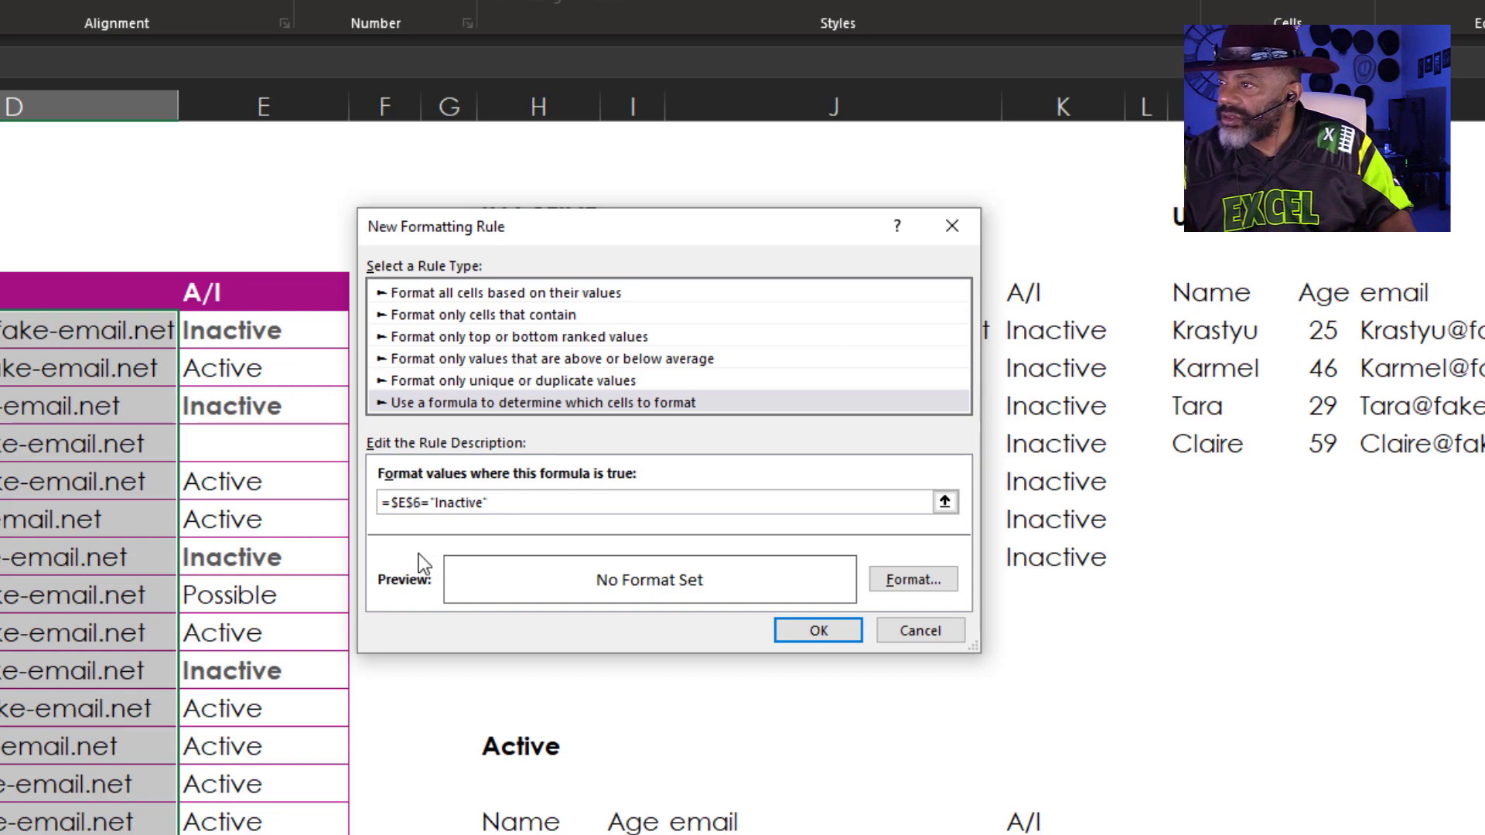
key("BackSpace")
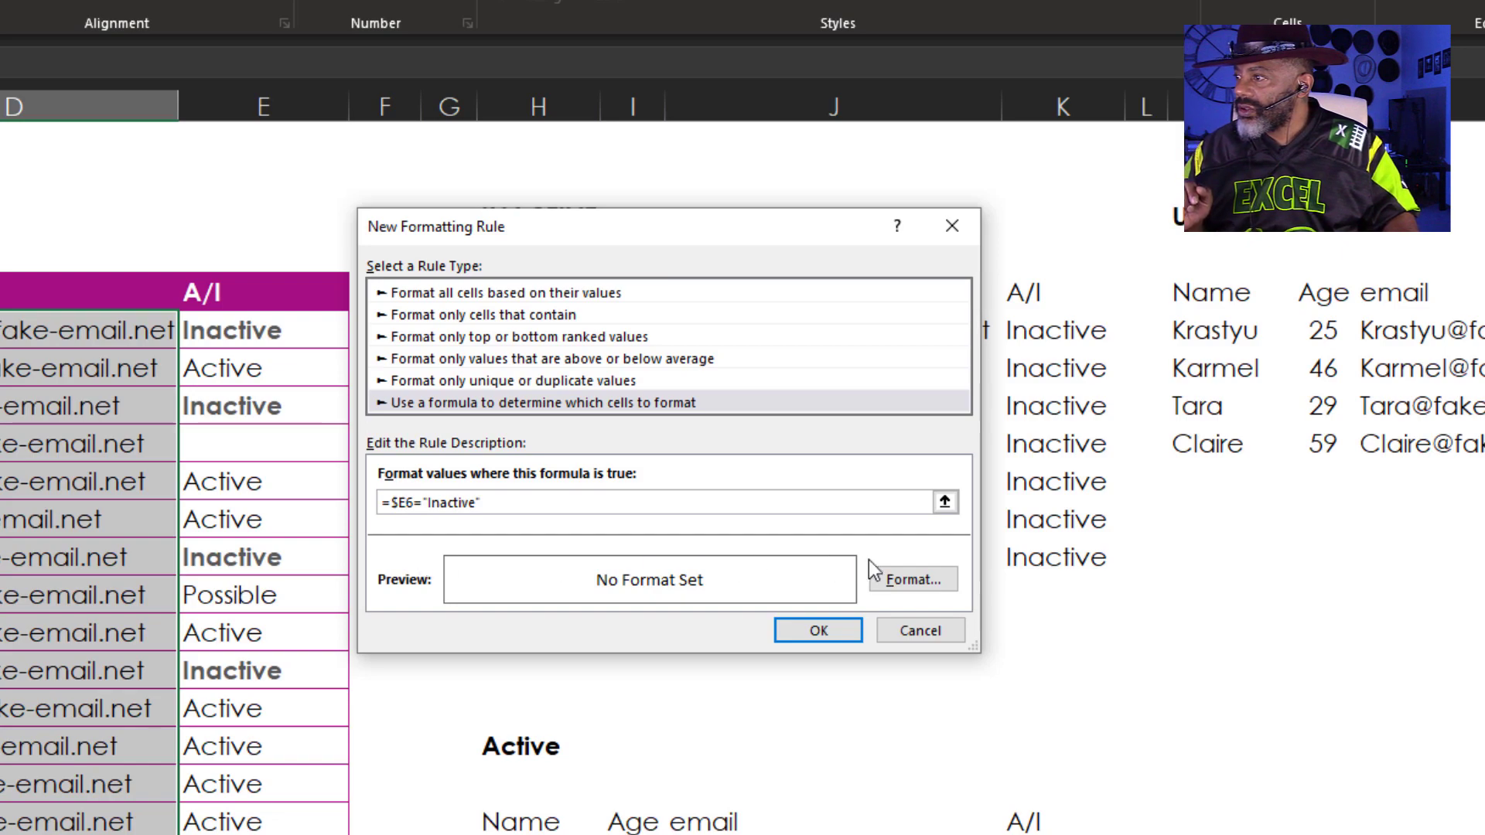
Set the rule's format to bold with a gray font colour
left_click(902, 587)
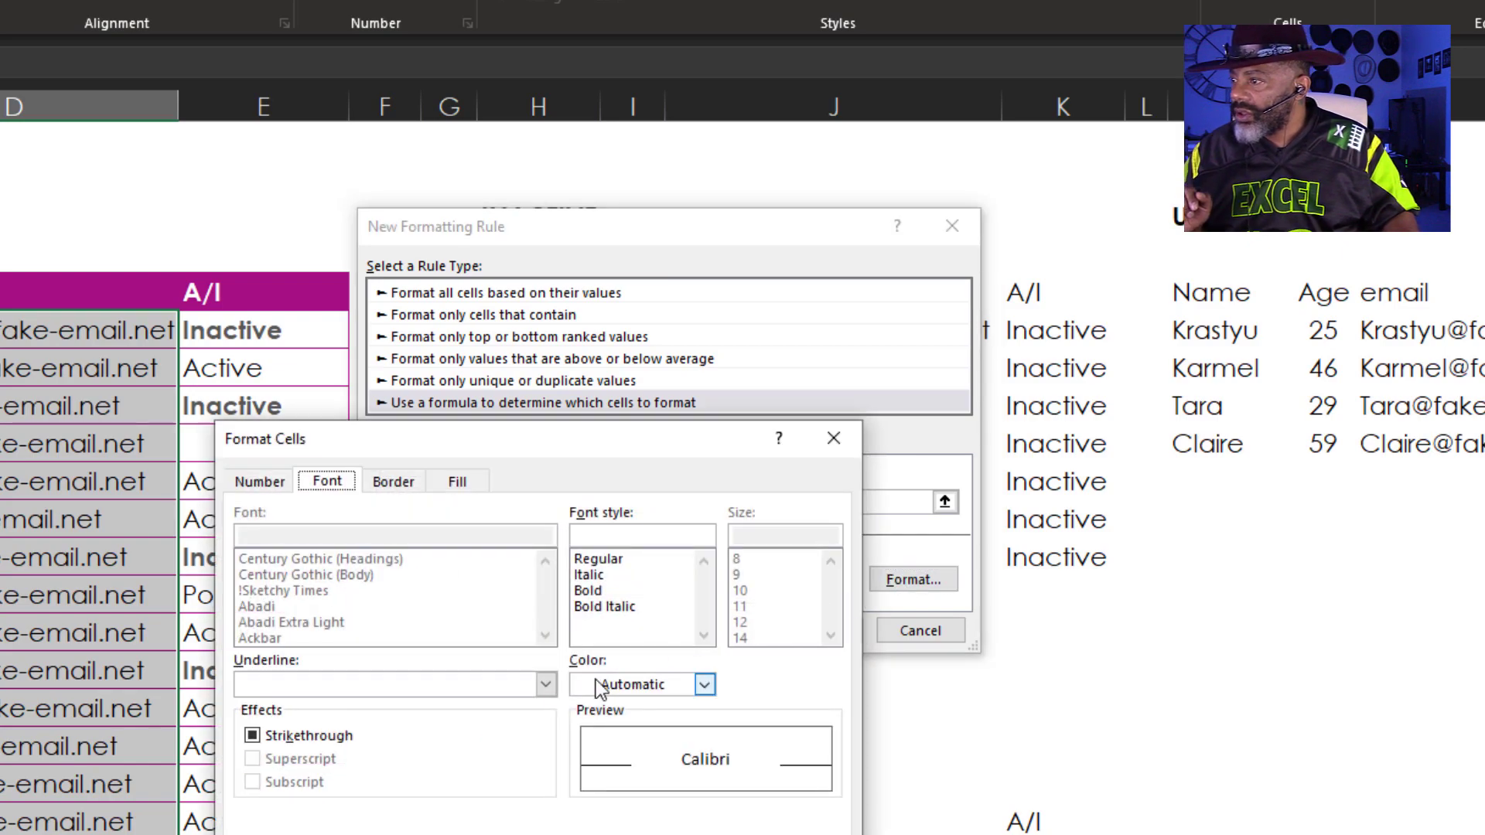
left_click(594, 590)
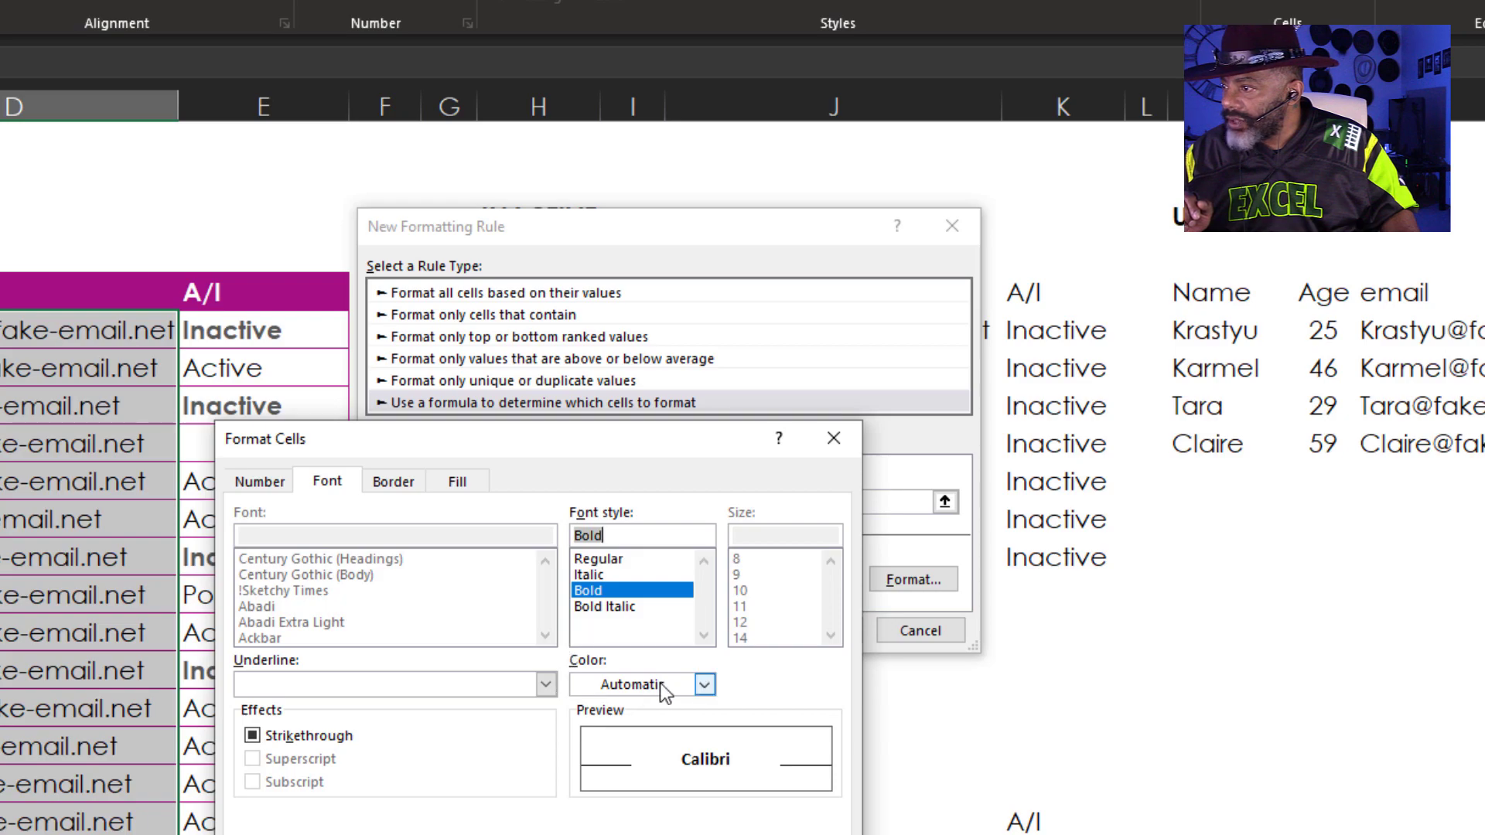
left_click(704, 683)
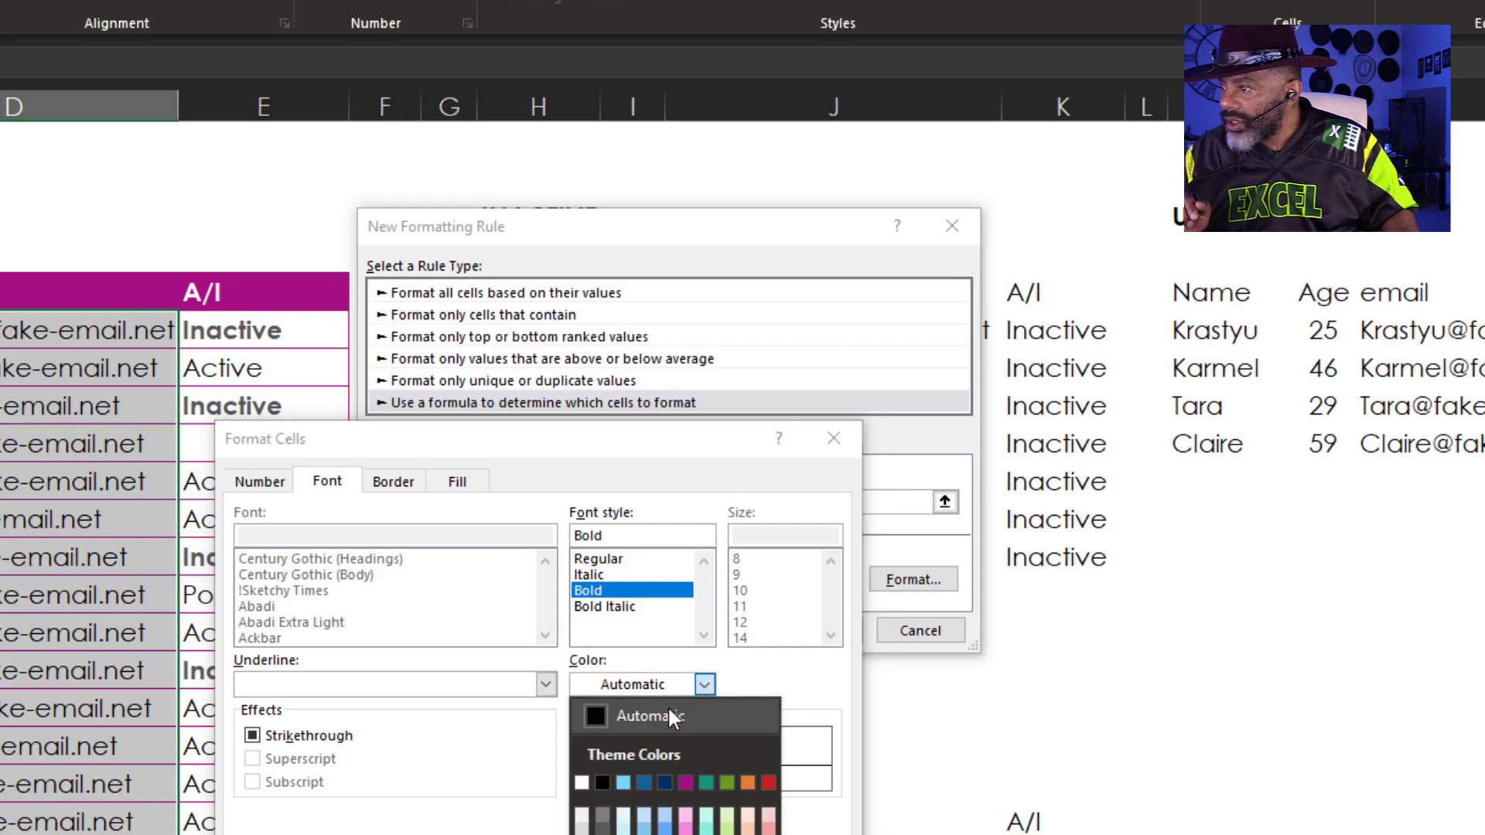
left_click(602, 825)
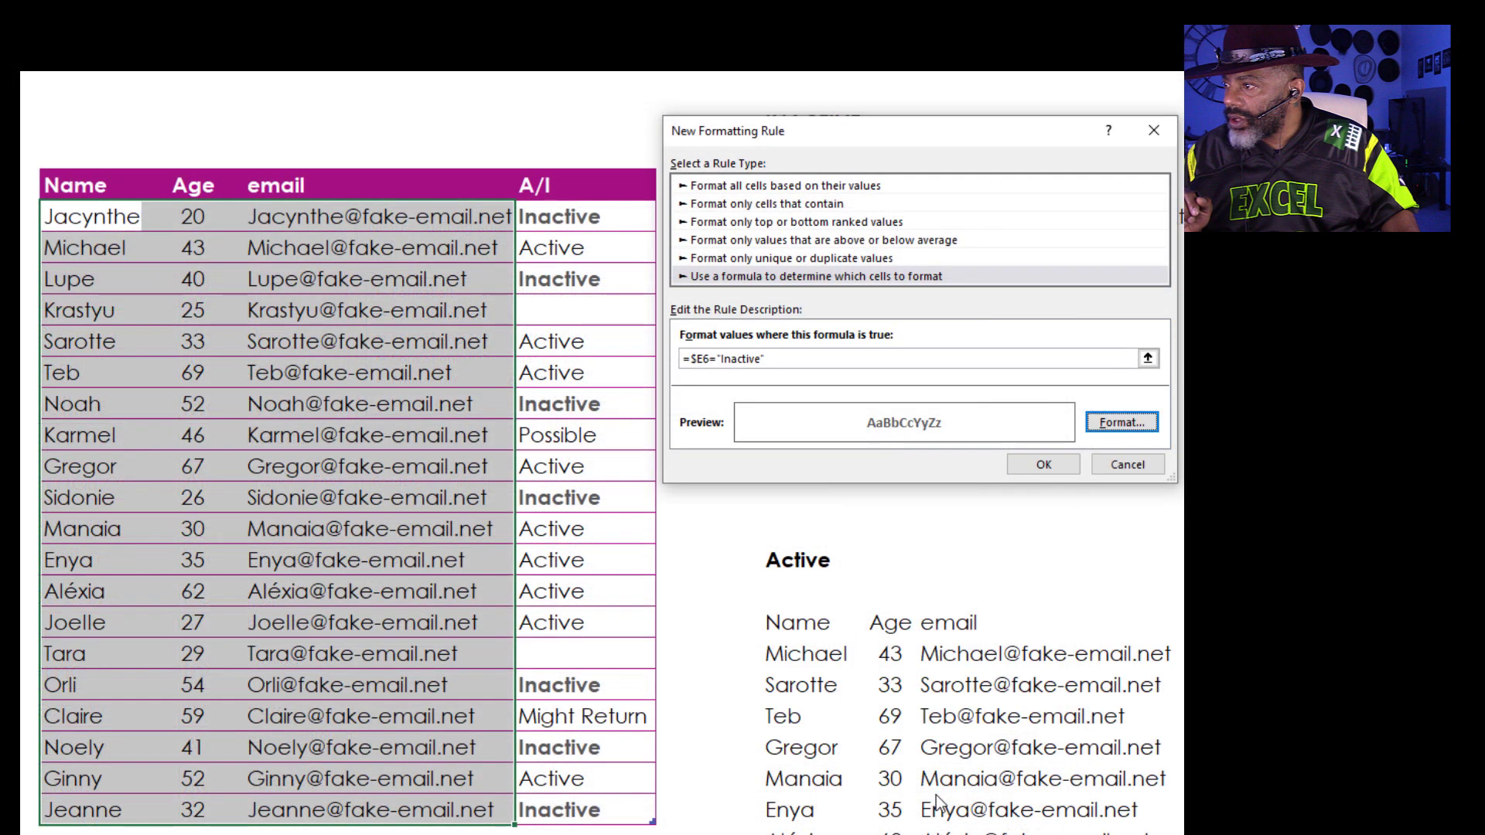
Apply the bold gray row rule and change Lupe's status to Active
left_click(1042, 464)
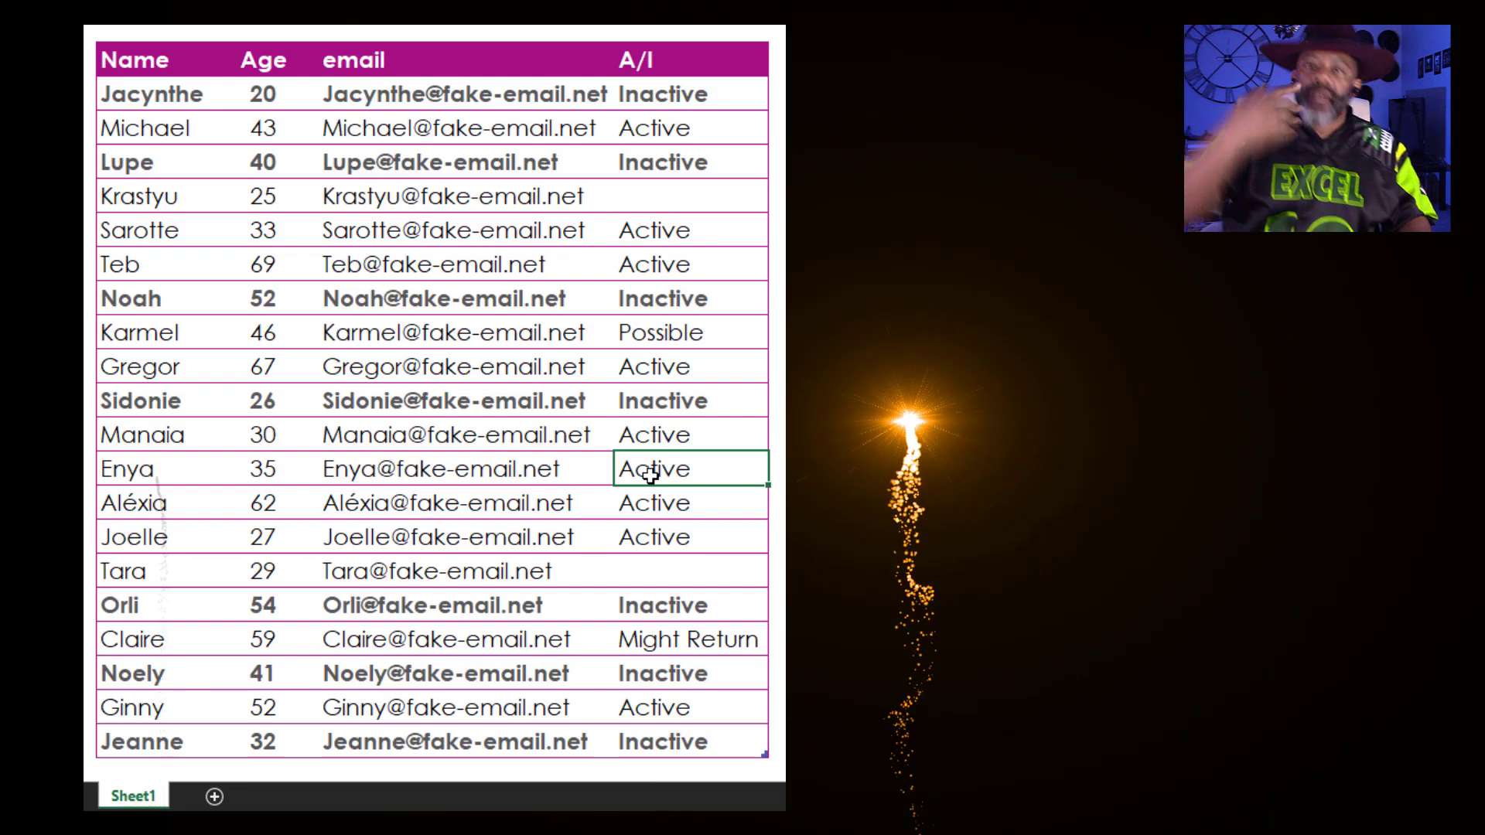
left_click(665, 158)
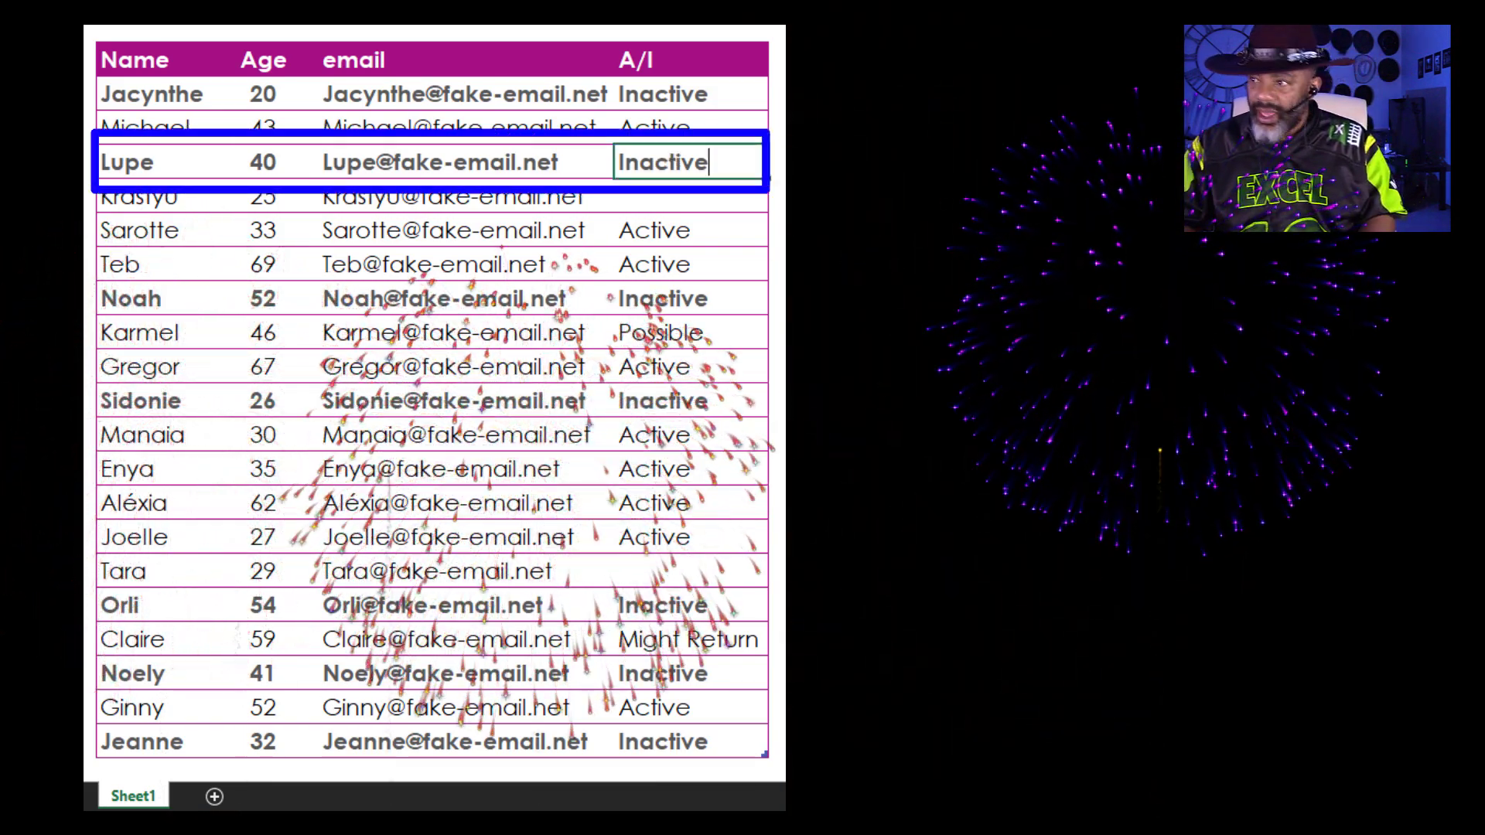
type("Active")
key("ctrl+Return")
Set Krastyu's status to Inactive and Karmel's to Active
key("Down")
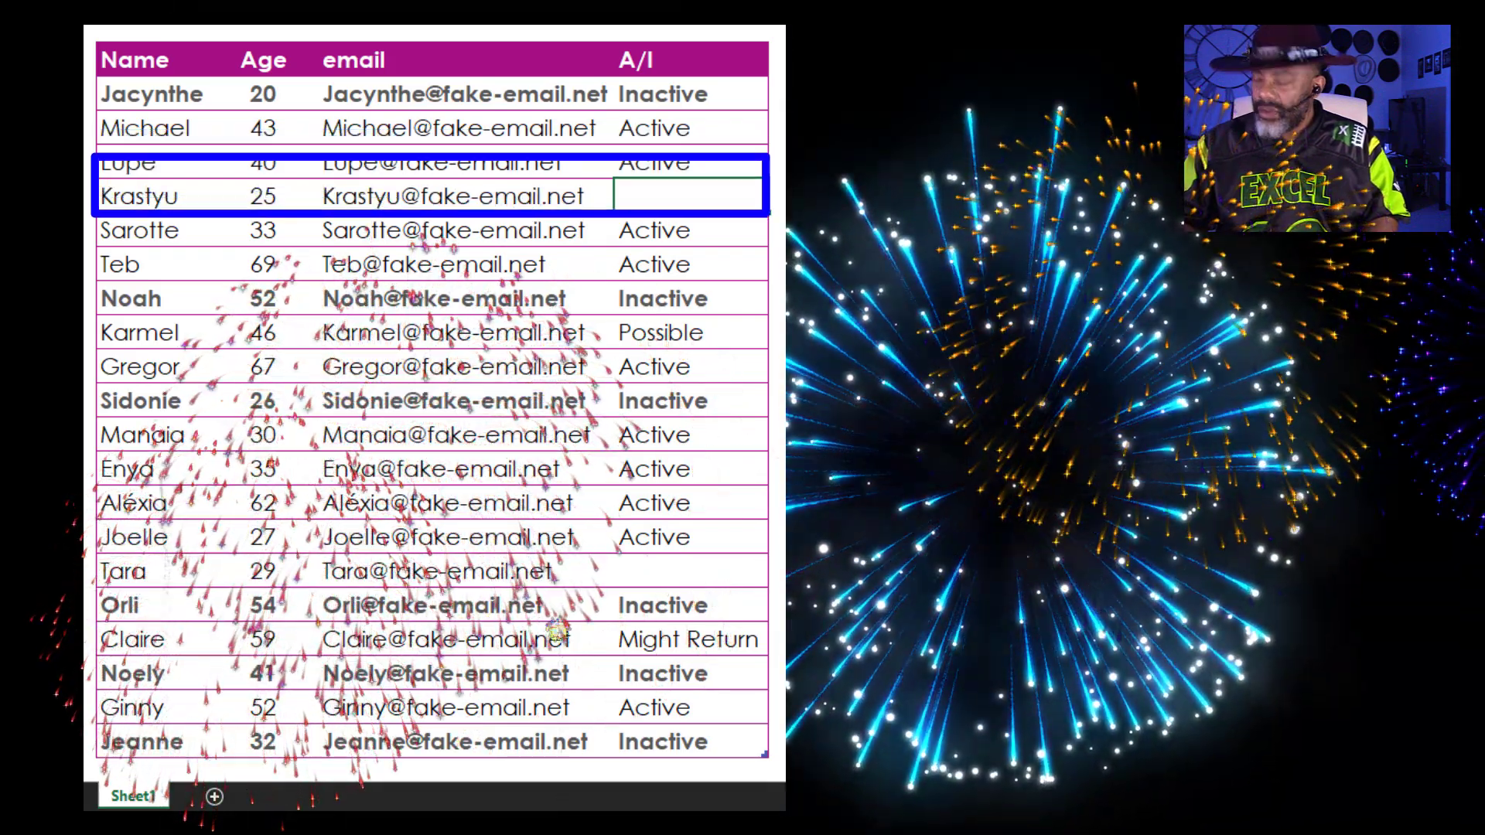
type("Inactive")
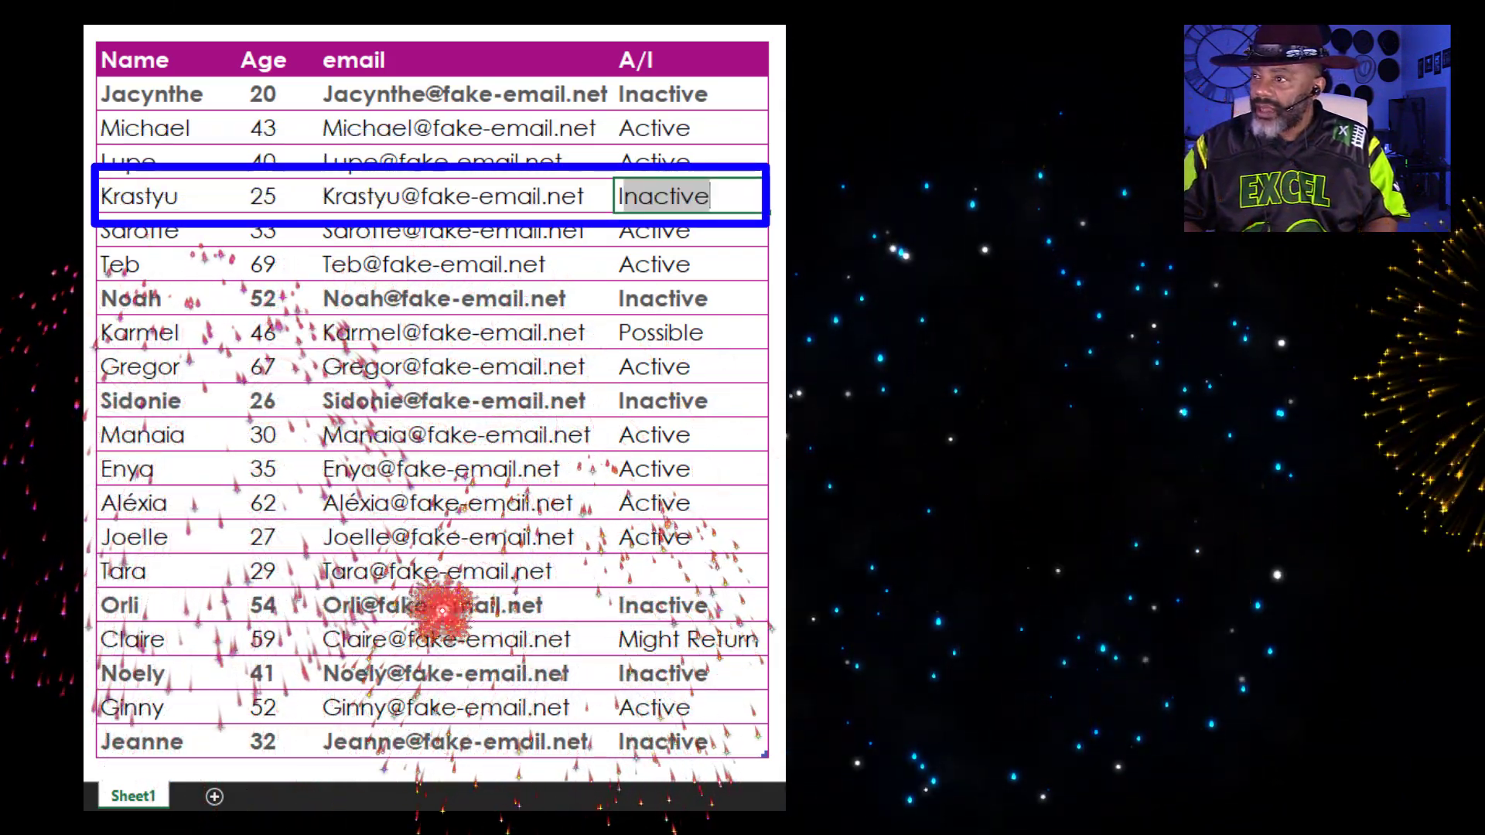
key("Return")
key("Down")
key("Down")
key("Down")
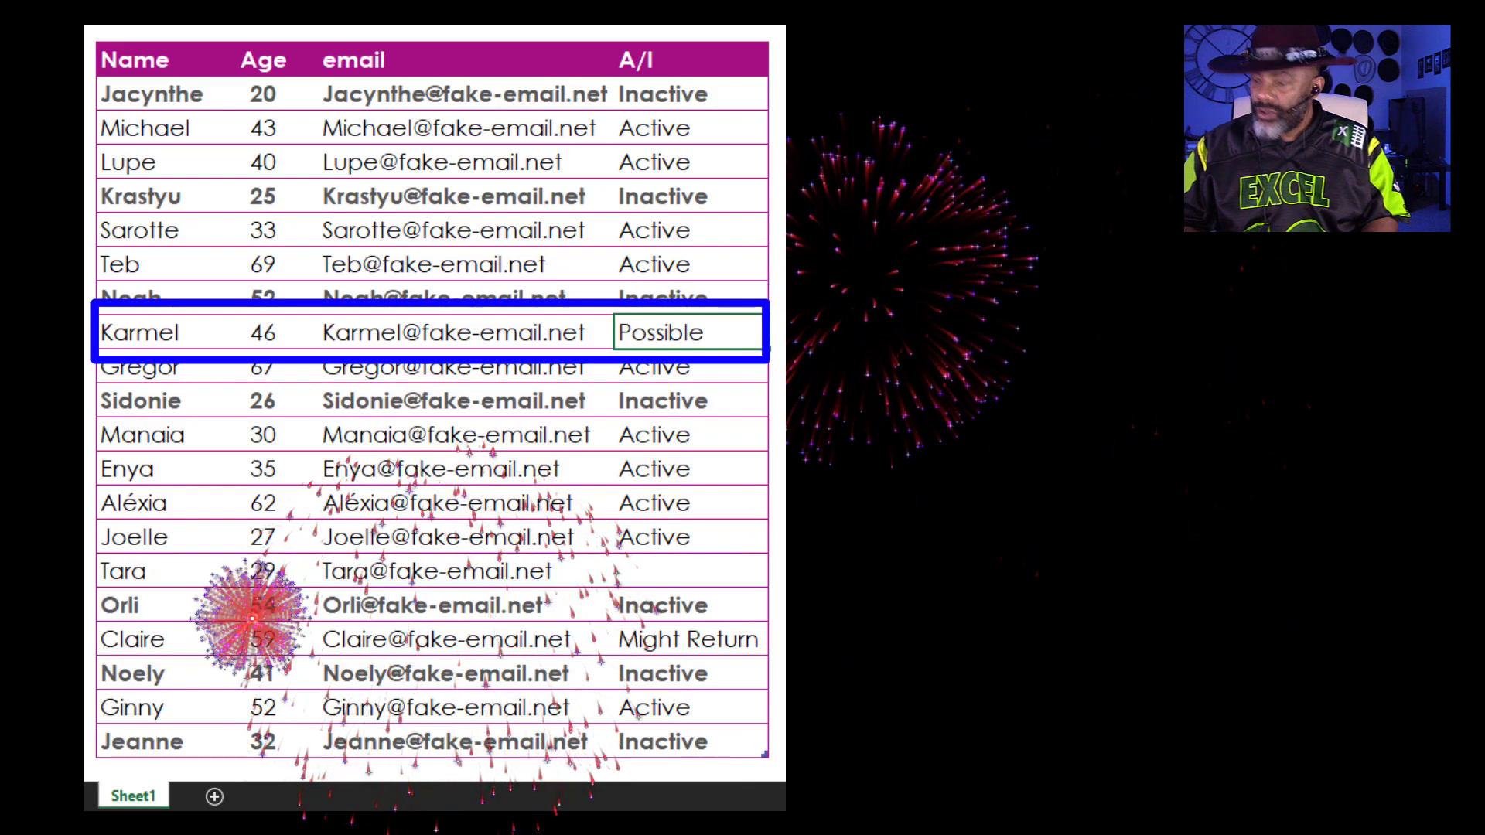
type("A")
key("Return")
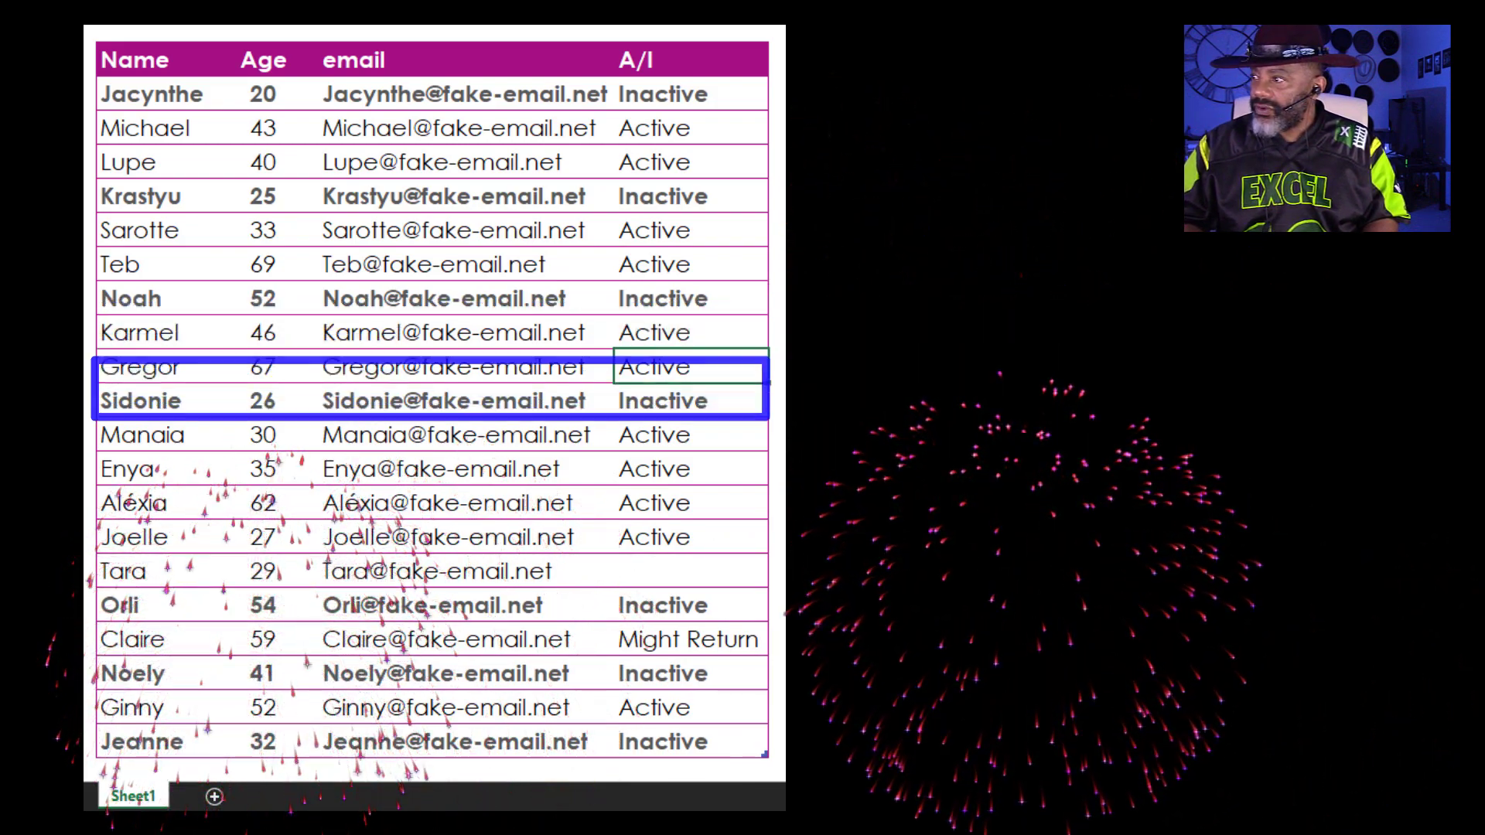